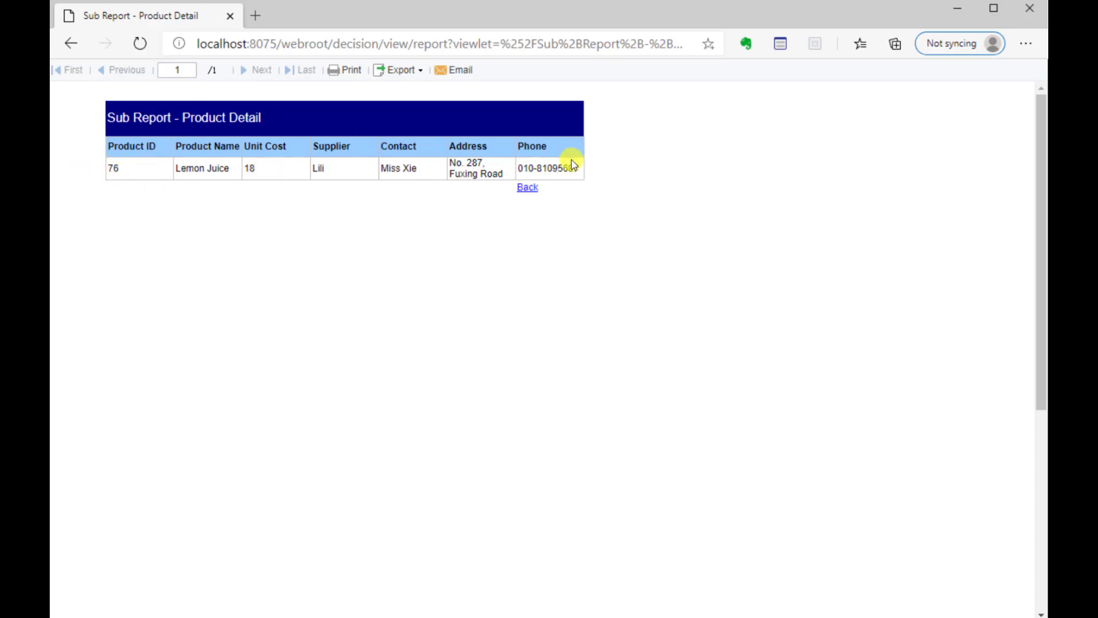
Step: Go back from the product detail sub report through the order detail sub report to the master report
click(529, 189)
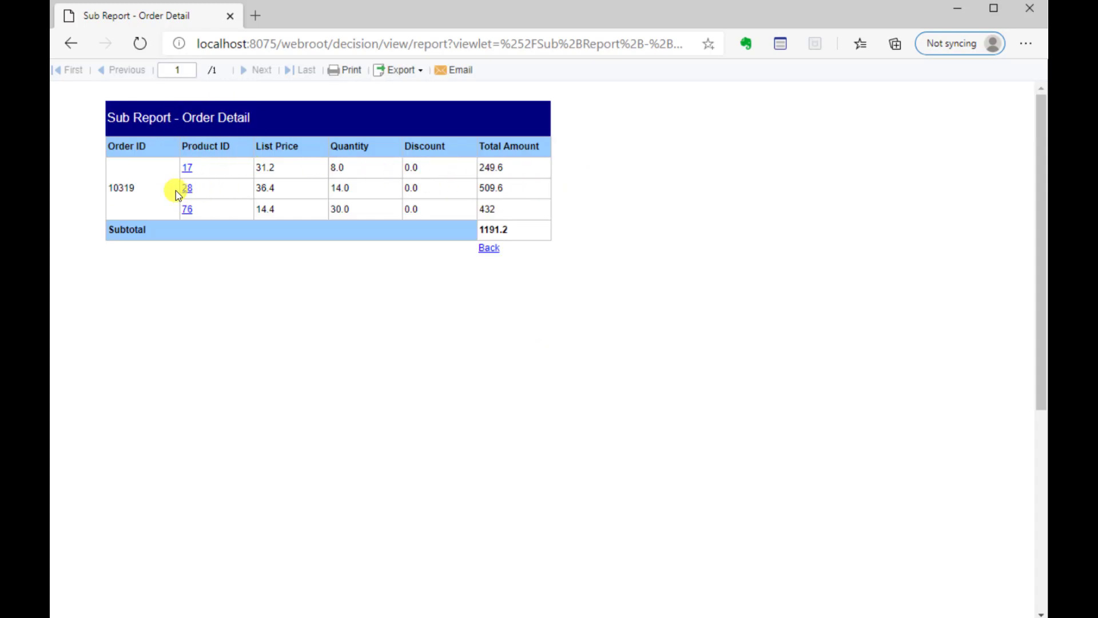
click(497, 251)
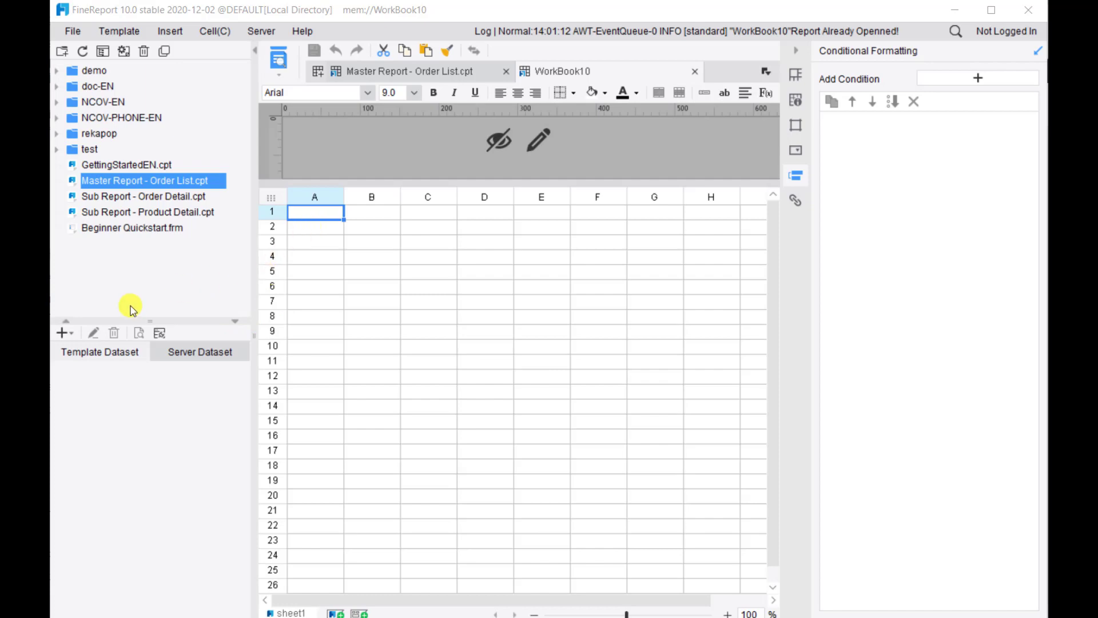
Step: Add a database query dataset with SELECT * FROM SIndent where OrderID>10100 and Owner_region = 'South China' order by Order_date ASC
click(64, 333)
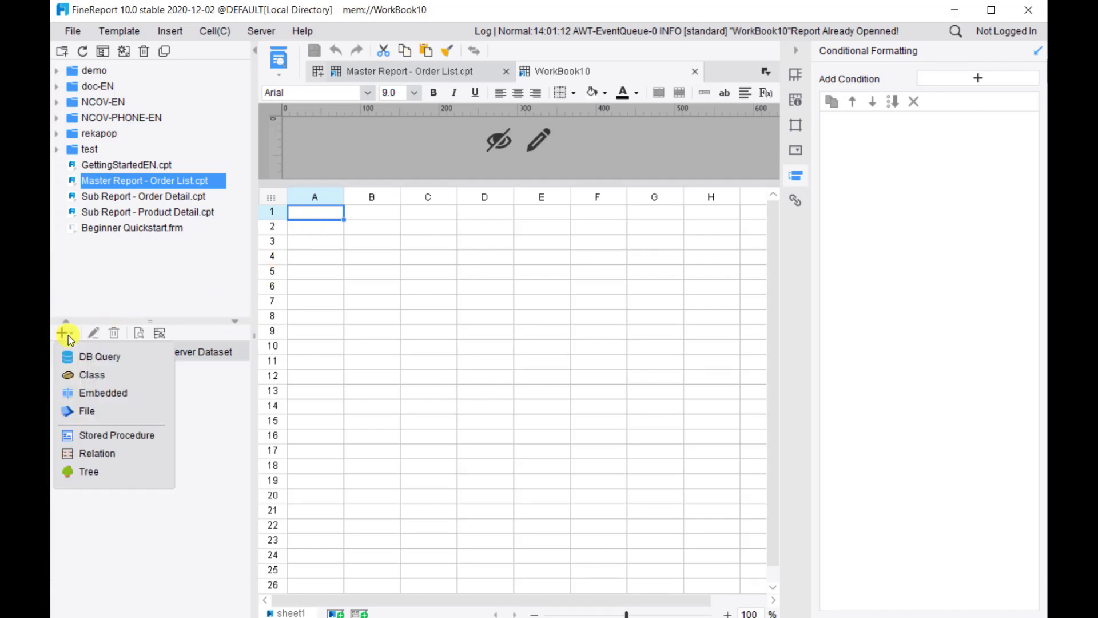
click(86, 358)
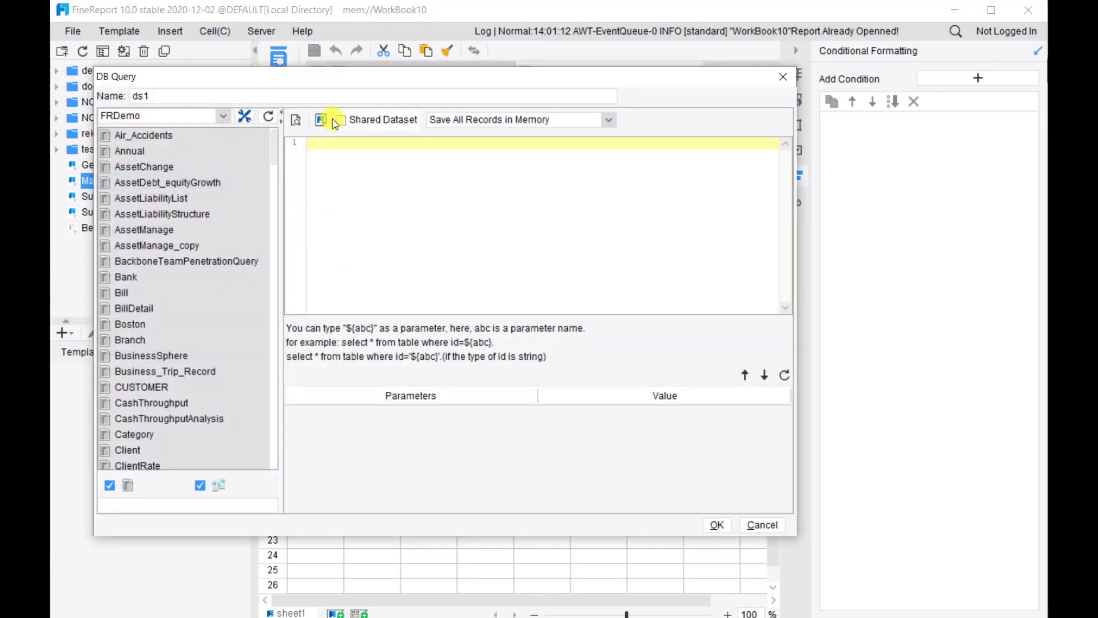
drag(341, 84, 358, 95)
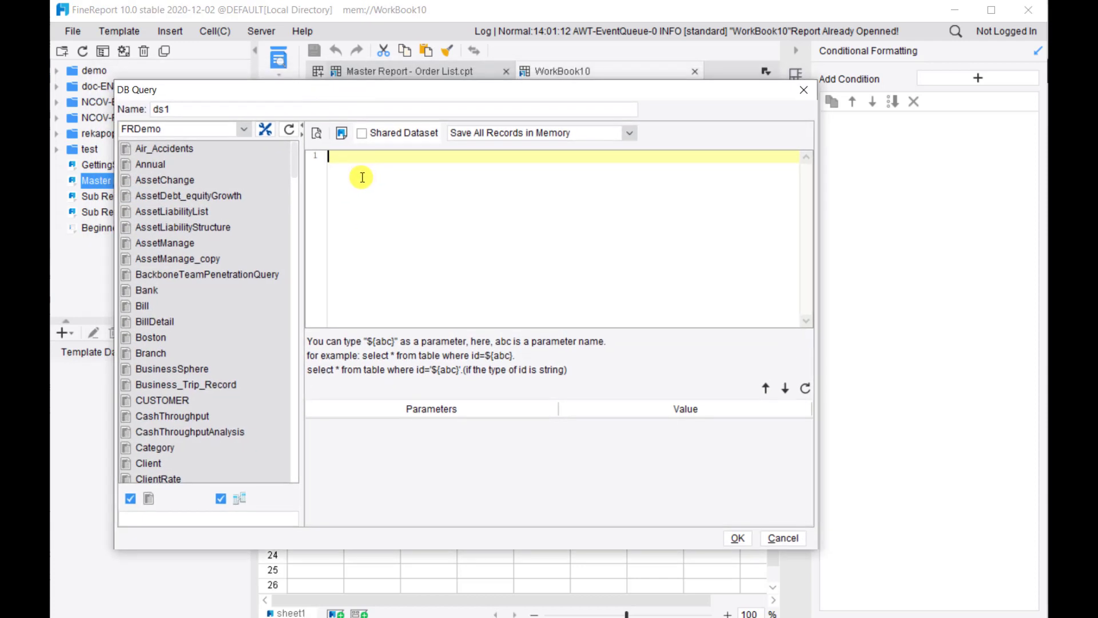
text(SELECT * FROM SIndent where OrderID>10100 and Owner_region = 'South China' order by Order_date ASC)
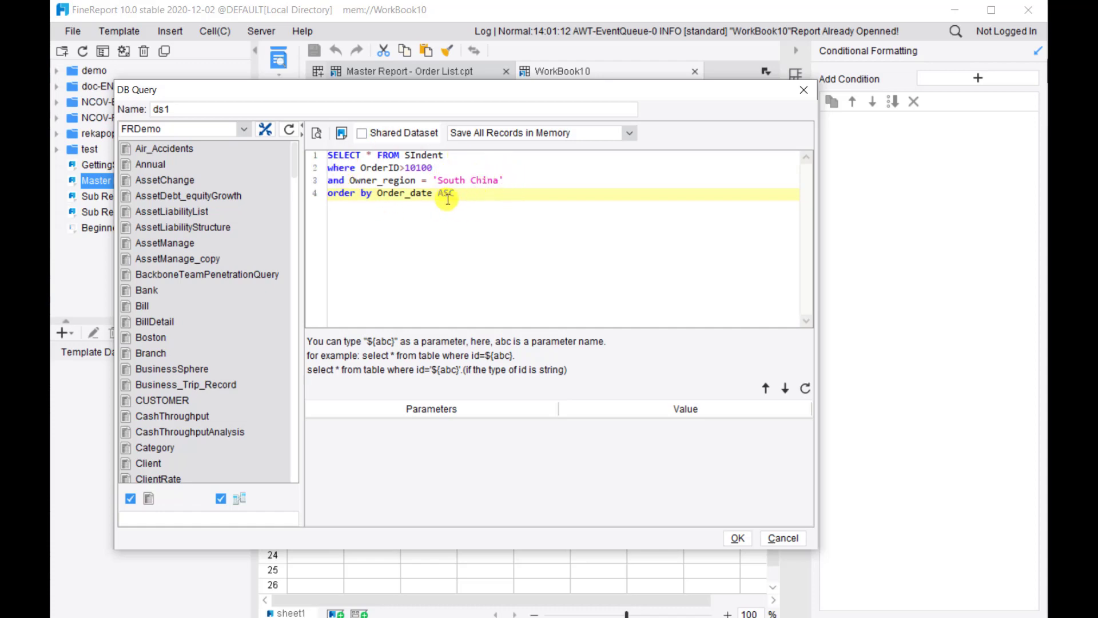
Step: Preview the query's data and save the ds1 dataset to the template
click(318, 133)
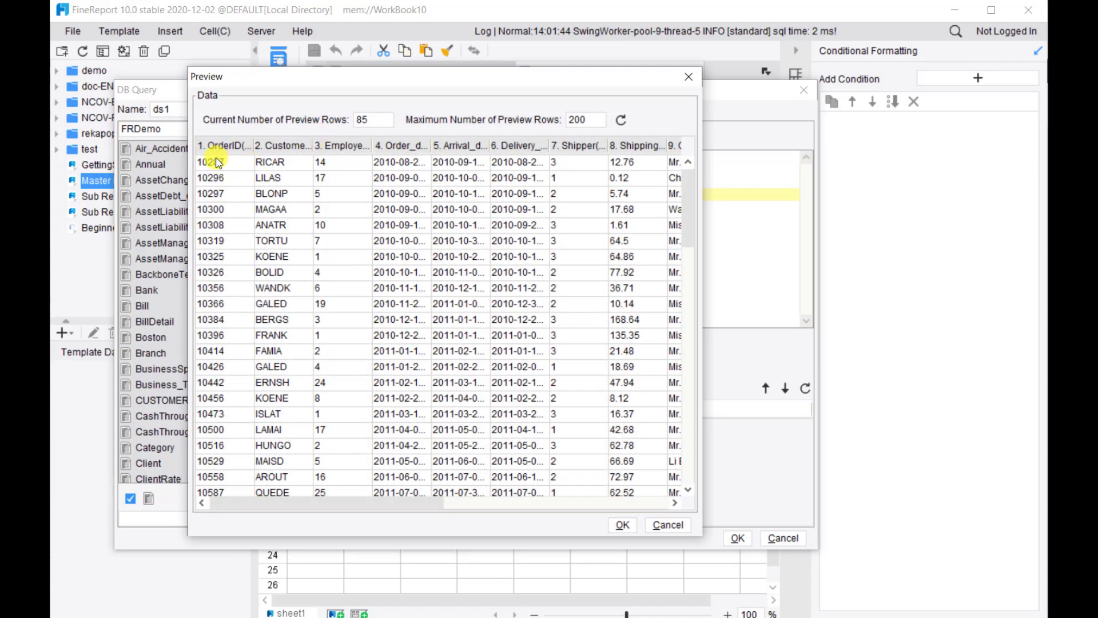
click(621, 524)
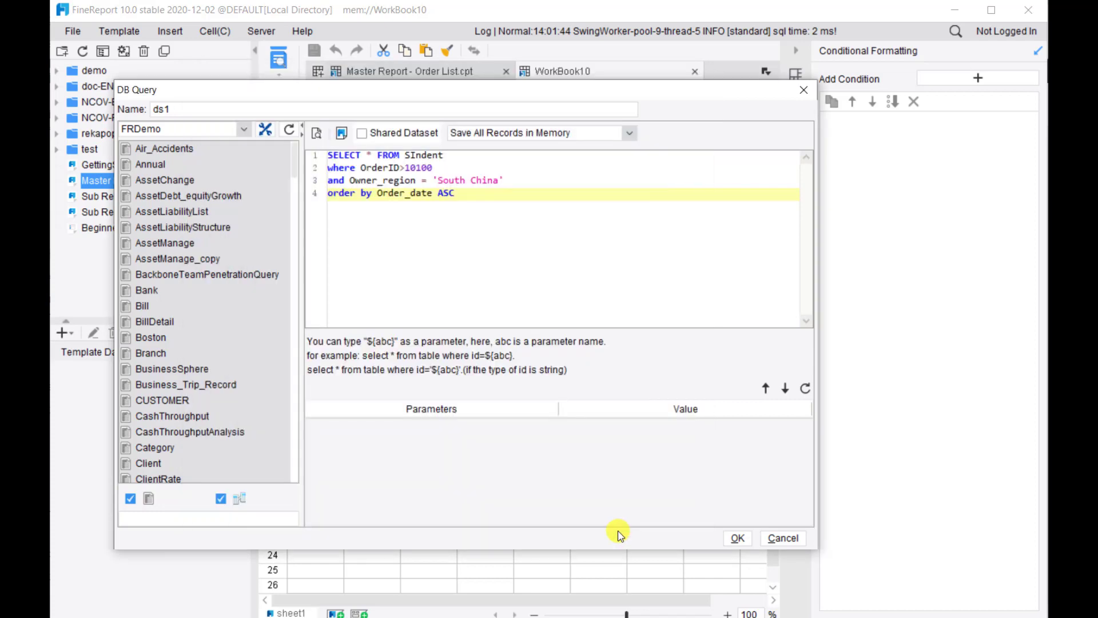
click(735, 537)
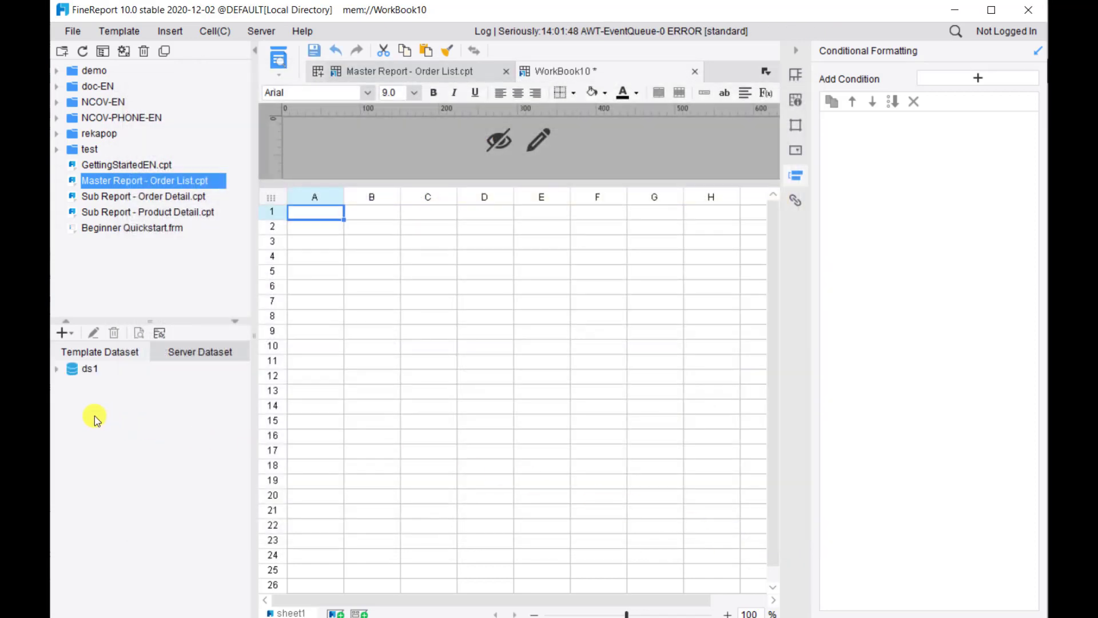
Step: Insert the ds1 fields OrderID, CustomerID, Order_date and Paid_or_not together into cells A3 to D3
double_click(72, 372)
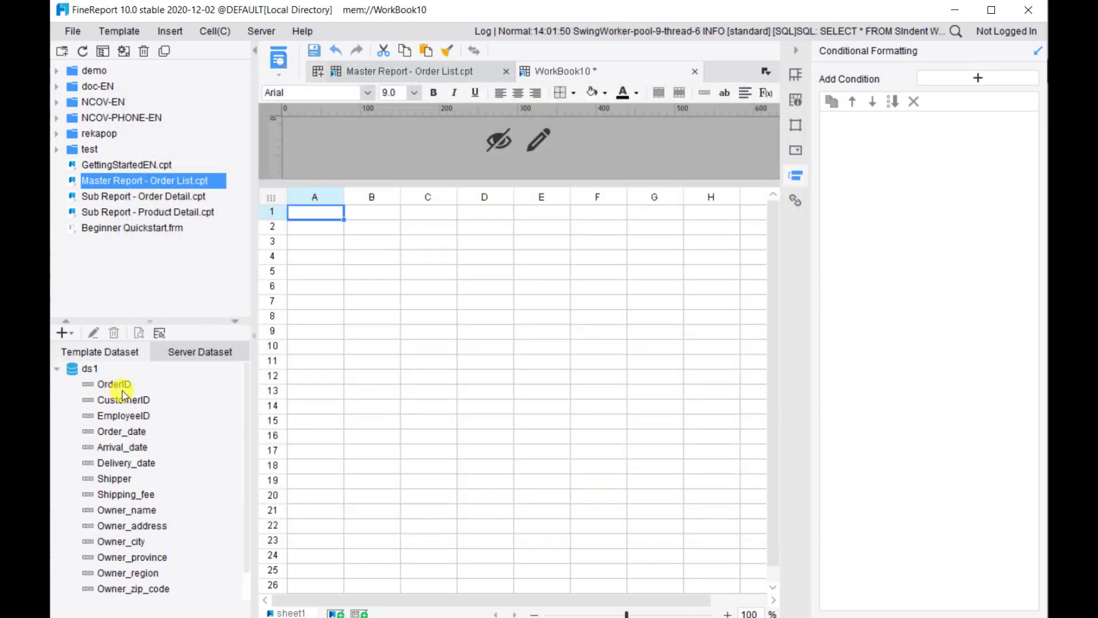
click(122, 389)
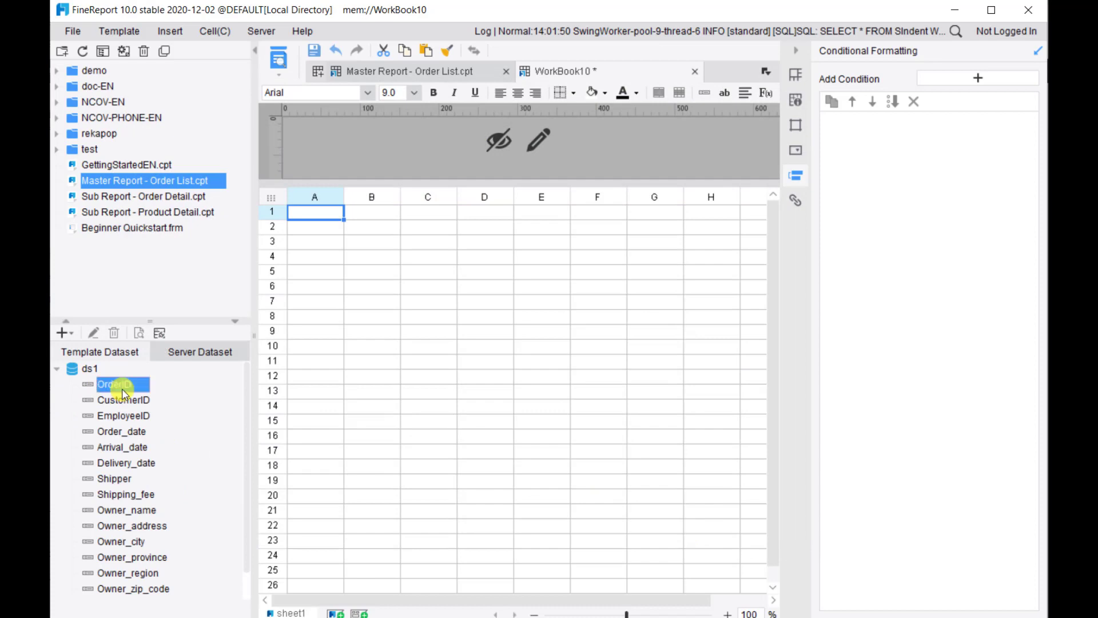
ctrl+click(126, 401)
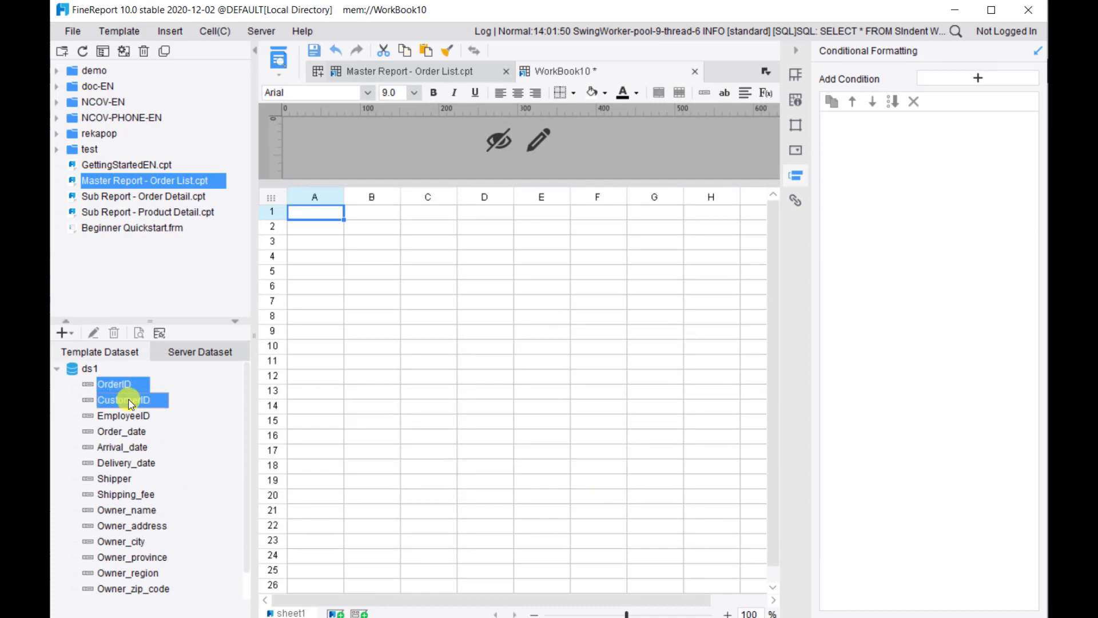
ctrl+click(136, 434)
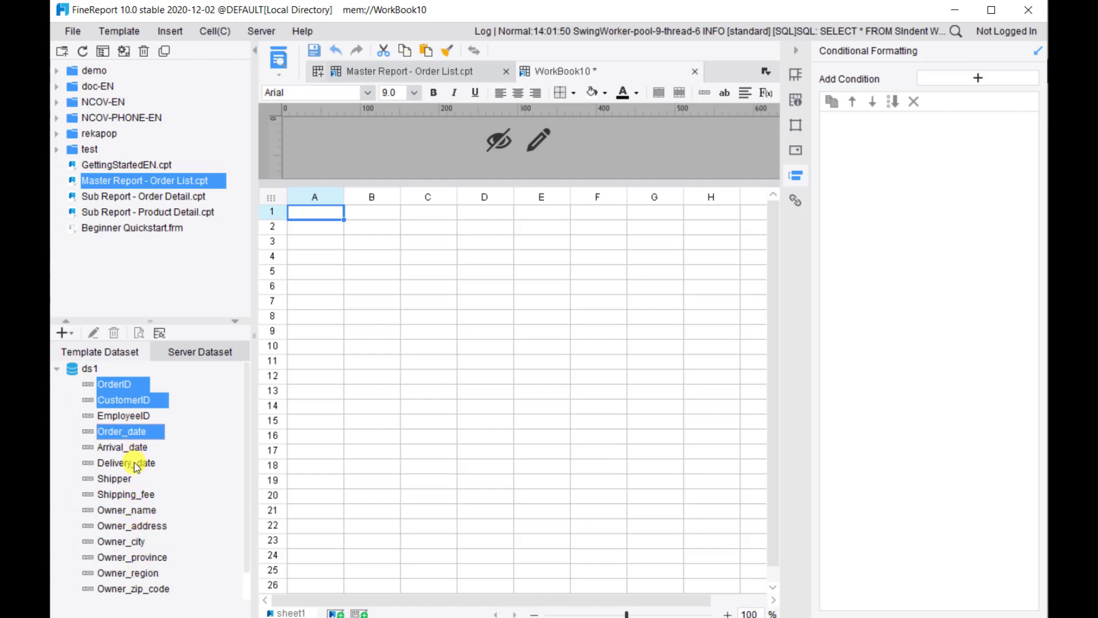
scroll(150, 558, down, 1)
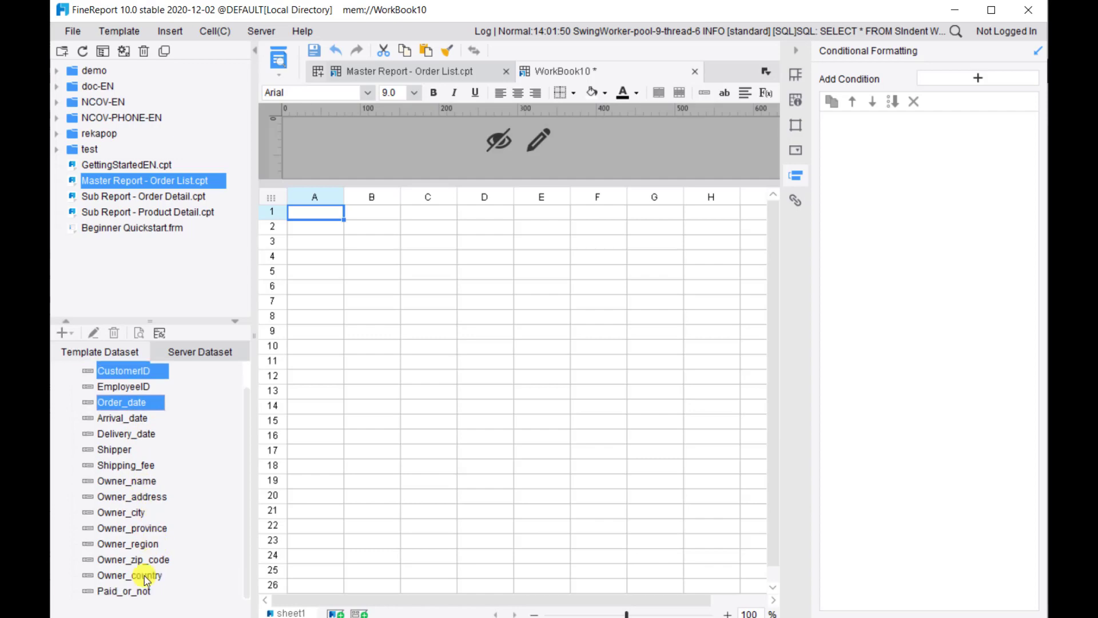
scroll(134, 423, up, 1)
drag(125, 388, 314, 246)
click(366, 257)
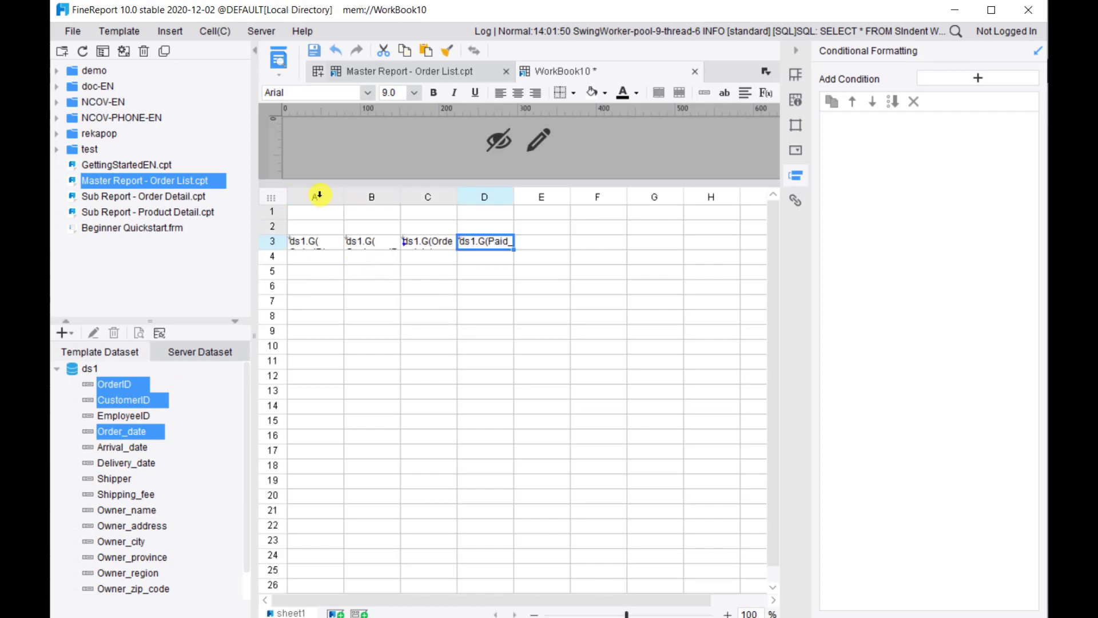
Step: Enter the column headings Order ID, Customer ID, Oder Date and Payment in cells A2 to D2
click(319, 226)
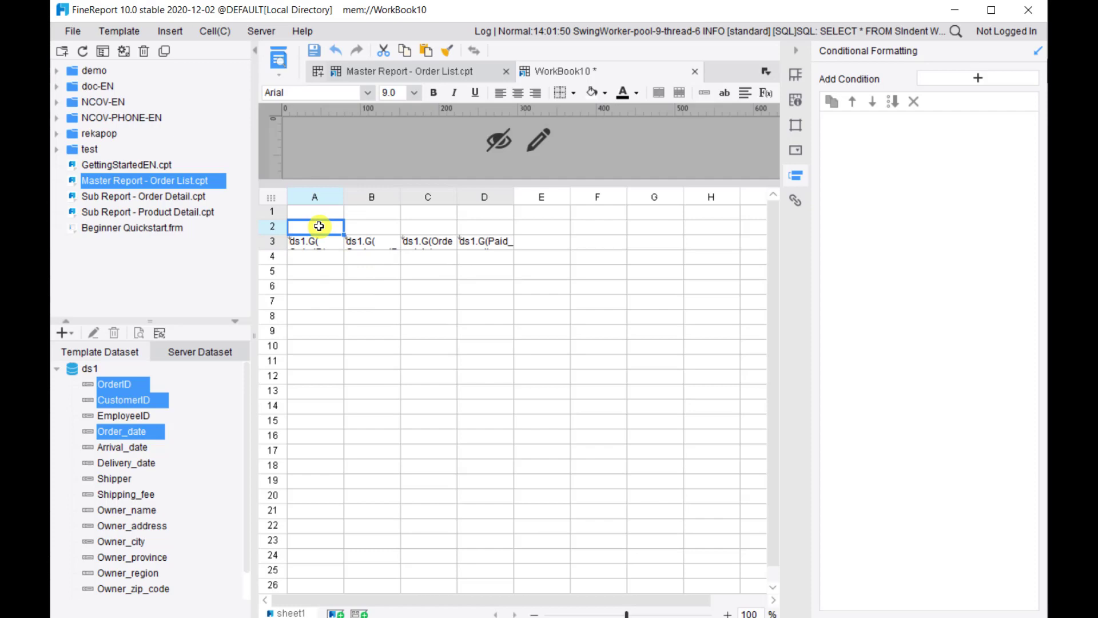
text(Order)
key(Tab)
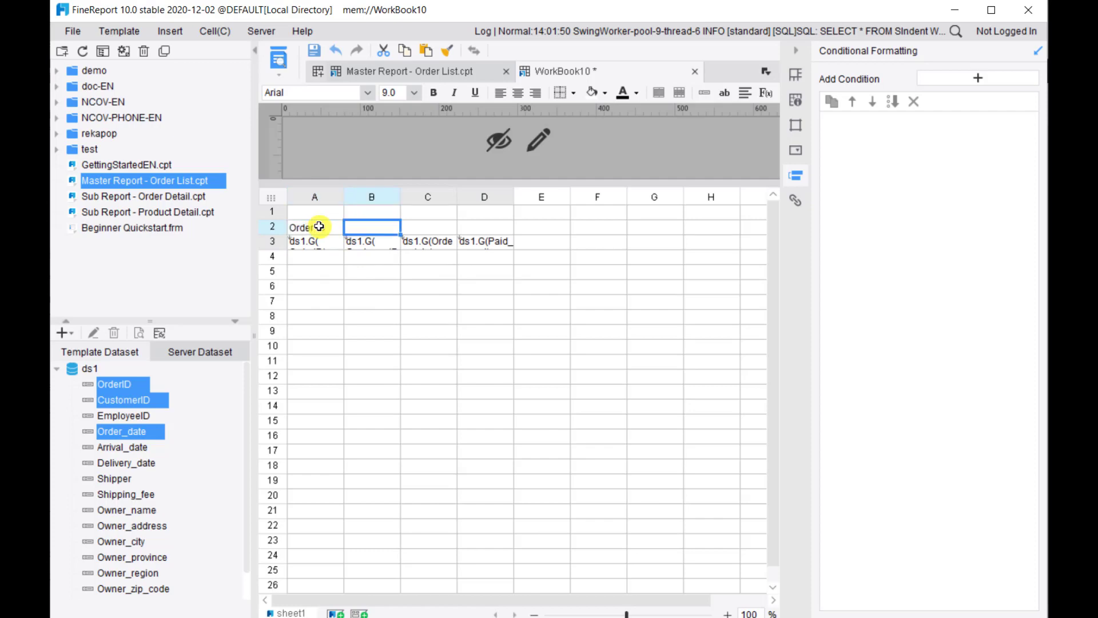
text(cUStomer ID)
key(Tab)
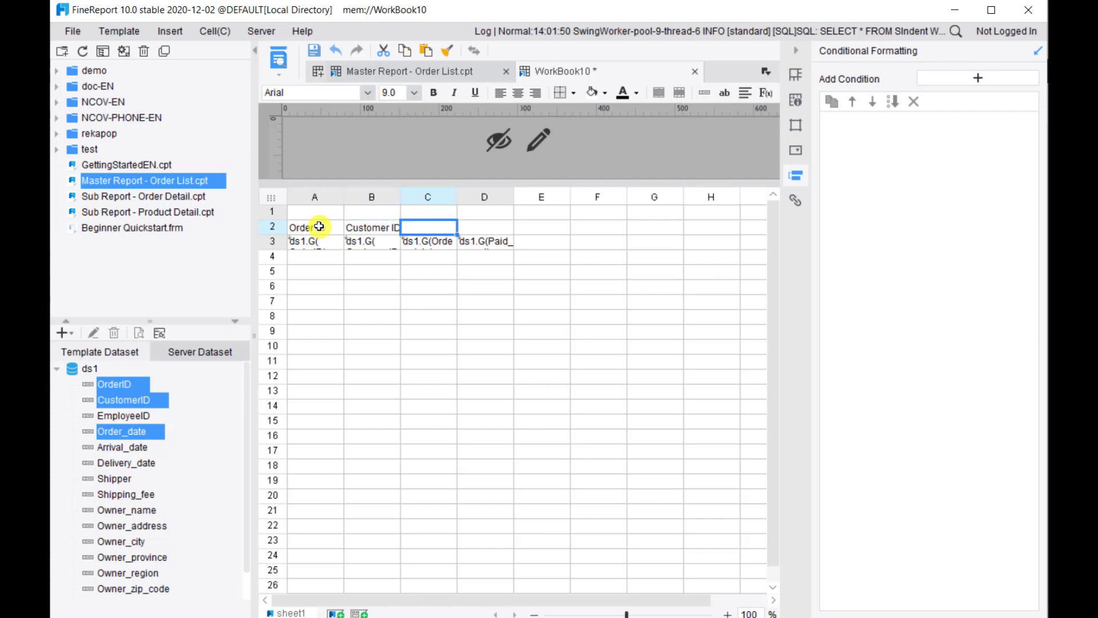
text(Oder Date)
key(Tab)
text(P)
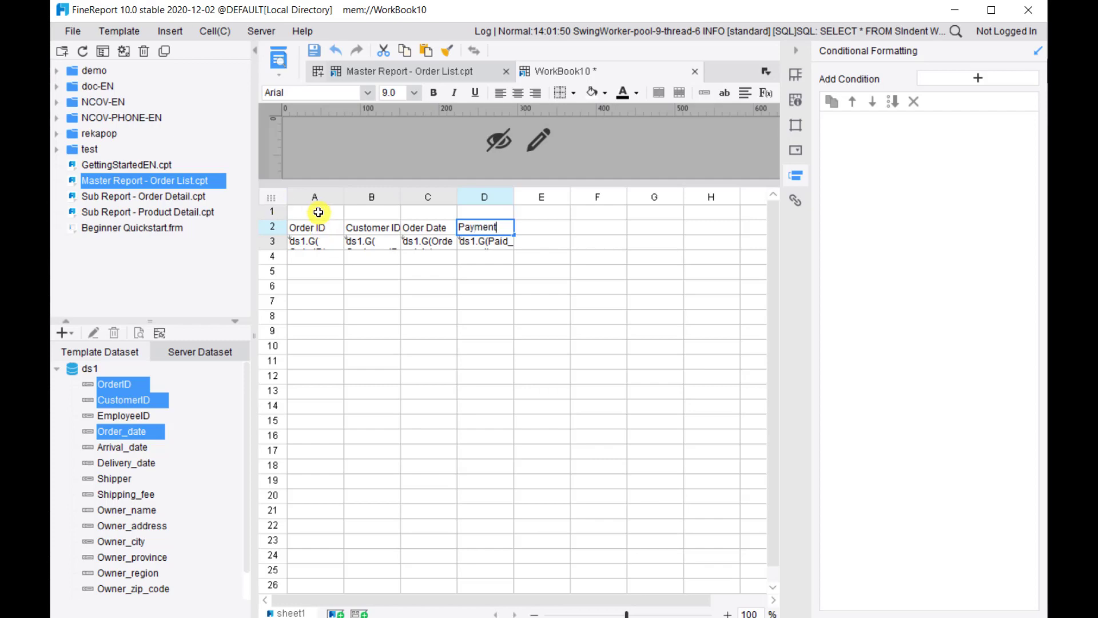
Step: Enter the title "Master Report - Order List" in cell A1 and merge cells A1 to D1
click(319, 212)
text(Master Report)
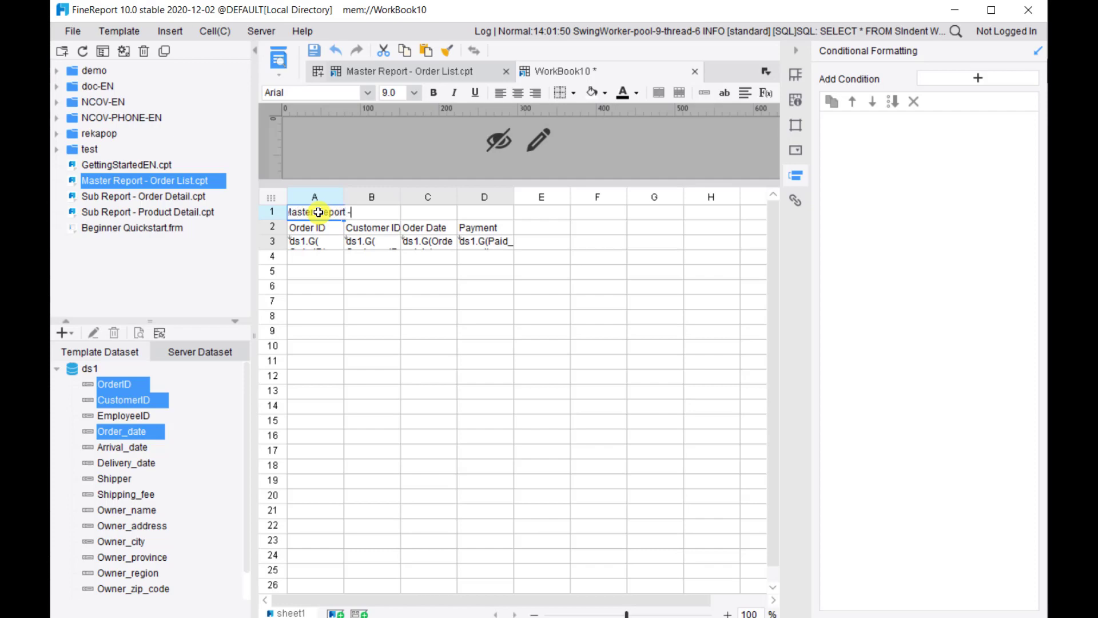
text( - Order List)
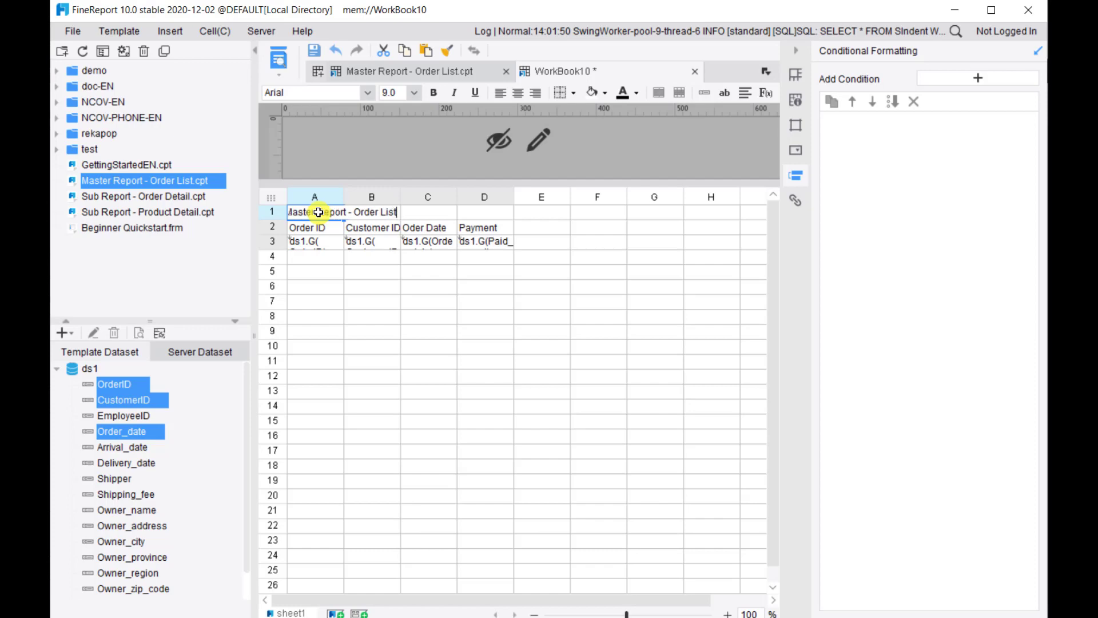
click(343, 264)
drag(332, 229, 474, 225)
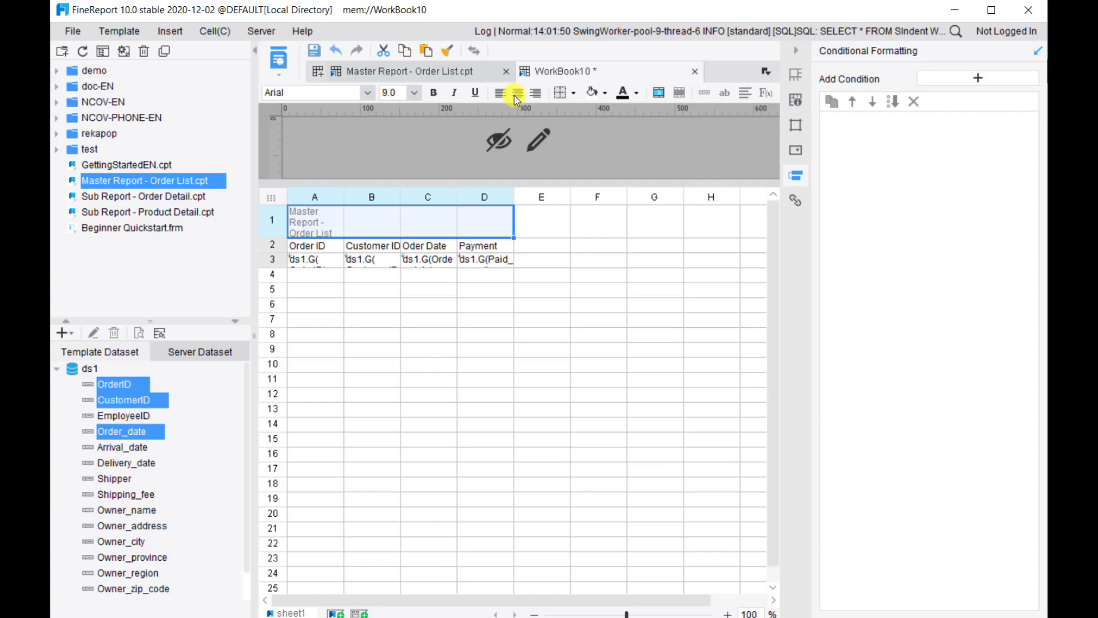
click(658, 92)
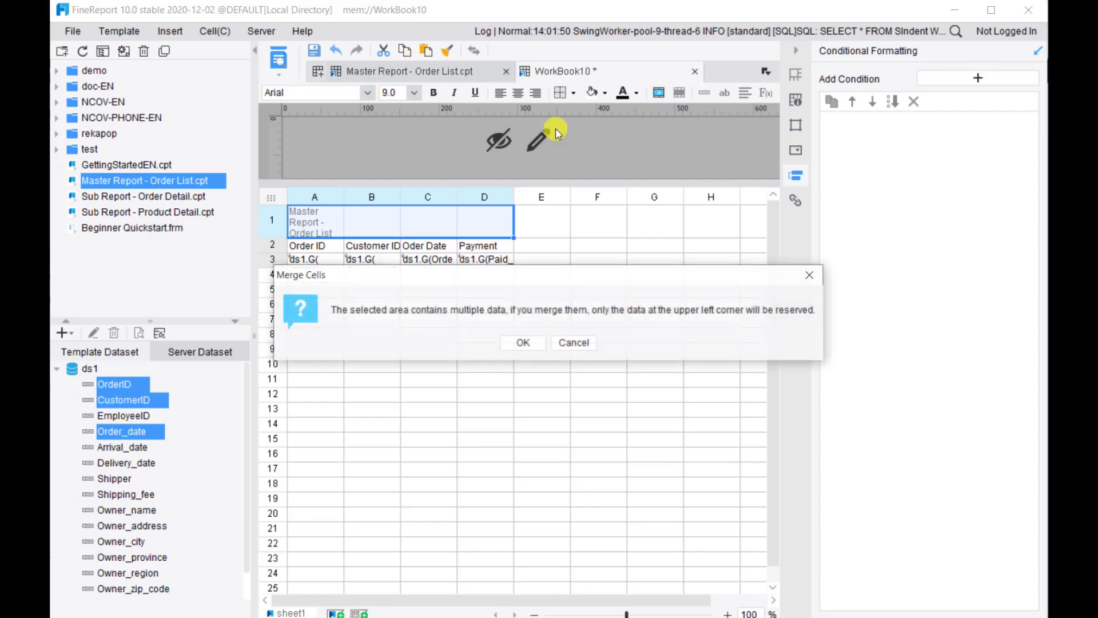
click(523, 342)
Step: Set the width of columns A to D to 25 mm
click(299, 246)
drag(320, 205, 484, 197)
right_click(484, 196)
click(515, 245)
text(25)
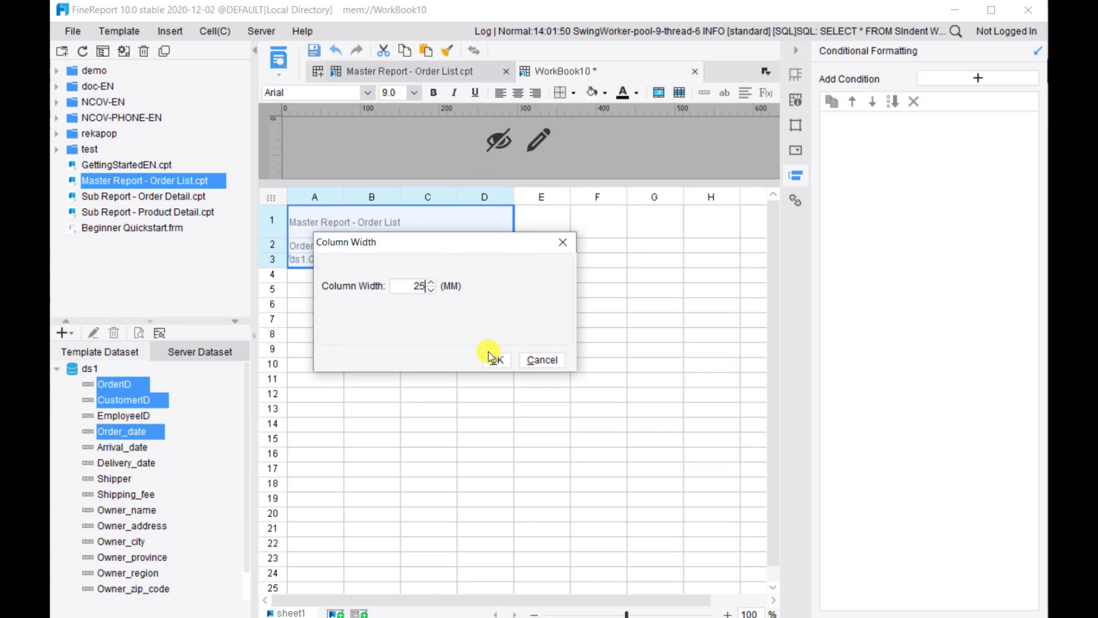
click(492, 359)
Step: Adjust the height of the title row and set the height of rows 2 and 3 to 7 mm
right_click(275, 224)
click(484, 361)
right_click(269, 229)
click(324, 280)
click(493, 360)
right_click(269, 246)
right_click(267, 265)
mouse_move(268, 247)
mouse_down()
mouse_move(267, 264)
mouse_move(549, 263)
mouse_move(555, 252)
mouse_up()
click(343, 317)
text(7)
click(496, 361)
Step: Make the column headings in row 2 bold
click(397, 318)
click(447, 51)
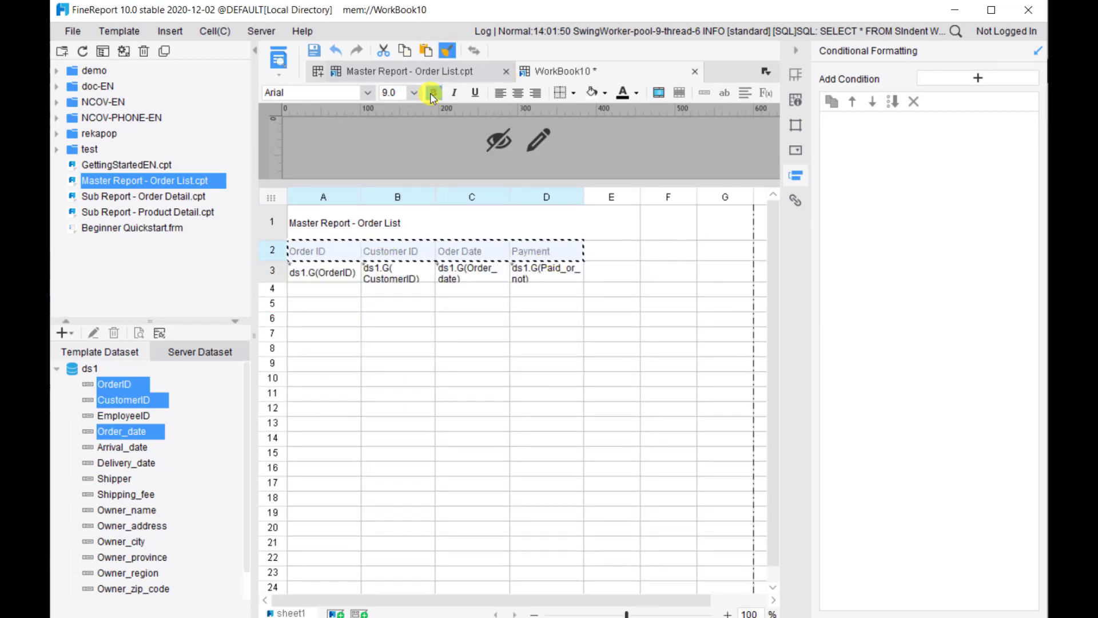
click(597, 250)
click(602, 289)
click(604, 187)
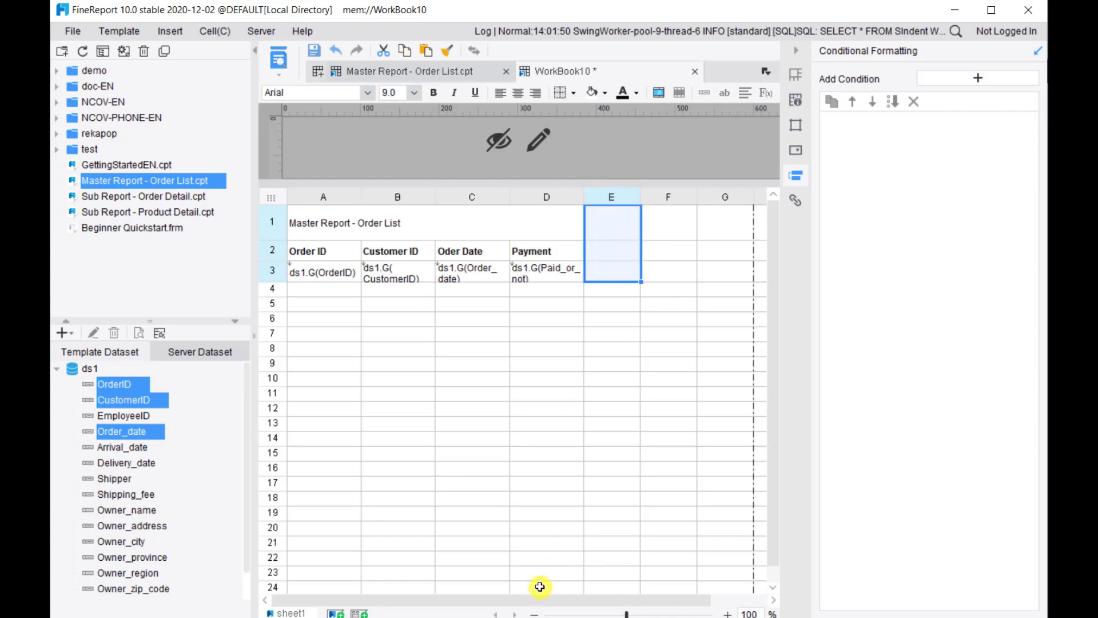
scroll(551, 568, right, 1)
drag(559, 191, 710, 197)
right_click(709, 197)
click(730, 226)
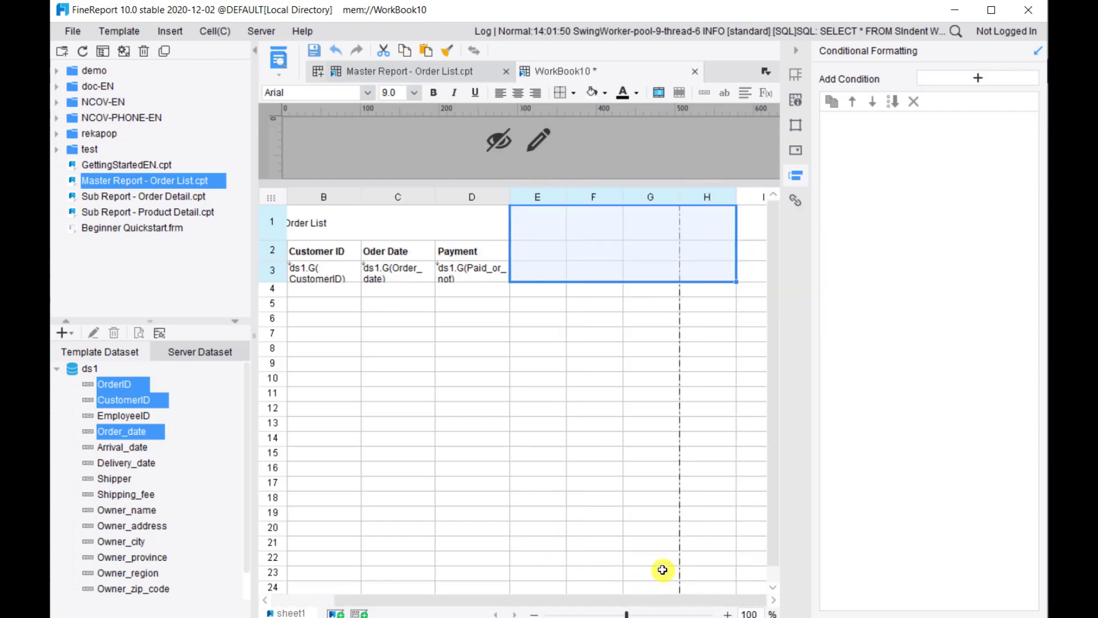
drag(653, 600, 578, 600)
click(515, 456)
Step: Set the font size of the merged title cell in row 1 to 12
click(379, 221)
click(414, 93)
scroll(395, 172, down, 2)
click(395, 210)
Step: Apply custom borders to the whole table range from A1 to D3
drag(344, 226, 498, 276)
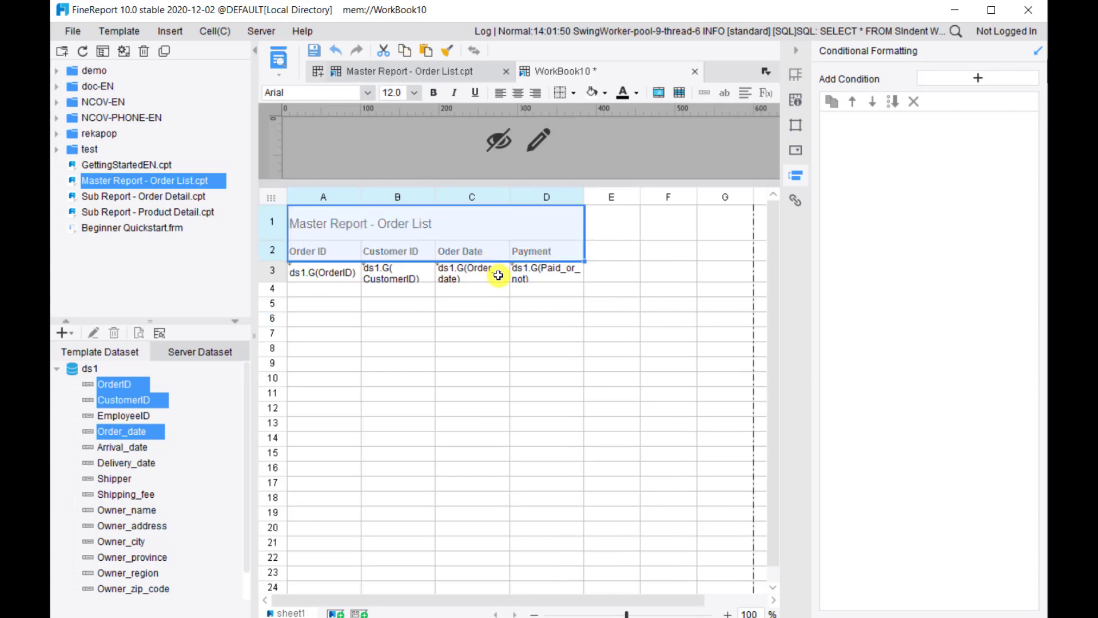
click(574, 94)
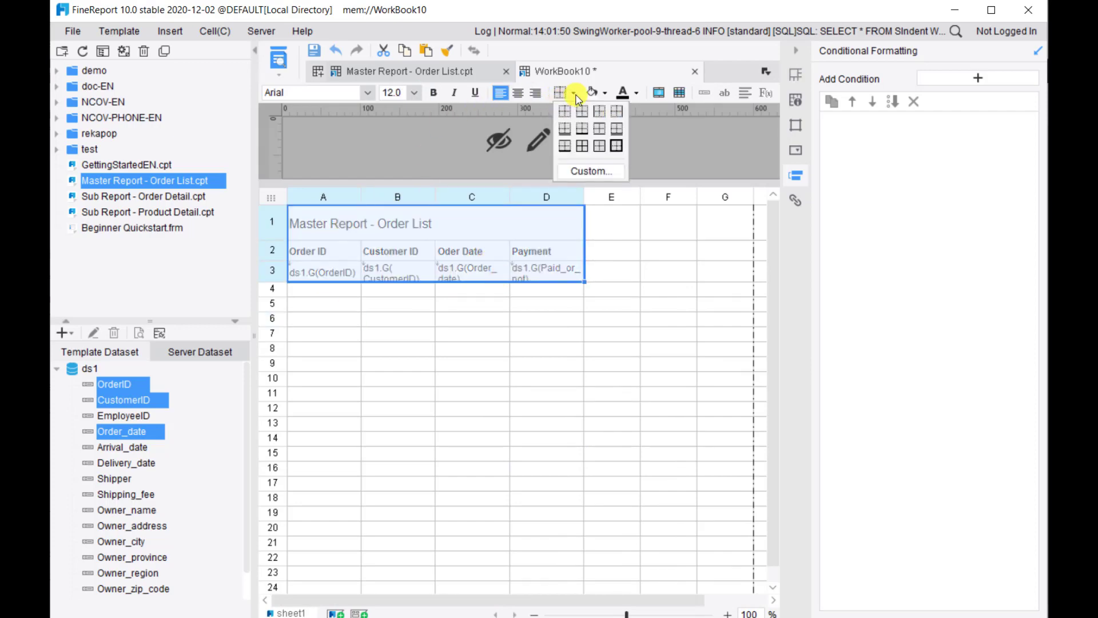
click(592, 171)
click(318, 142)
click(342, 224)
click(448, 192)
click(484, 191)
click(629, 522)
click(359, 299)
Step: Give the merged title cell white text and a navy blue background
click(359, 237)
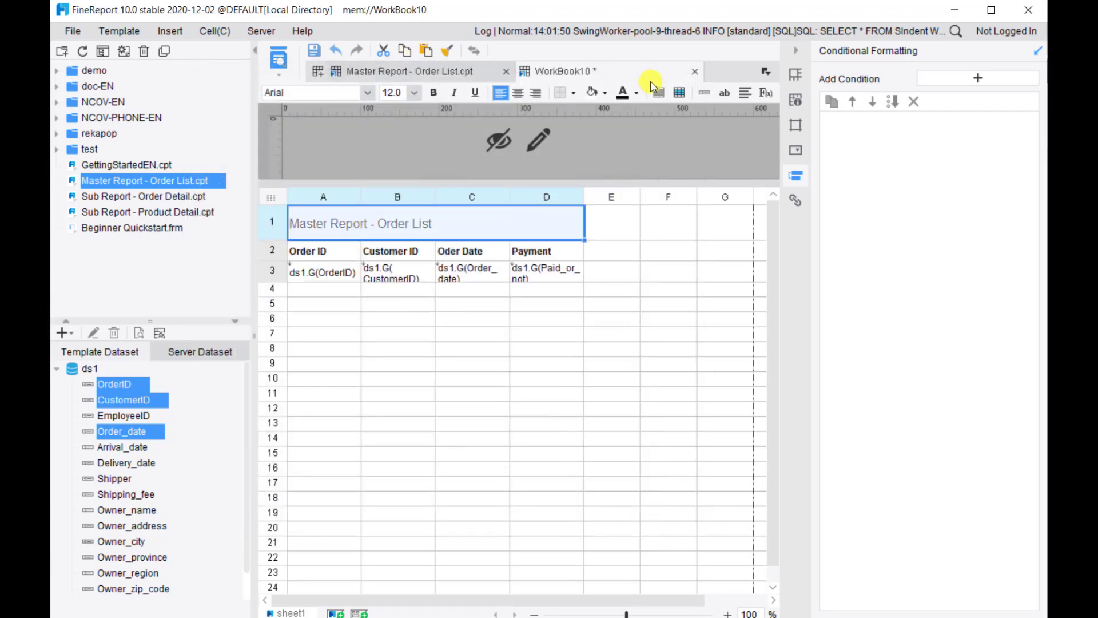
click(628, 93)
click(663, 135)
click(629, 92)
click(718, 188)
click(490, 300)
Step: Fill the heading cells A2 to D2 with light blue
drag(327, 255, 549, 252)
click(604, 93)
click(667, 187)
click(569, 321)
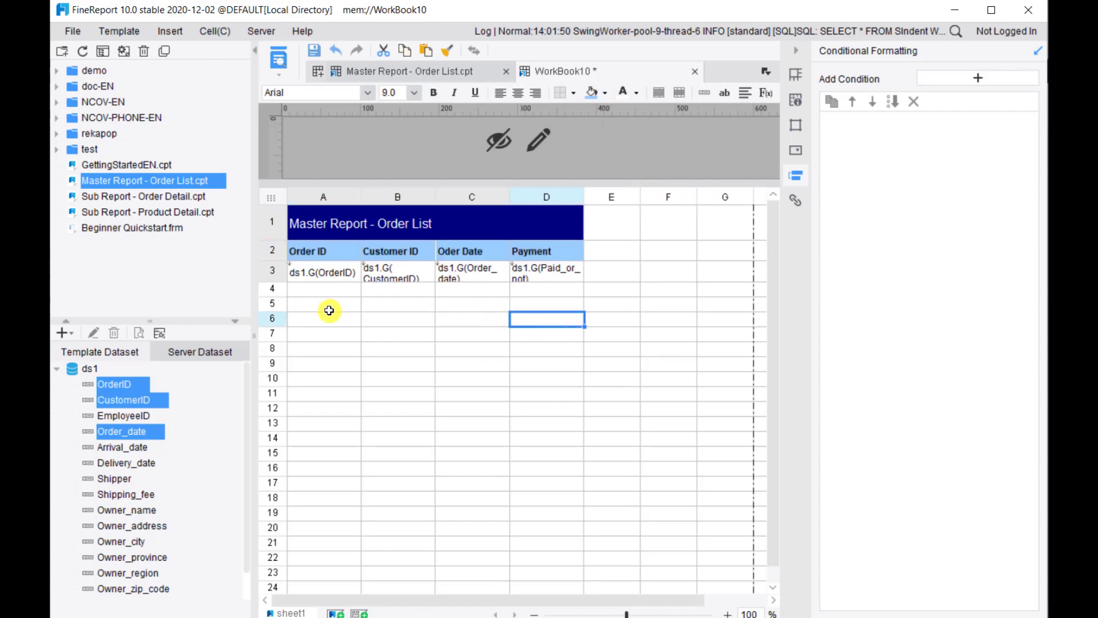
Step: Set title rows 1 to 2 to repeat on every page and freeze those rows in pagination preview
click(289, 222)
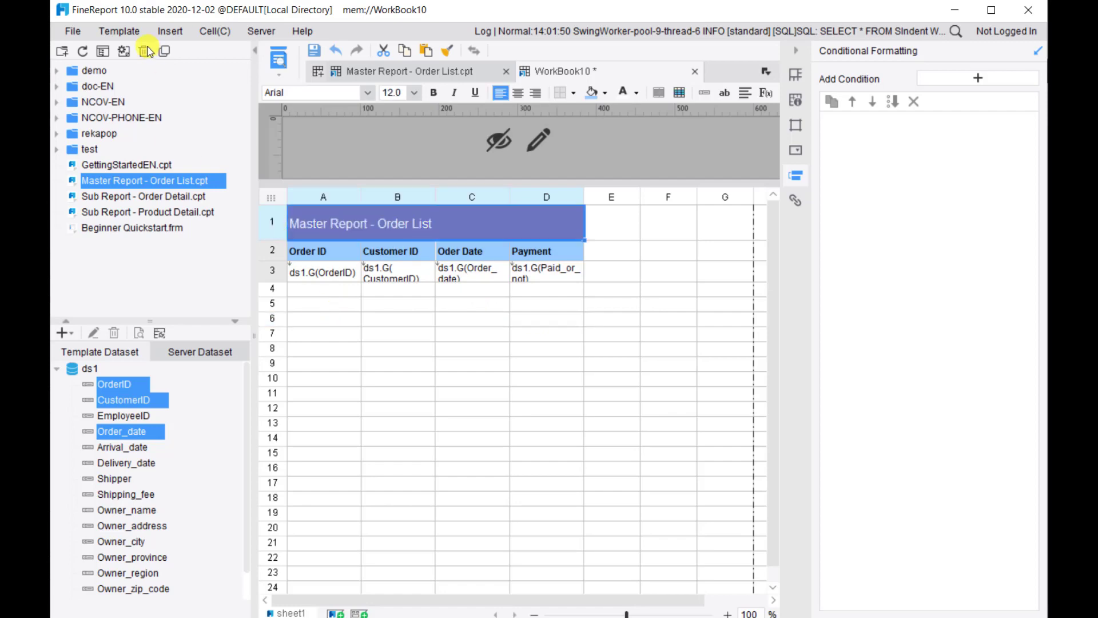
click(123, 31)
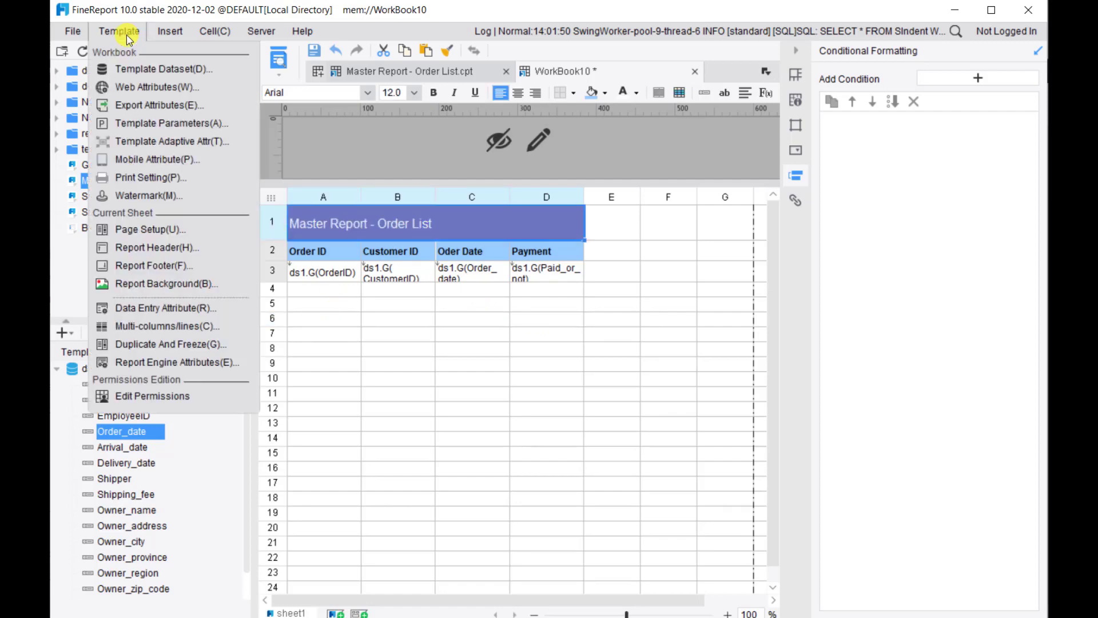
click(156, 350)
drag(312, 70, 581, 90)
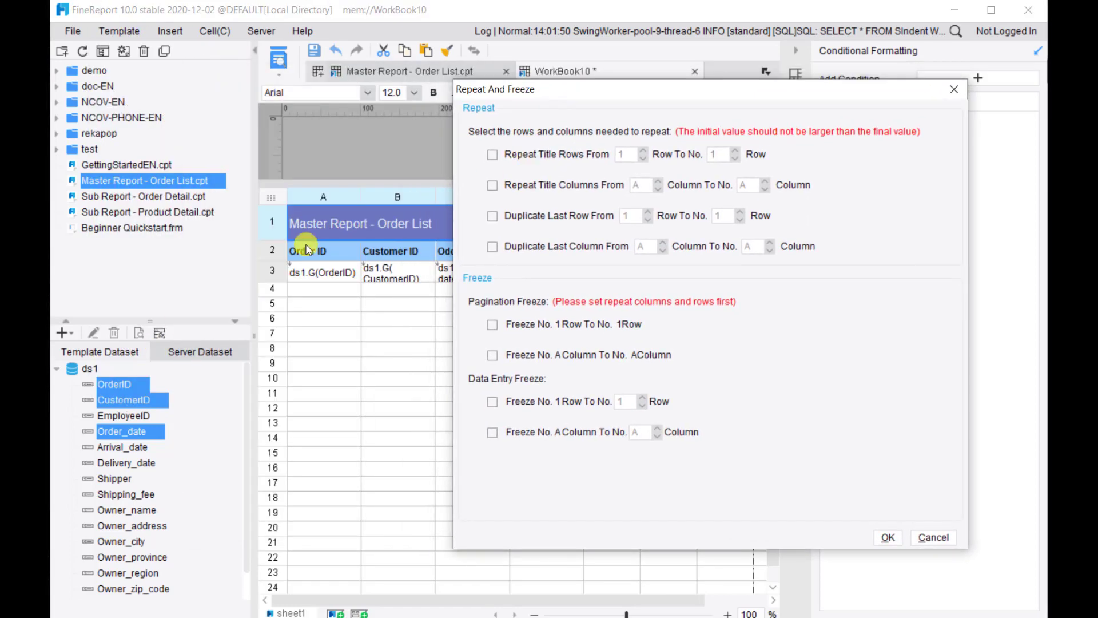
click(492, 155)
double_click(714, 156)
text(2)
click(492, 326)
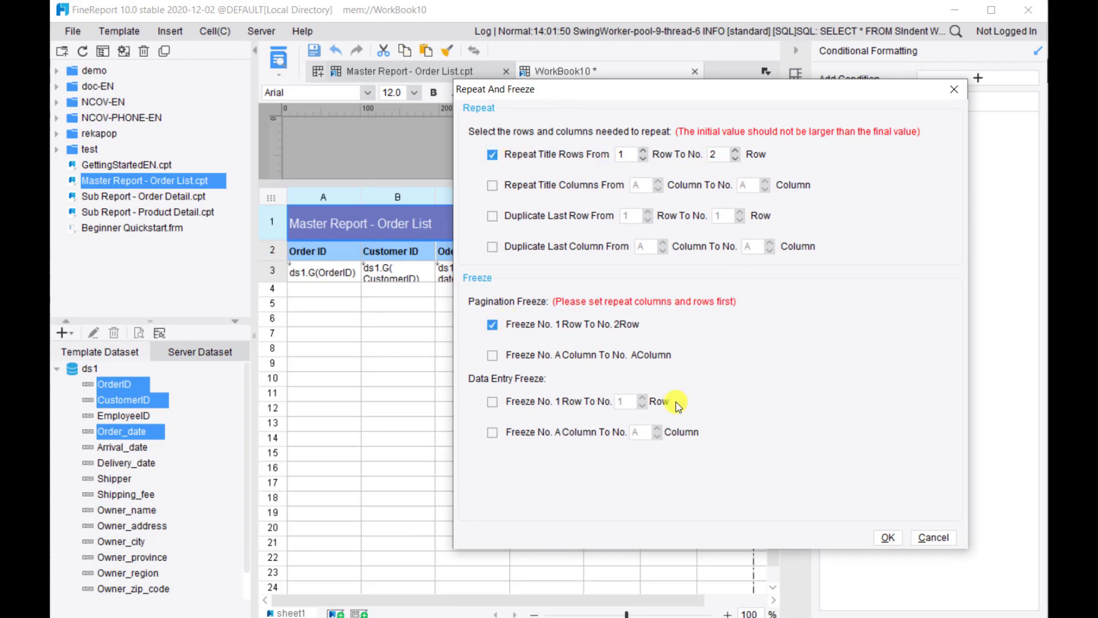
click(888, 538)
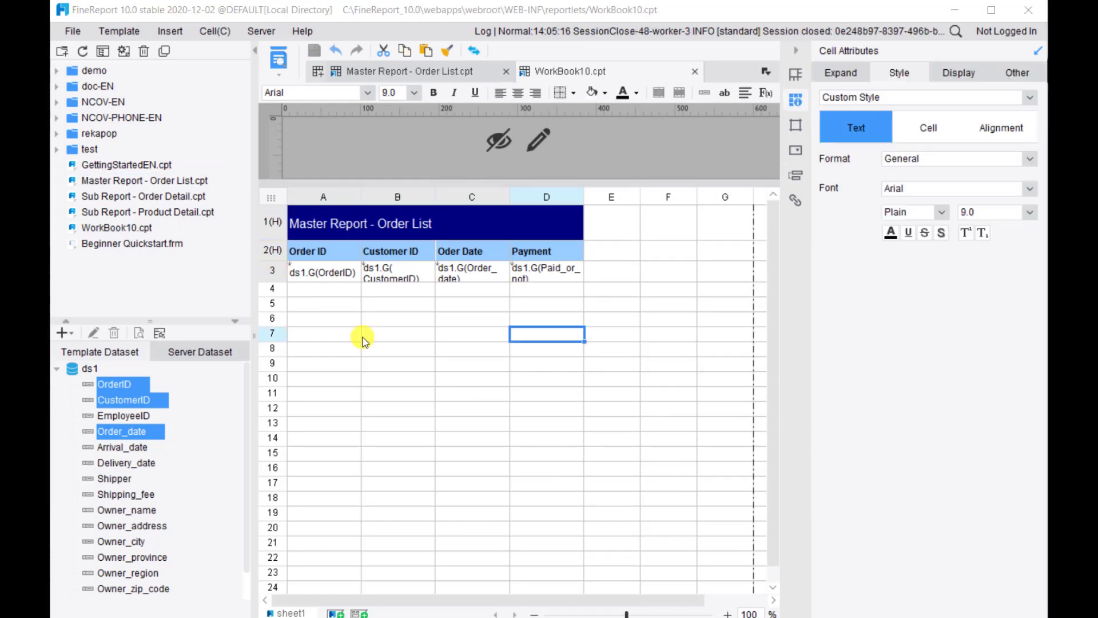
Step: Preview the order list report in the browser, examine the repeated and frozen headings, and close the preview
click(279, 63)
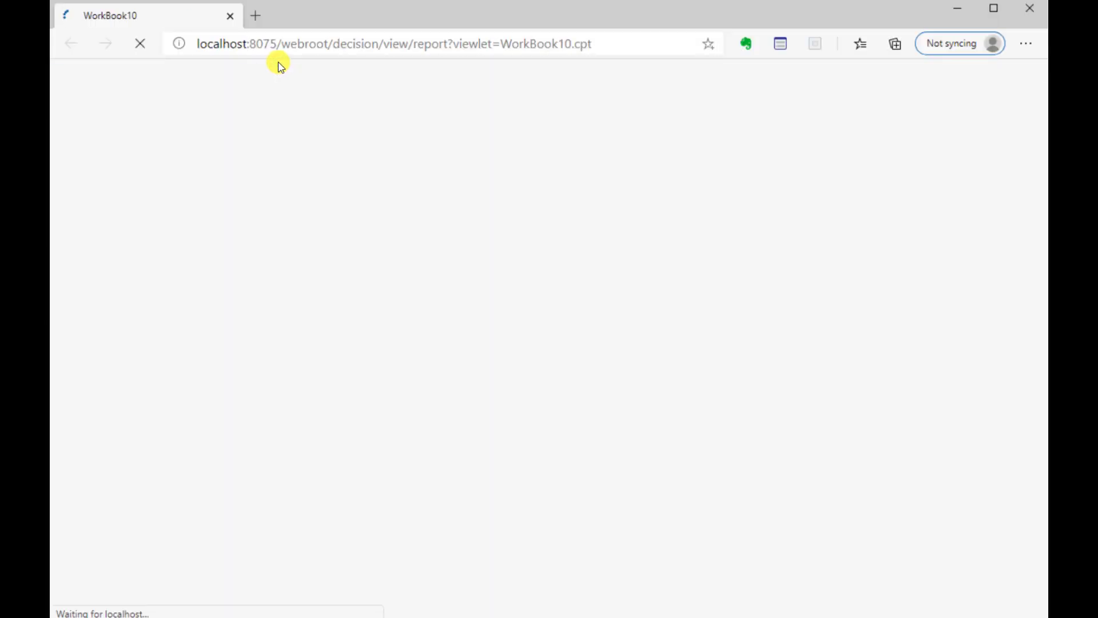
scroll(265, 204, down, 6)
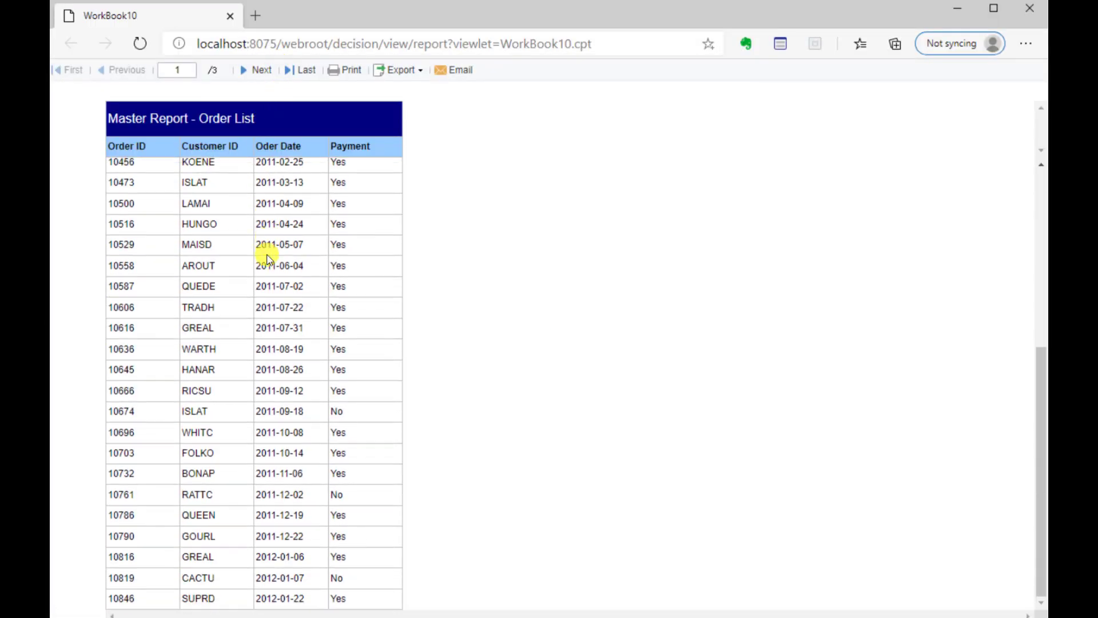
scroll(267, 258, up, 6)
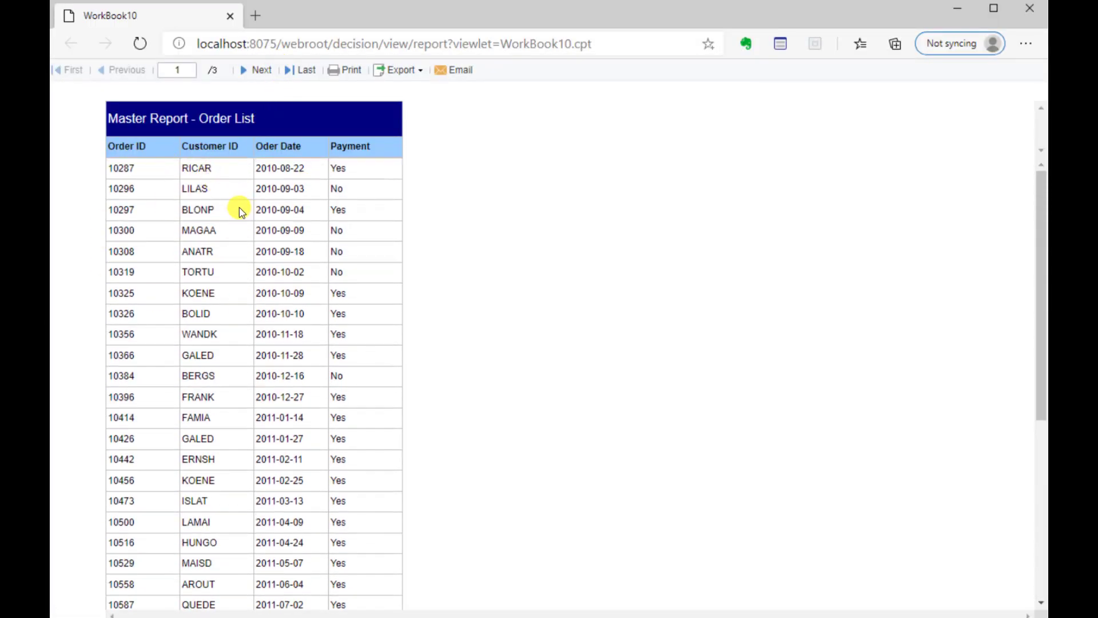
click(1032, 12)
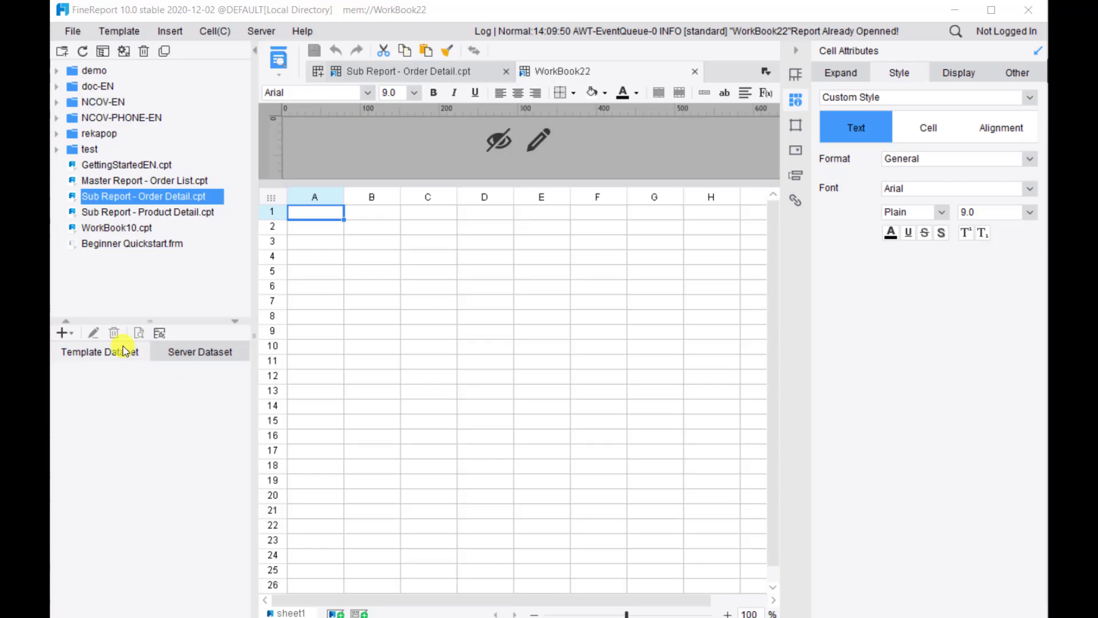
Step: Add a DB Query dataset with the SQL SELECT * FROM SIndentDetail WHERE OrderID=${Order_id}
click(68, 336)
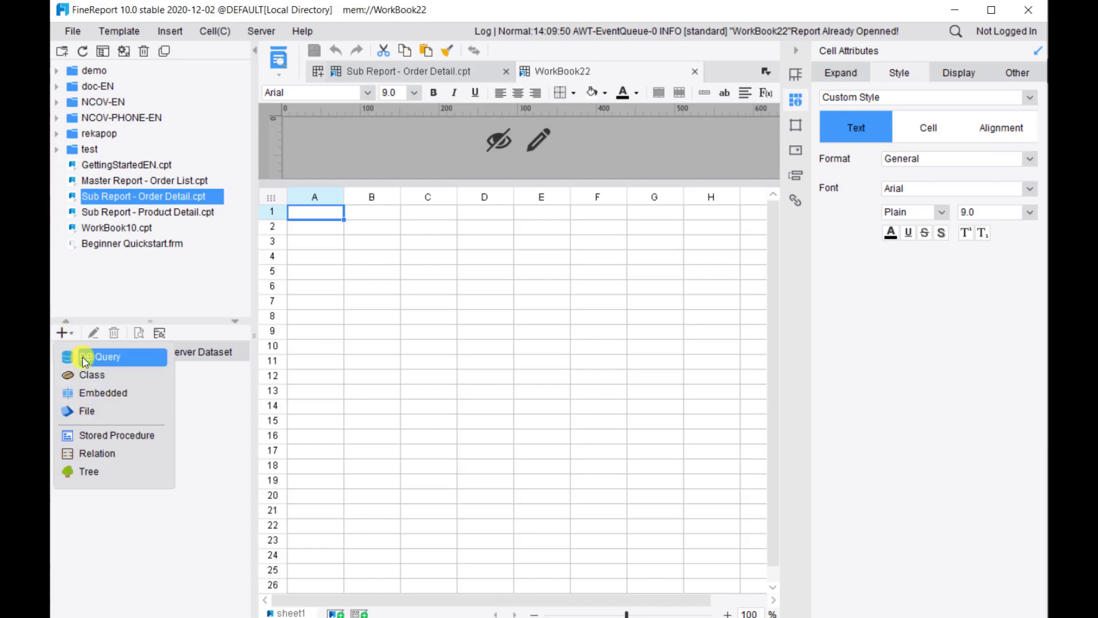
click(83, 359)
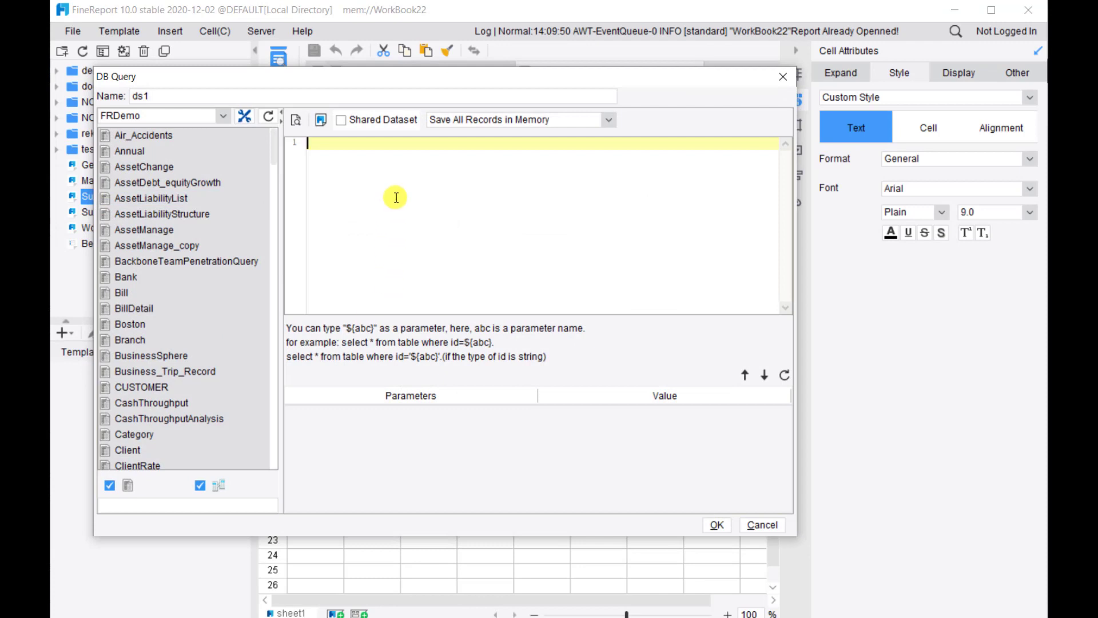
key(ctrl+v)
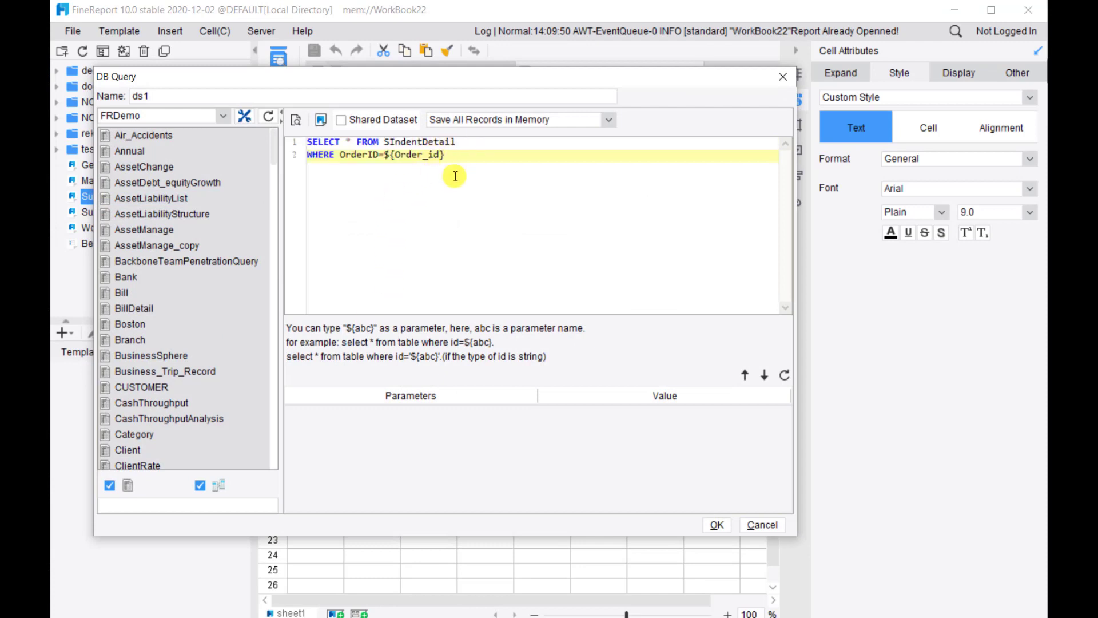
Step: Preview the query's data using a sample order number for the Order_id parameter
click(295, 119)
click(422, 280)
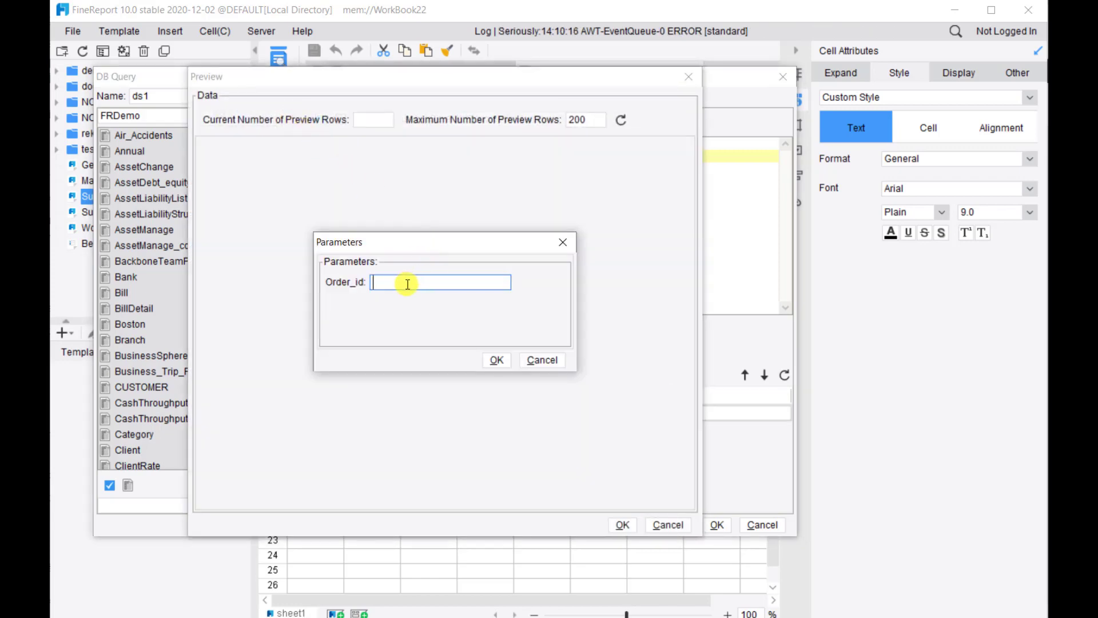
text(10248)
click(497, 360)
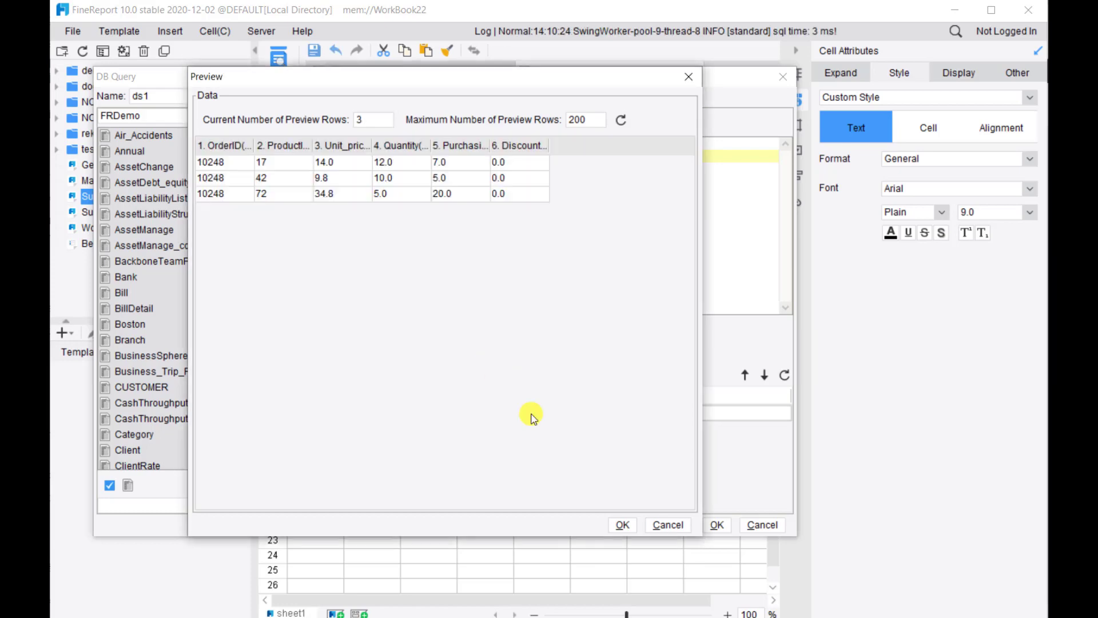
click(624, 525)
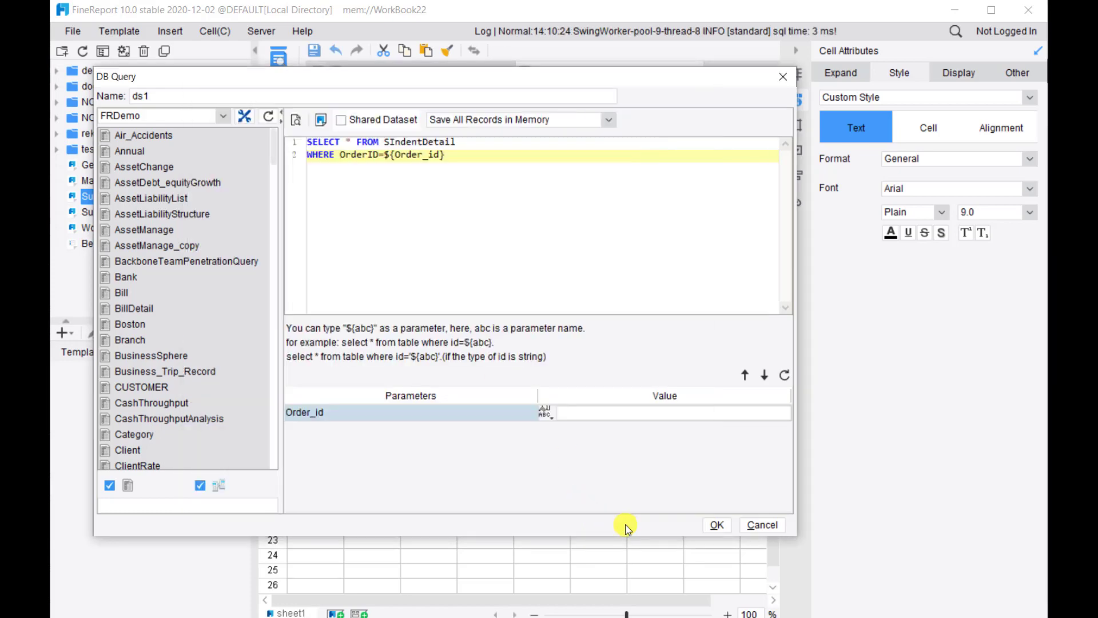
Step: Set the Order_id parameter's default value to the sample order number and save the dataset ds1
click(411, 184)
click(571, 412)
text(10248)
click(717, 525)
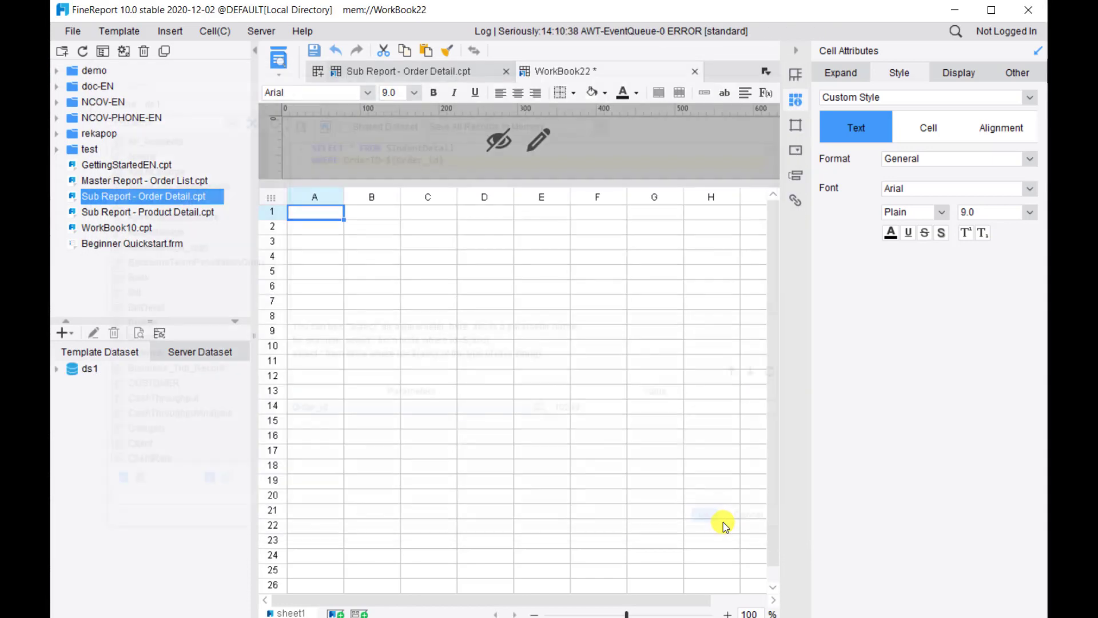
Step: Place the ds1 fields OrderID, ProductID, Unit_price, Quantity and Discount from left to right in cells A3 to E3
click(59, 372)
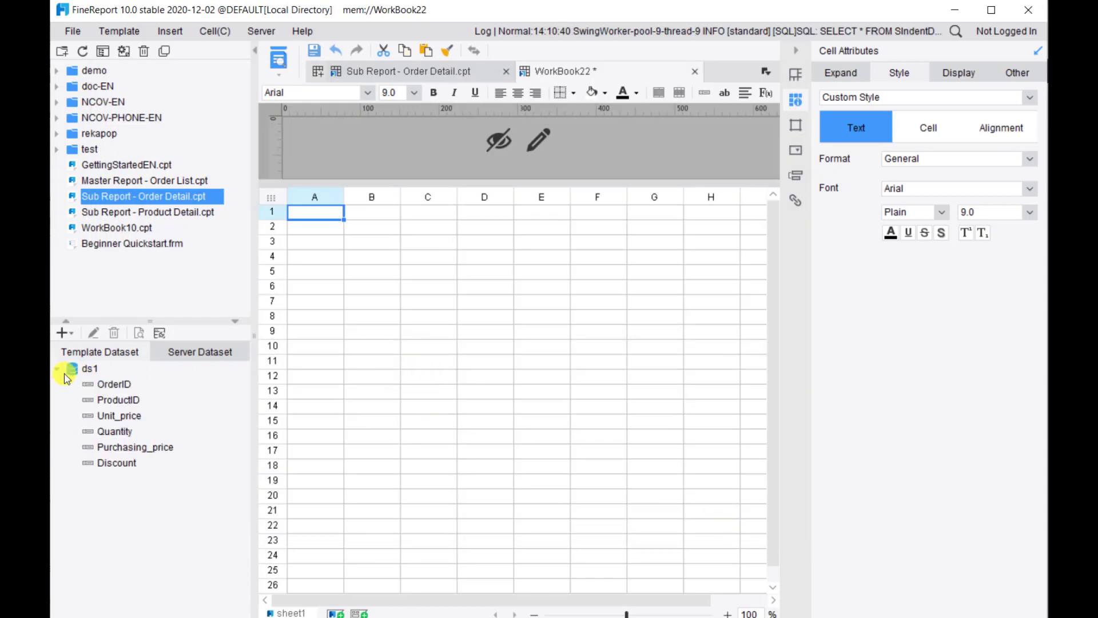
click(124, 386)
shift+click(128, 416)
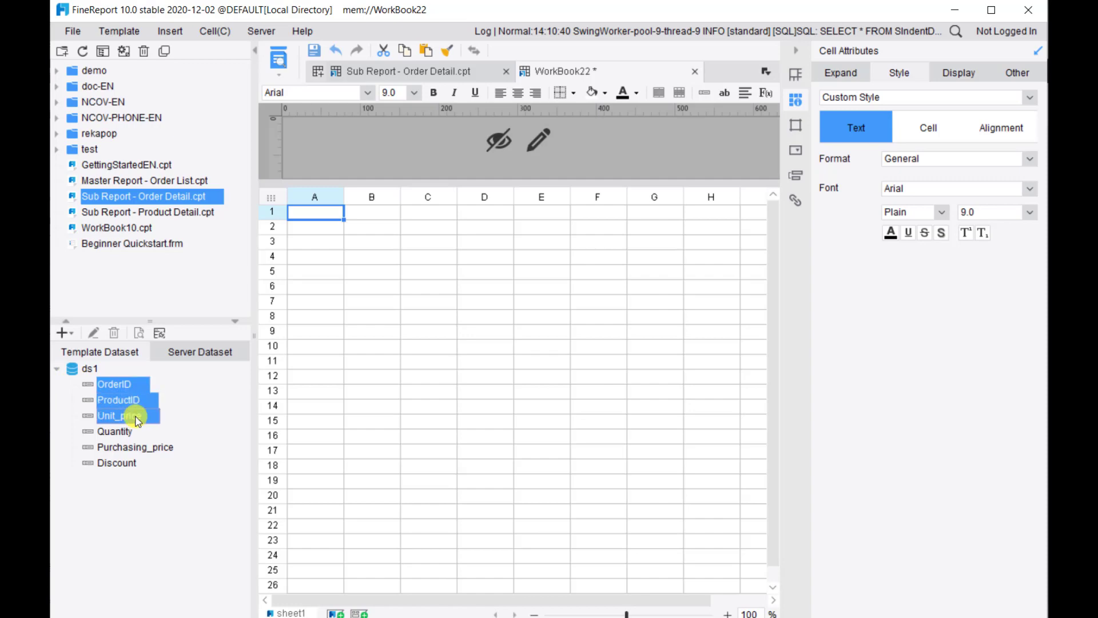
ctrl+click(127, 434)
ctrl+click(129, 463)
drag(127, 382, 325, 243)
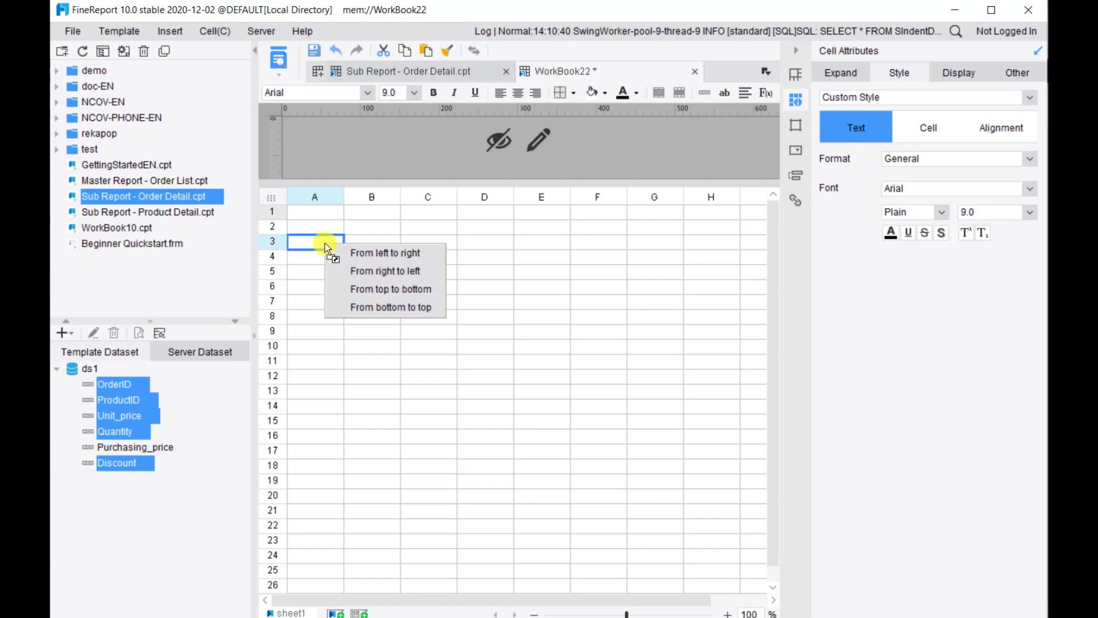
click(365, 259)
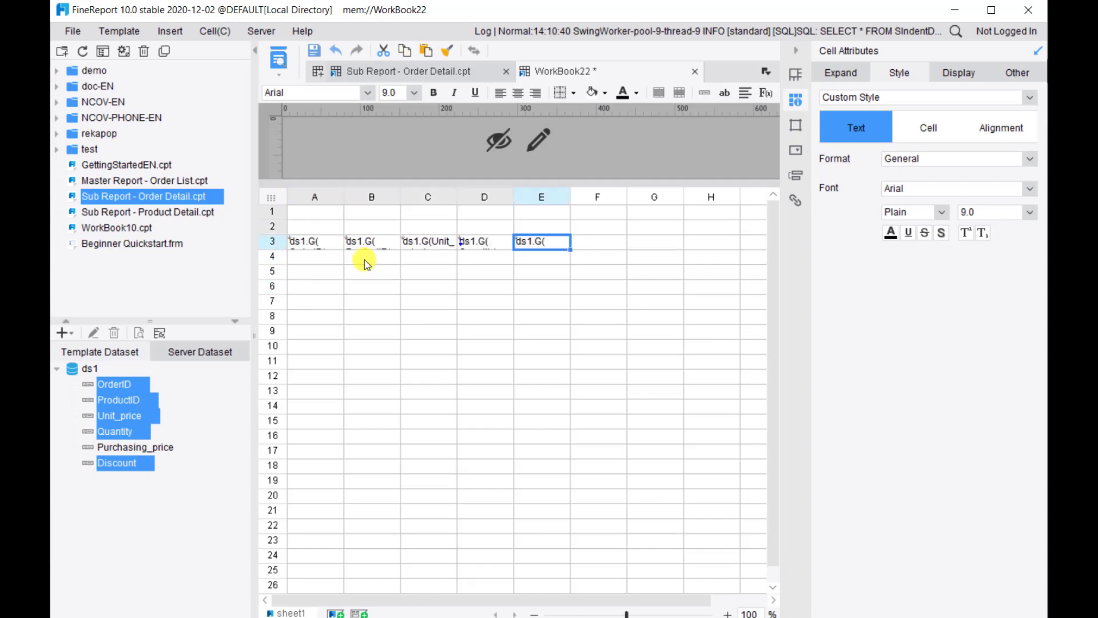
Step: Enter the headings Order ID, Product ID, Unit Cost, Quantity and Discount in cells A2 to E2
click(314, 229)
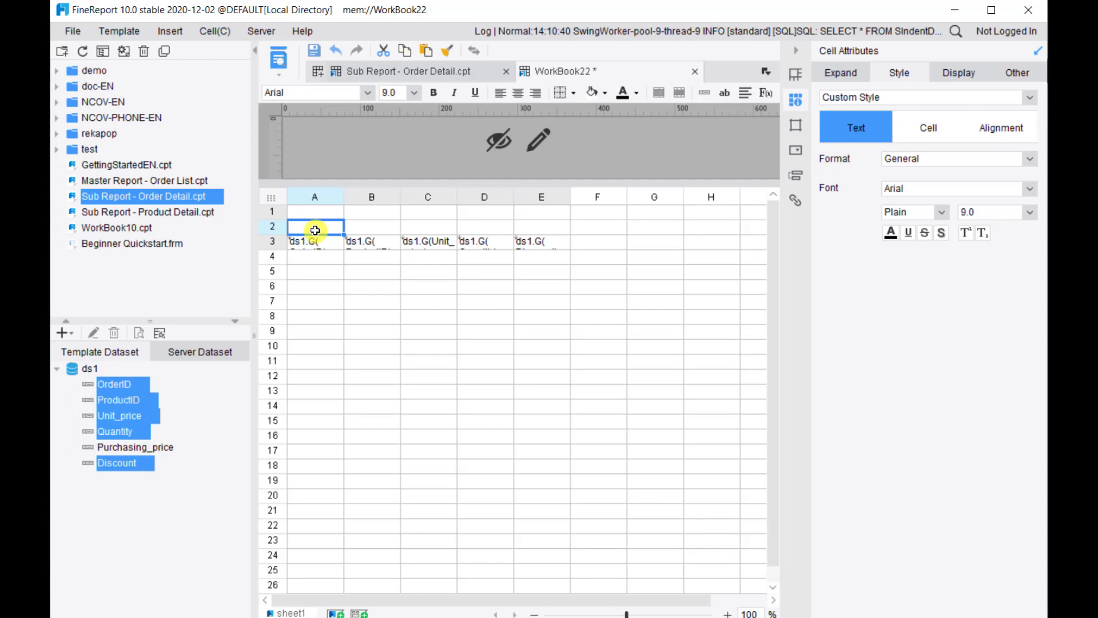
text(OrderID)
key(Tab)
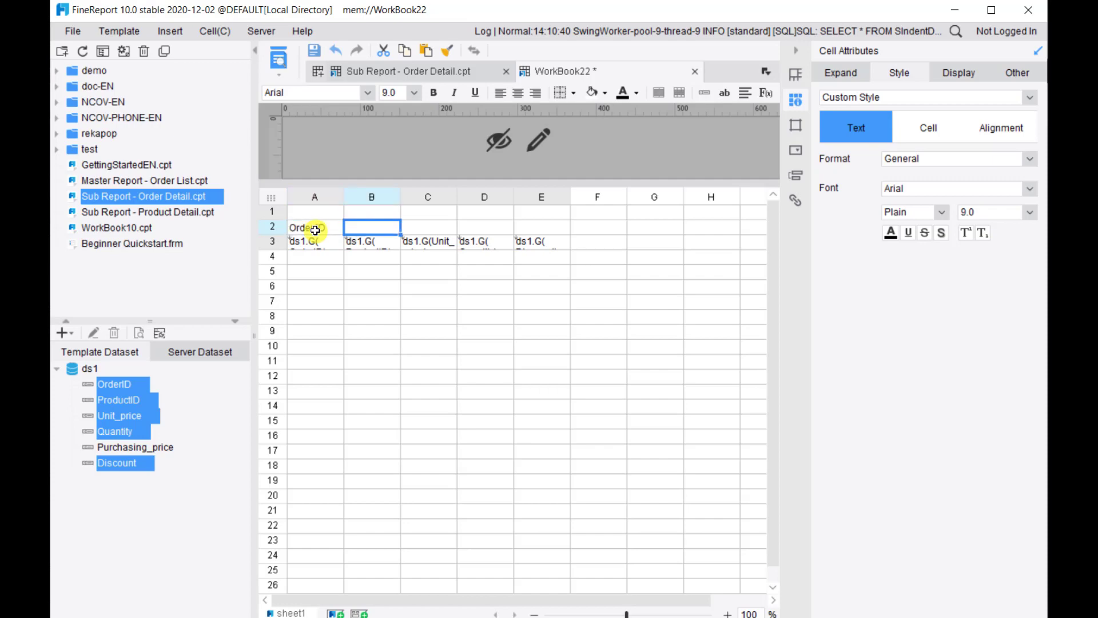
text(Product ID)
key(Tab)
text(u)
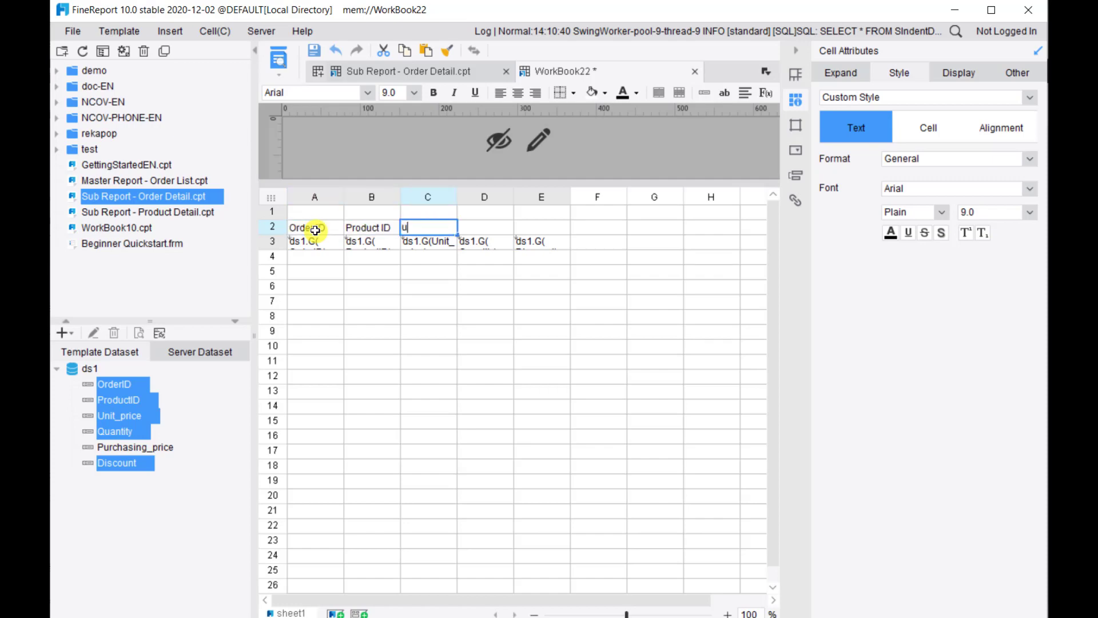
key(BackSpace)
key(BackSpace)
key(BackSpace)
text(Unit Cost)
key(Tab)
text(Quan)
key(Tab)
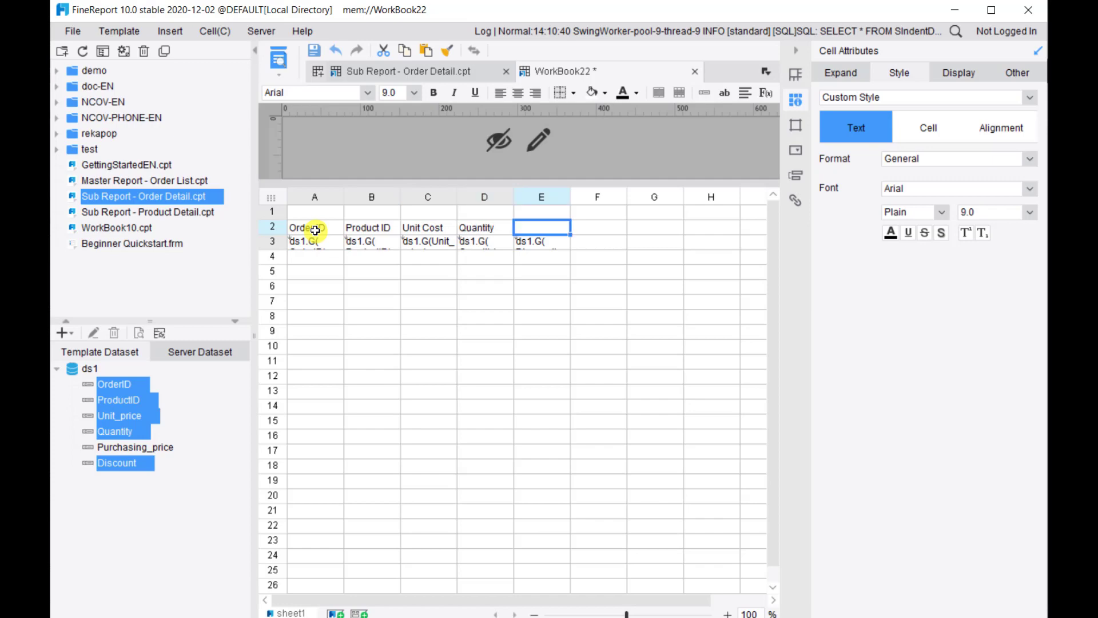
text(Discount)
key(Tab)
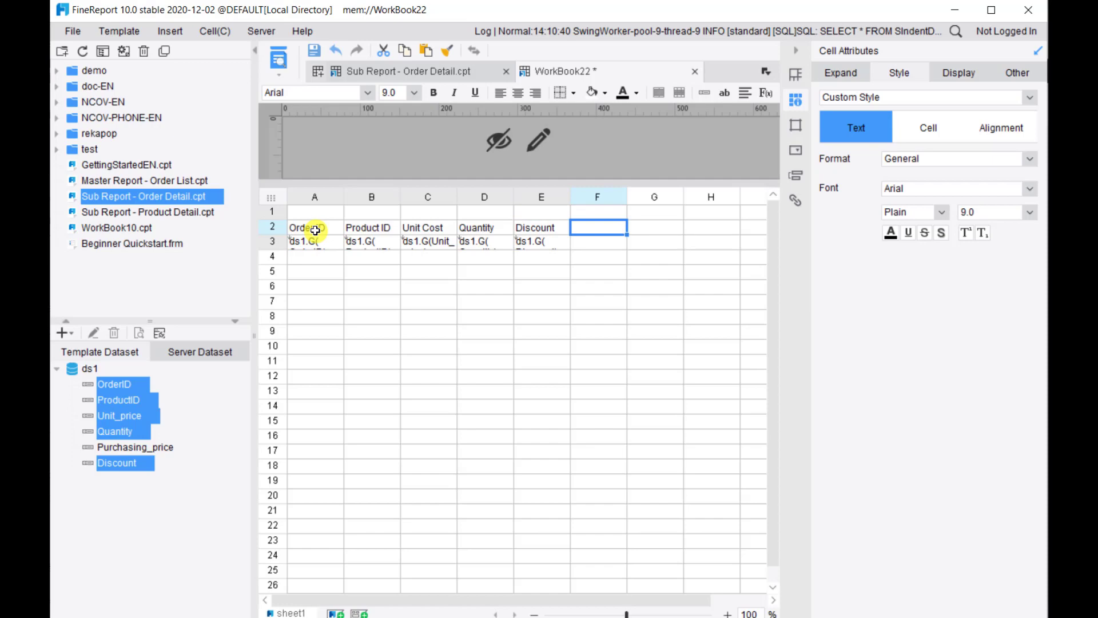
Step: Enter the heading Total Amount in cell F2
text(Total Amount)
key(BackSpace)
key(BackSpace)
key(BackSpace)
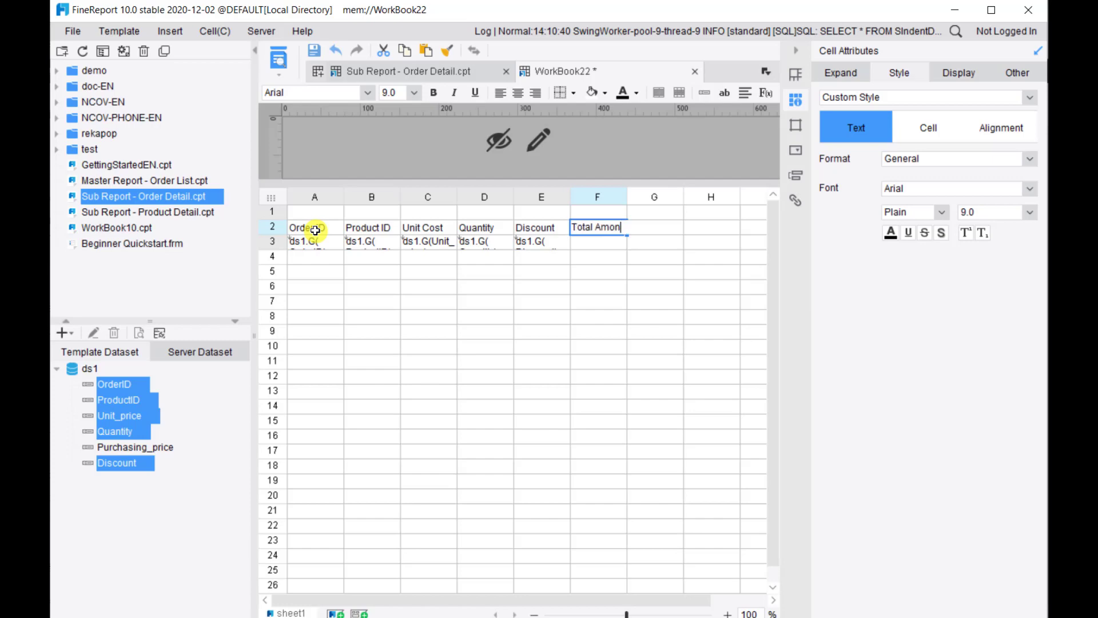
text(unt)
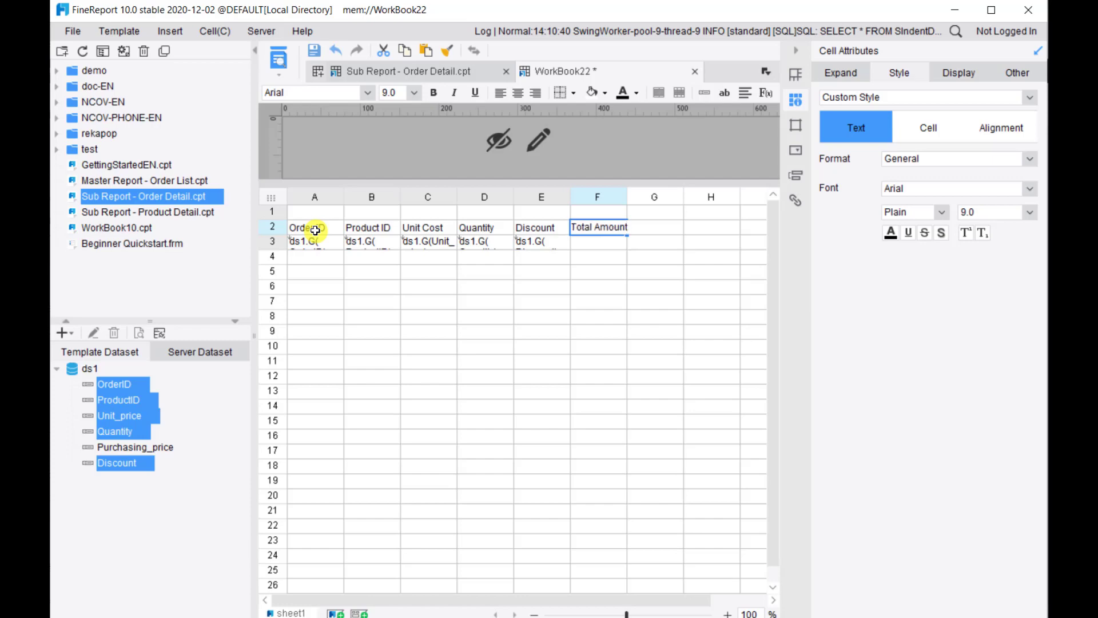
Step: Enter the formula =C3*D3*(1-E3) in cell F3 and check it in the formula definition
click(599, 246)
text(=)
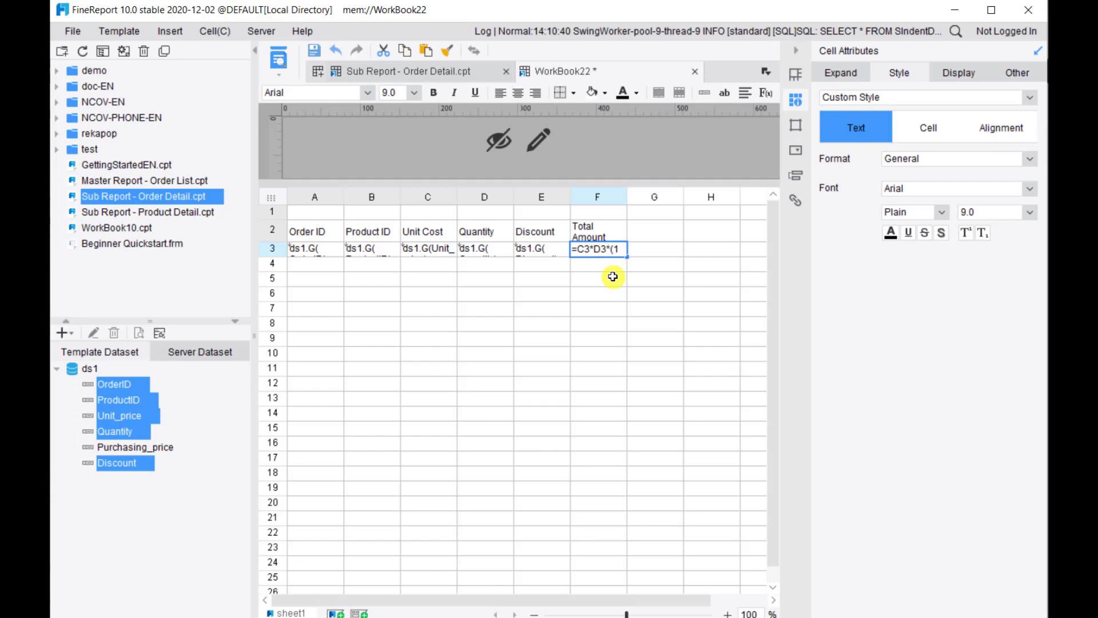
text(E3))
click(613, 277)
double_click(599, 248)
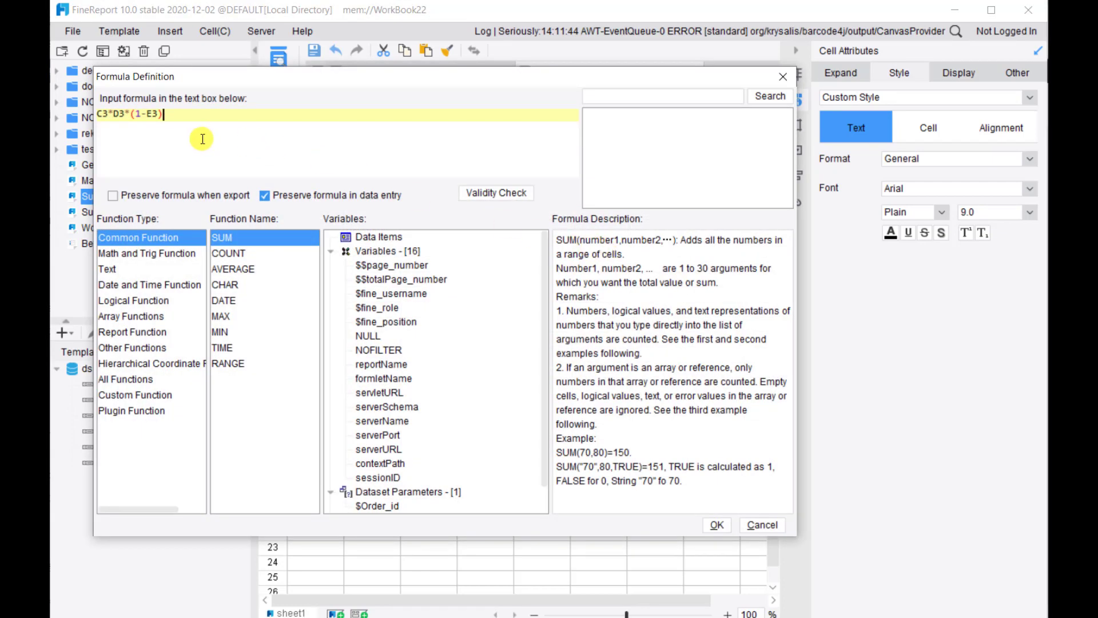
click(717, 525)
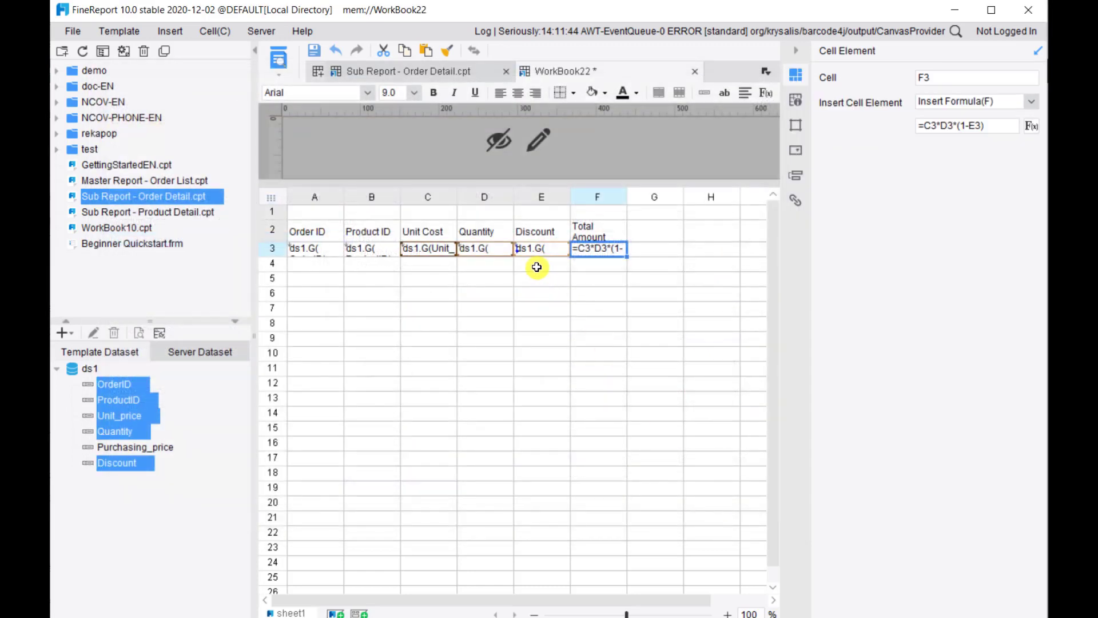
Step: Enter the label Subtotal in cell E4 and the formula =sum(F3) in cell F4, checking it in the formula definition
click(537, 267)
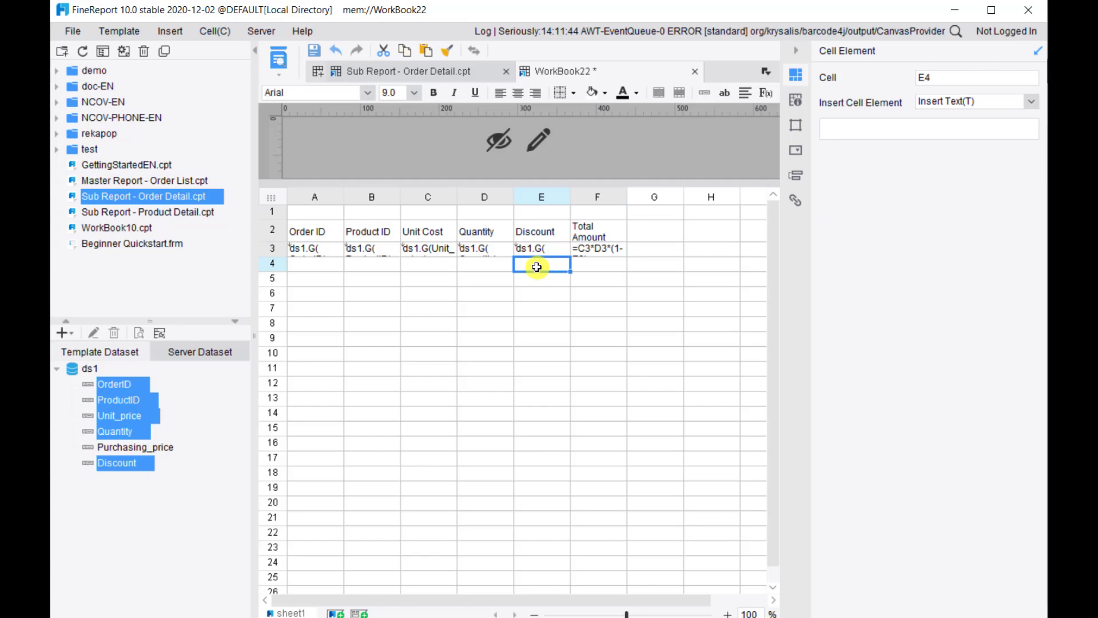
text(Subtotal)
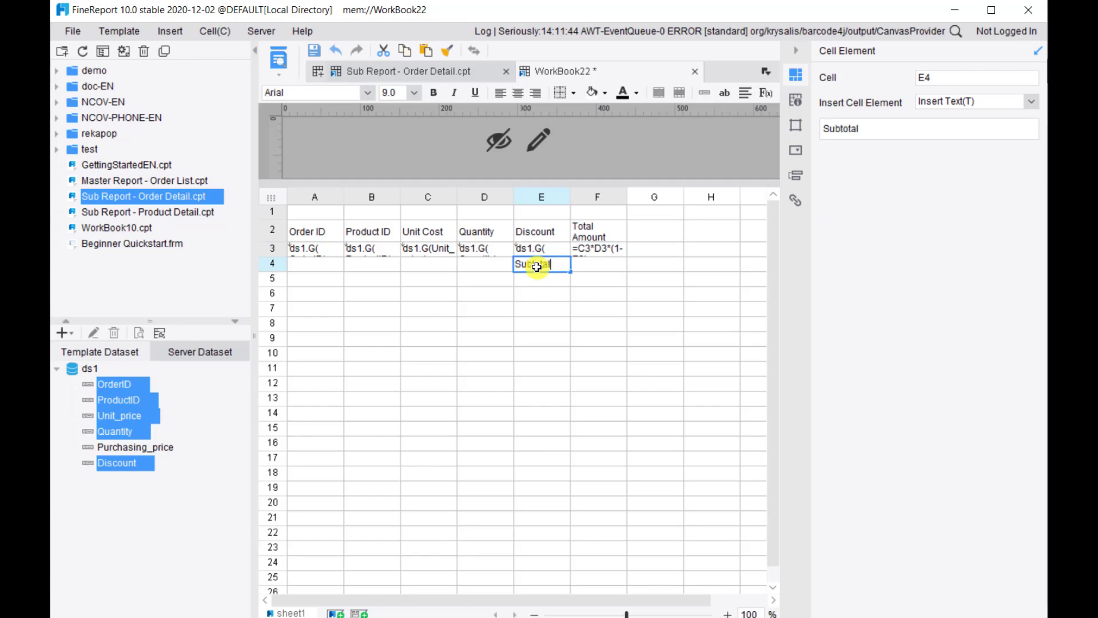
click(609, 263)
text(=)
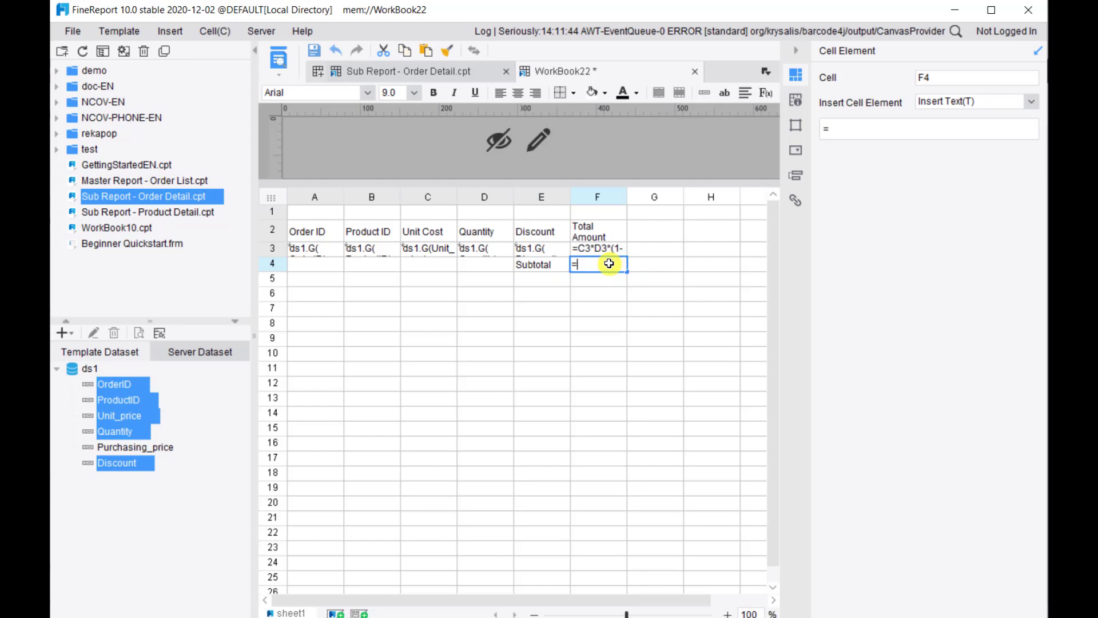
text(sum(F3)
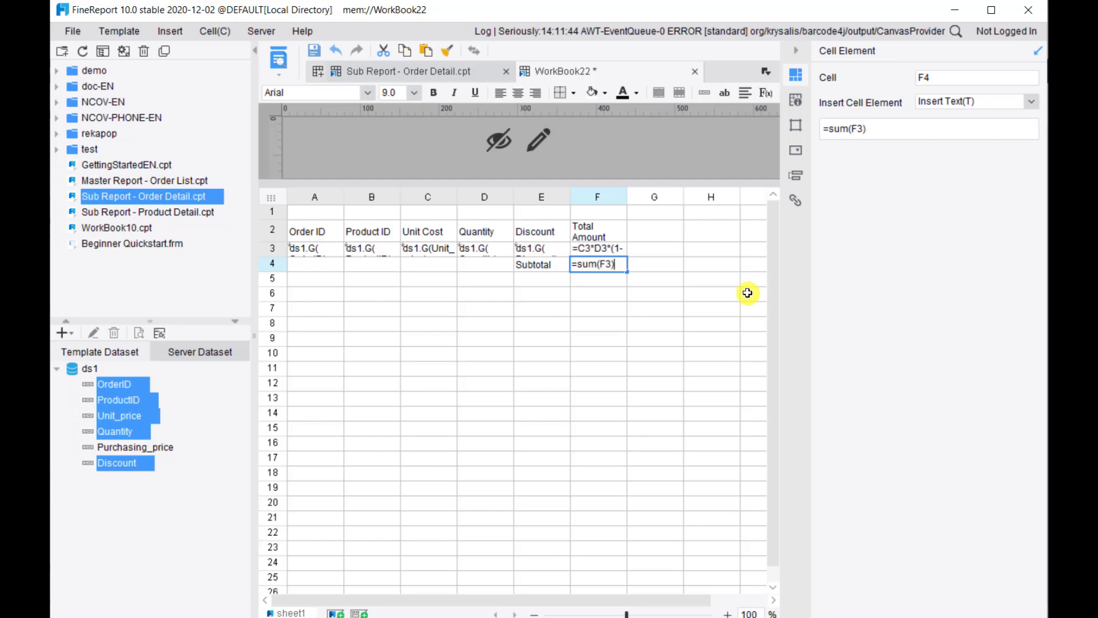
click(661, 265)
double_click(616, 265)
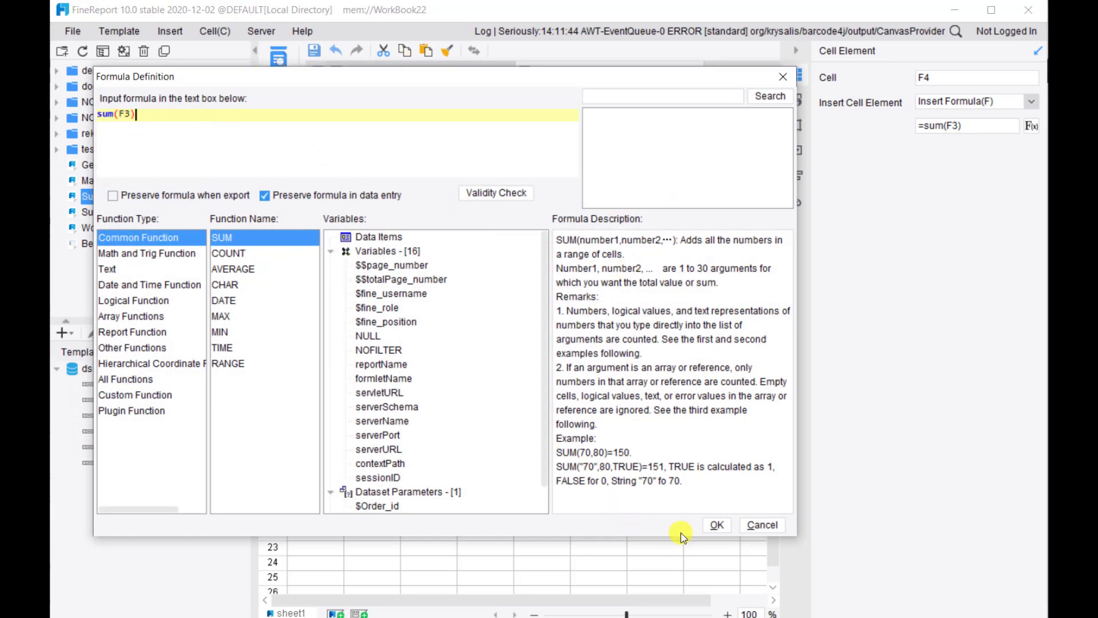
click(717, 525)
Step: Enter the title Sub Report - Order Detail in cell A1 and merge cells A1 to F1
click(323, 216)
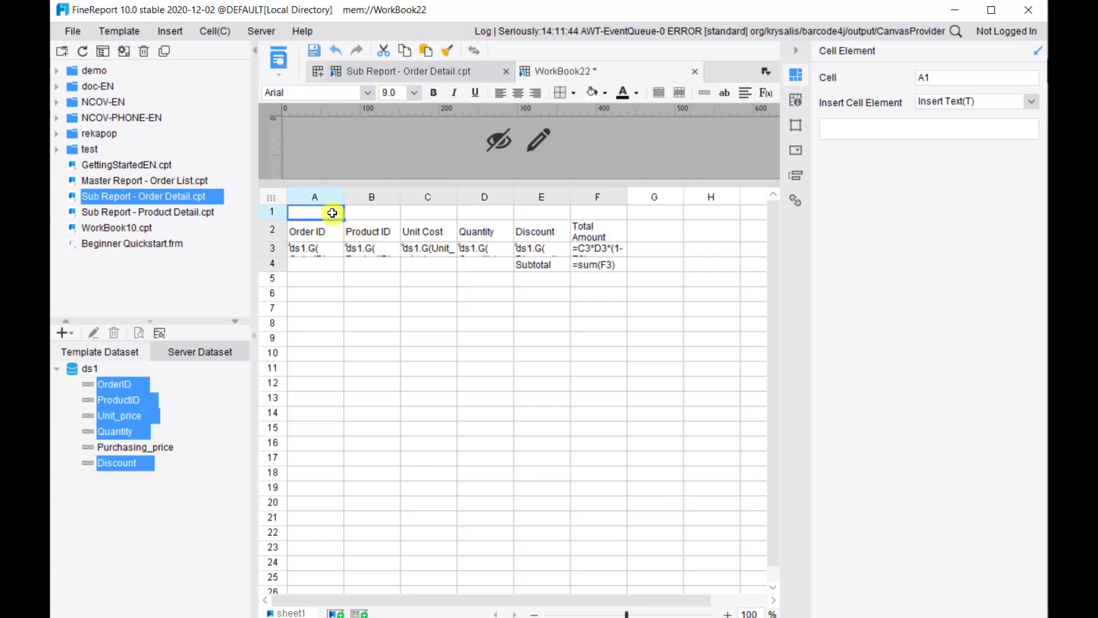
text(Sub Report - Order Detail)
click(355, 290)
drag(315, 216, 485, 217)
drag(582, 220, 595, 221)
click(659, 92)
click(519, 343)
Step: Format the title row with font size 12, a dark blue fill and white text
click(414, 92)
click(391, 178)
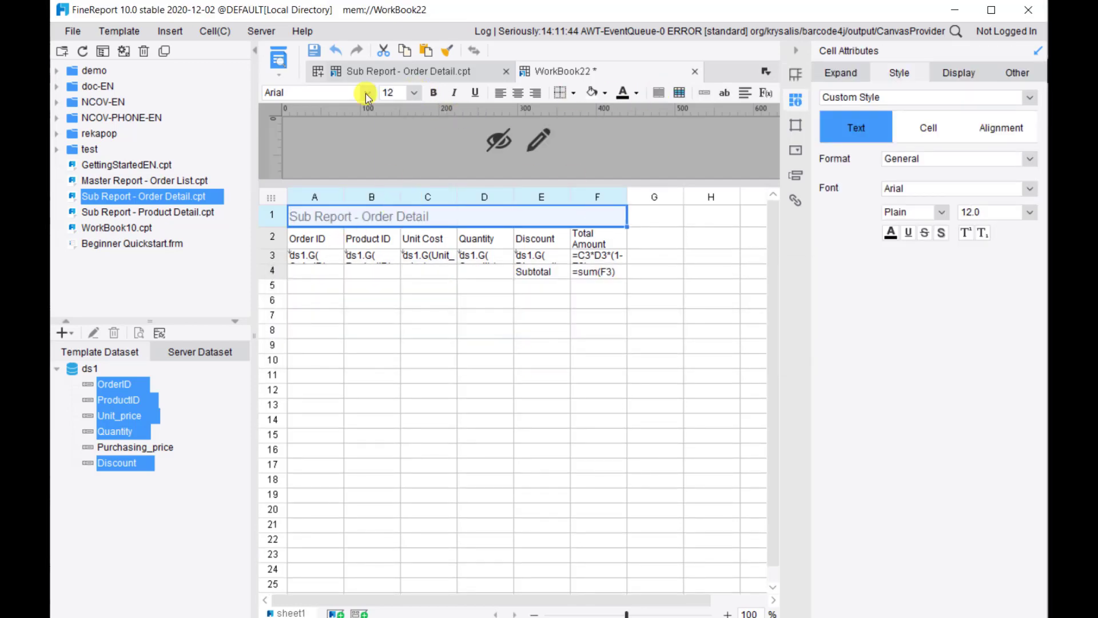
click(604, 93)
click(676, 159)
click(636, 92)
click(722, 188)
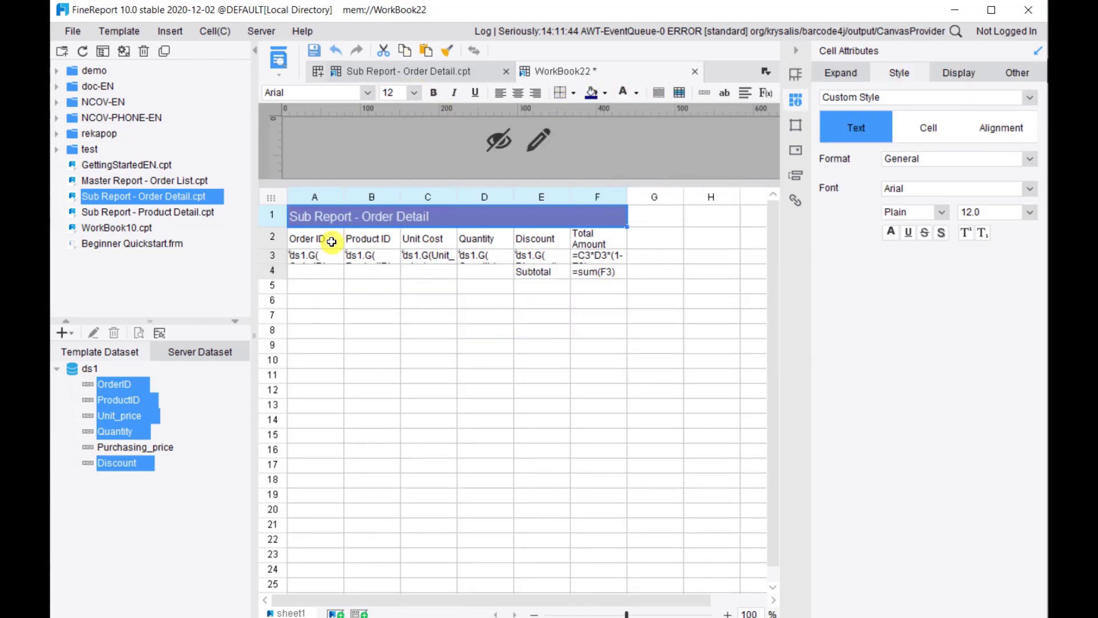
Step: Make the column headings in cells A2 to F2 bold
drag(315, 239, 597, 239)
click(433, 93)
right_click(277, 216)
click(478, 373)
Step: Merge cells A4 to E4 and make the Subtotal label bold
drag(535, 272, 326, 275)
click(659, 92)
click(520, 341)
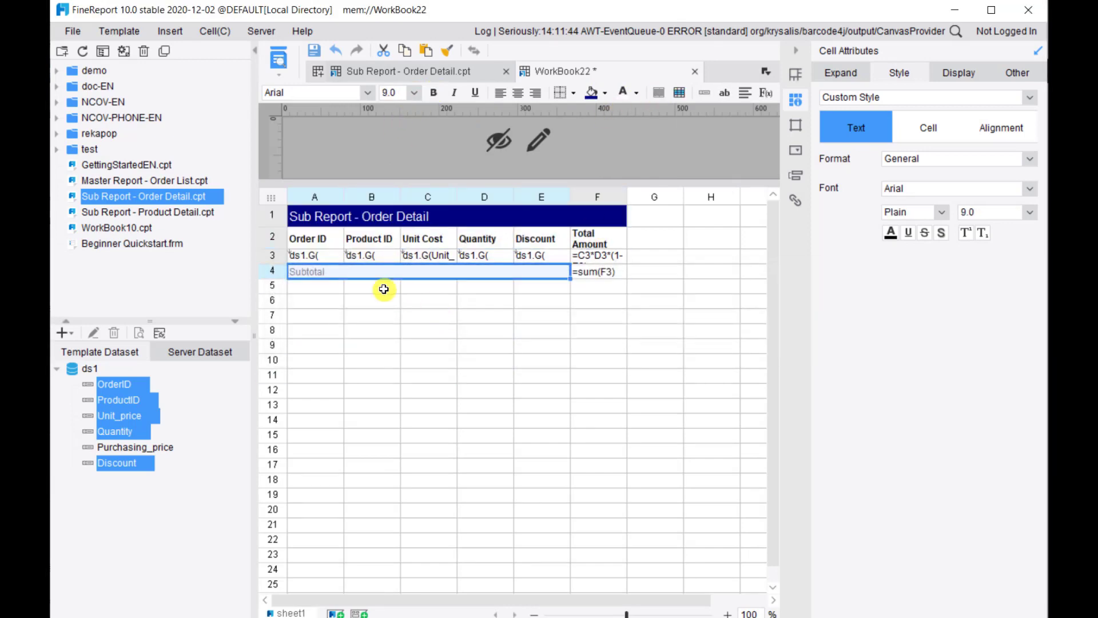
click(434, 93)
click(483, 303)
Step: Set the height of rows 2 to 4 to 7 mm and the title row's height to 12 mm
drag(299, 239, 597, 271)
right_click(279, 282)
click(330, 331)
text(7)
click(499, 358)
right_click(280, 219)
click(334, 271)
text(12)
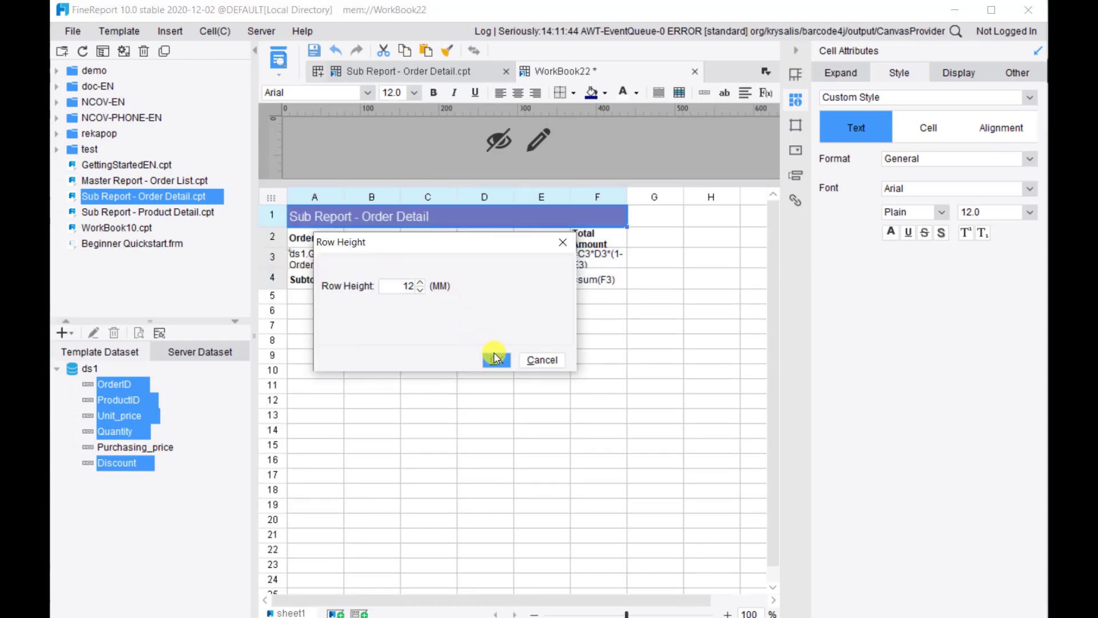
click(495, 358)
Step: Fill the heading row and the merged Subtotal cell with light blue
drag(319, 255, 598, 252)
click(604, 92)
click(642, 166)
click(349, 287)
click(601, 326)
Step: Apply grey external and inside borders to the table in cells A1 to F4
drag(311, 220, 510, 297)
click(573, 93)
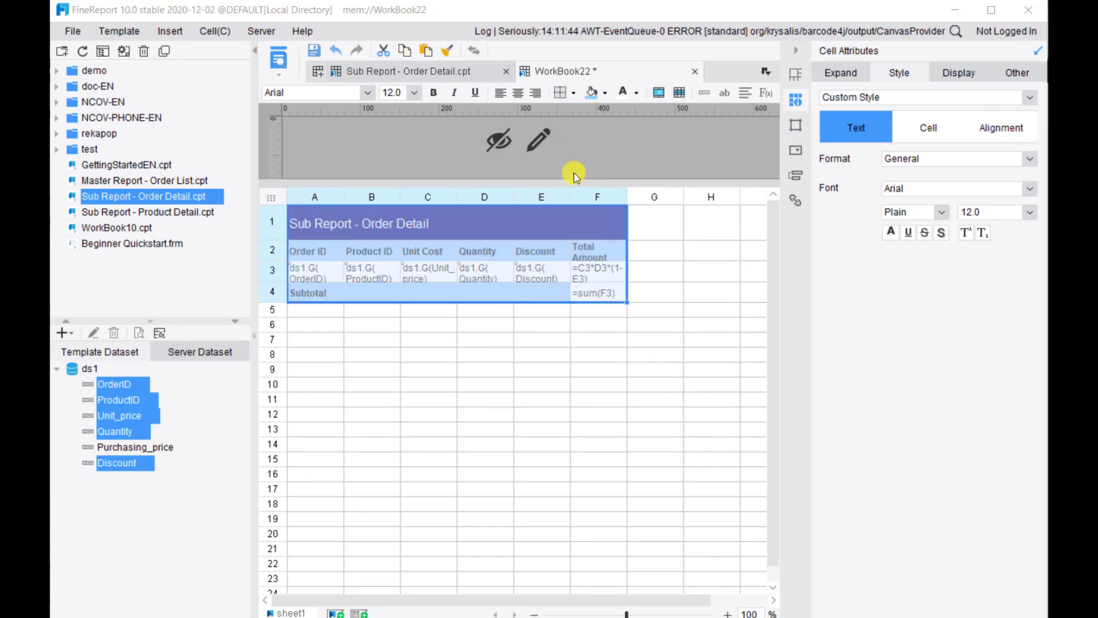
click(574, 174)
click(319, 143)
click(321, 144)
click(337, 216)
click(445, 194)
click(485, 194)
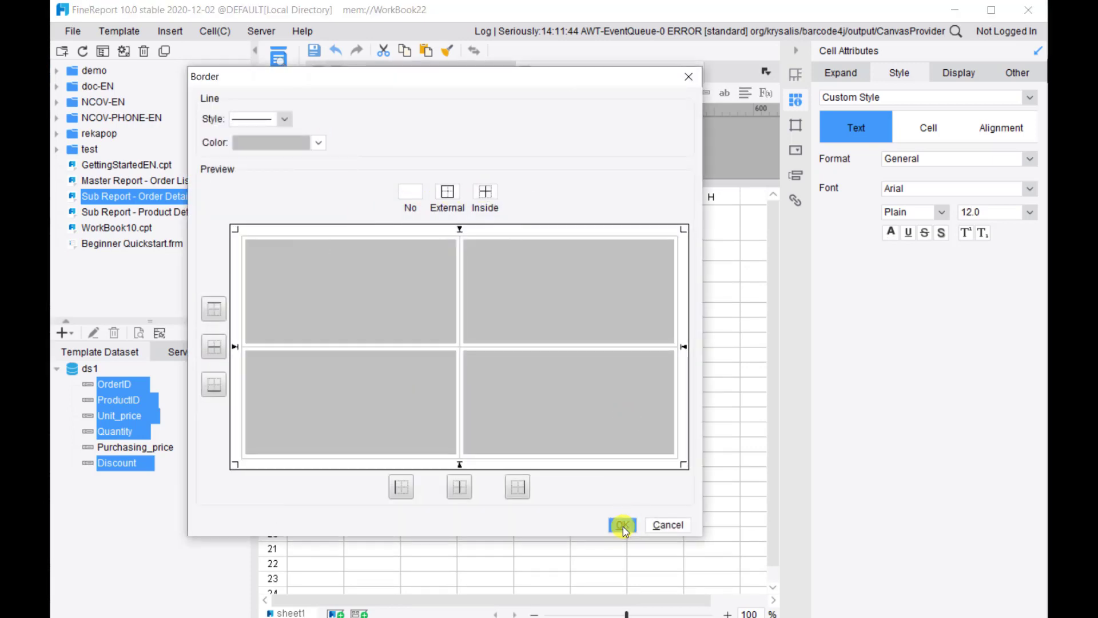
click(623, 526)
click(481, 336)
Step: Align the contents of cells A1 to F4 to the left
drag(316, 225, 597, 292)
click(500, 95)
click(532, 320)
Step: Set the width of columns A to F to 25 mm
drag(316, 197, 592, 191)
right_click(592, 191)
click(639, 249)
text(25)
click(505, 360)
click(570, 355)
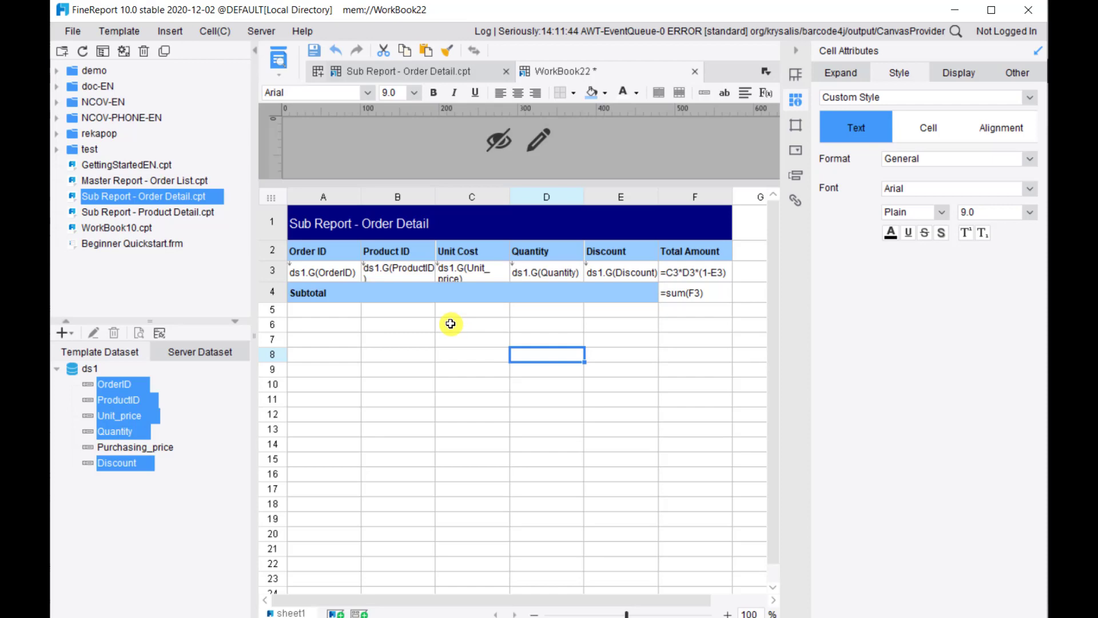
Step: Preview the order detail report, saving the template as WorkBook22.cpt
click(280, 59)
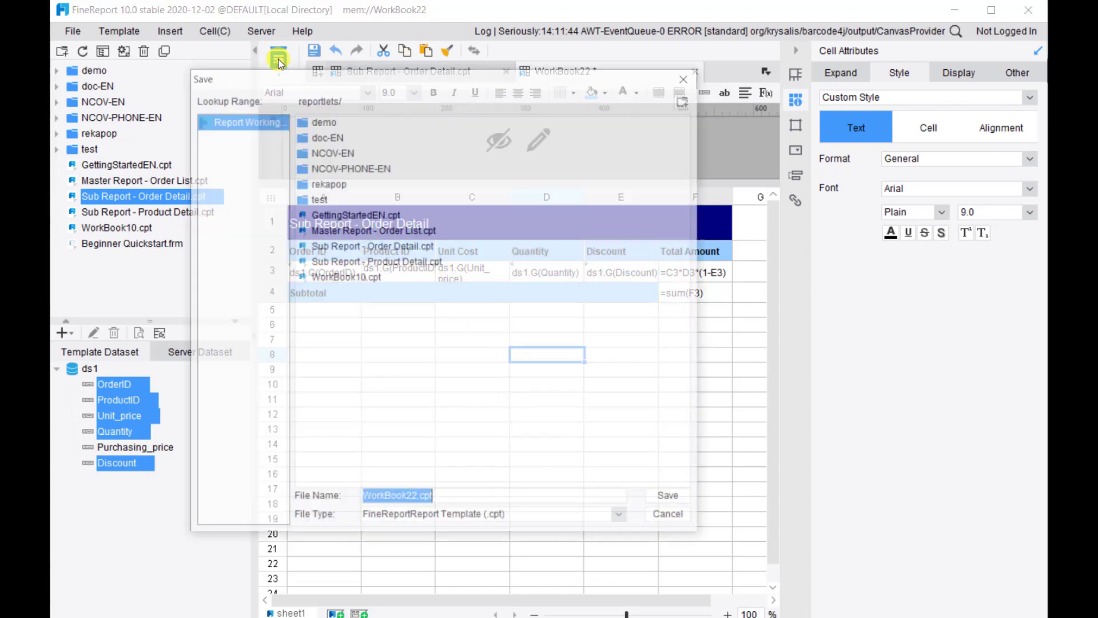
click(673, 499)
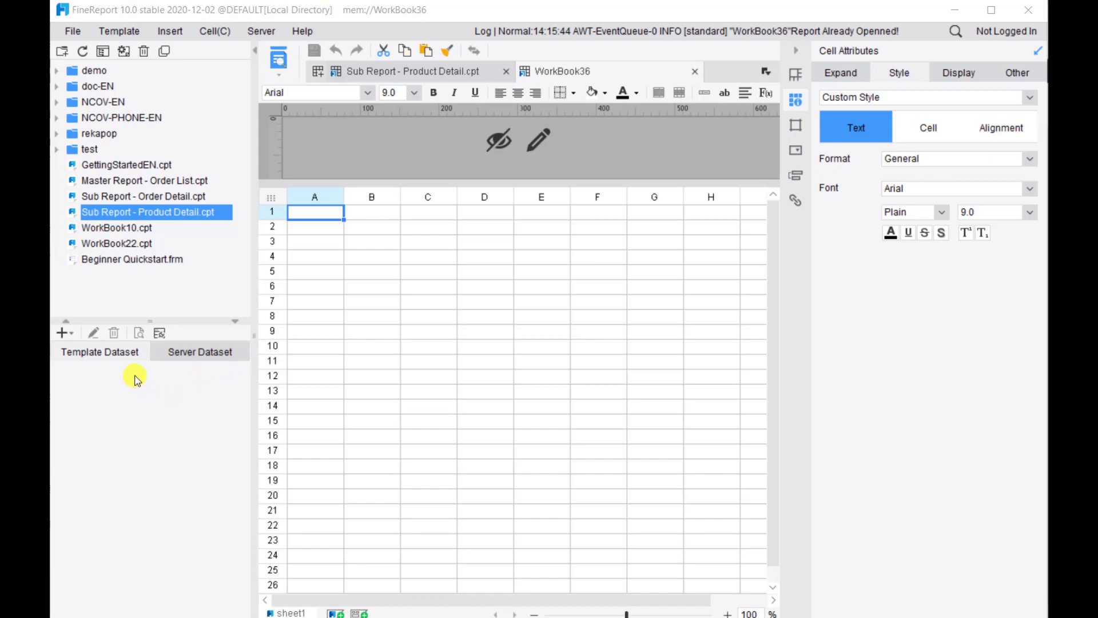
Step: Add database query ds1 selecting all from SProduct left join Supplier on SProduct.SupplierID=Supplier.SupplierID where ProductID=${Product_id}
click(63, 333)
click(85, 357)
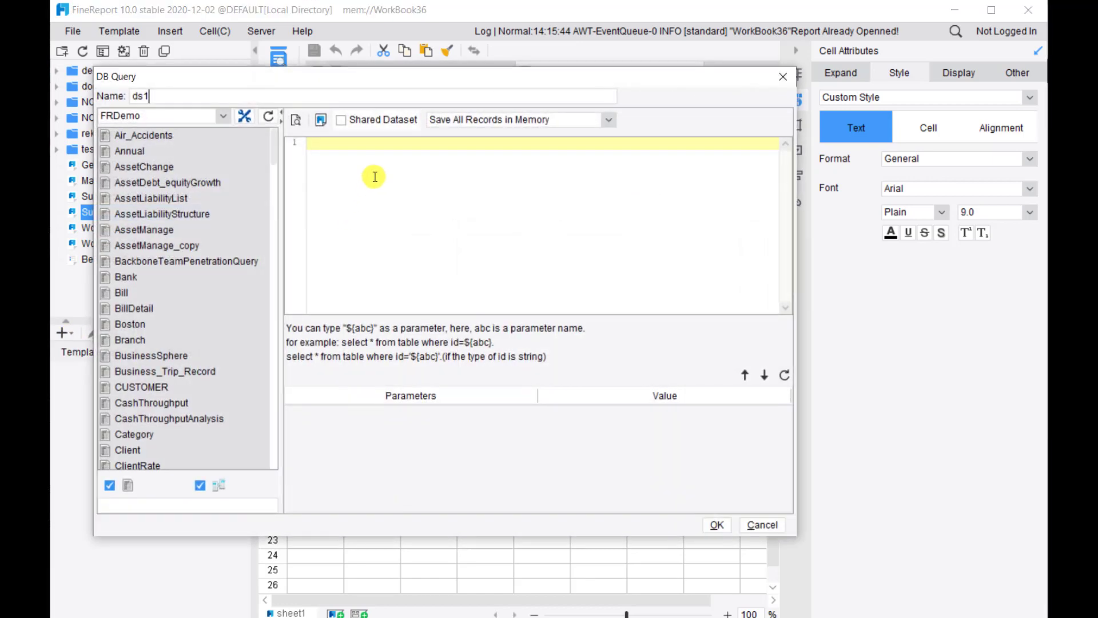
key(ctrl+v)
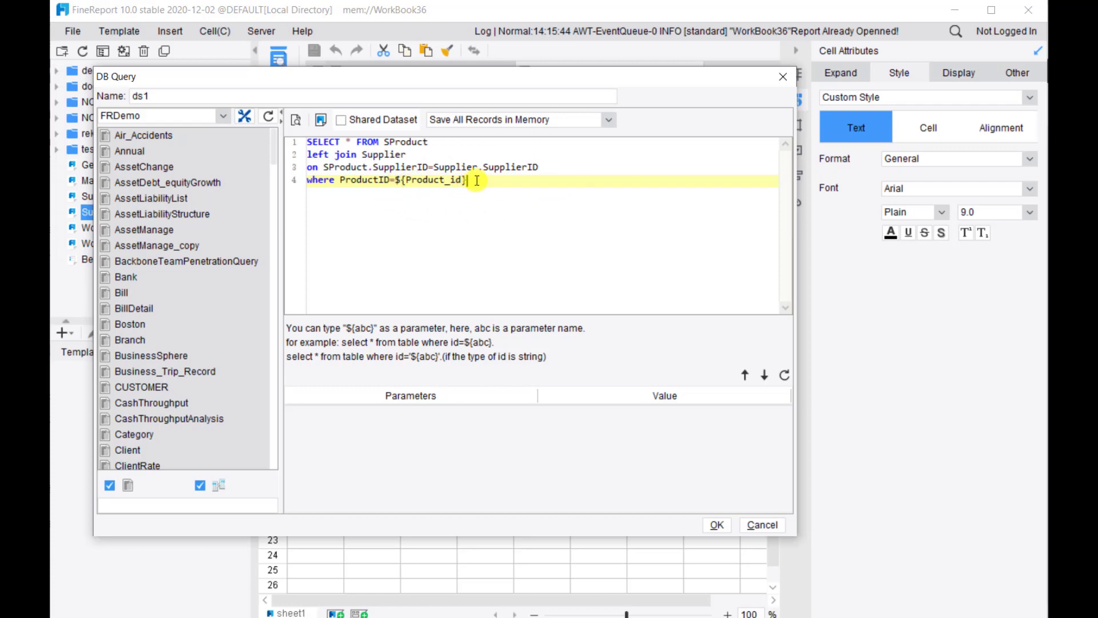
Step: Preview the query with Product_id 17 and confirm the ds1 dataset
click(296, 121)
click(409, 280)
text(17)
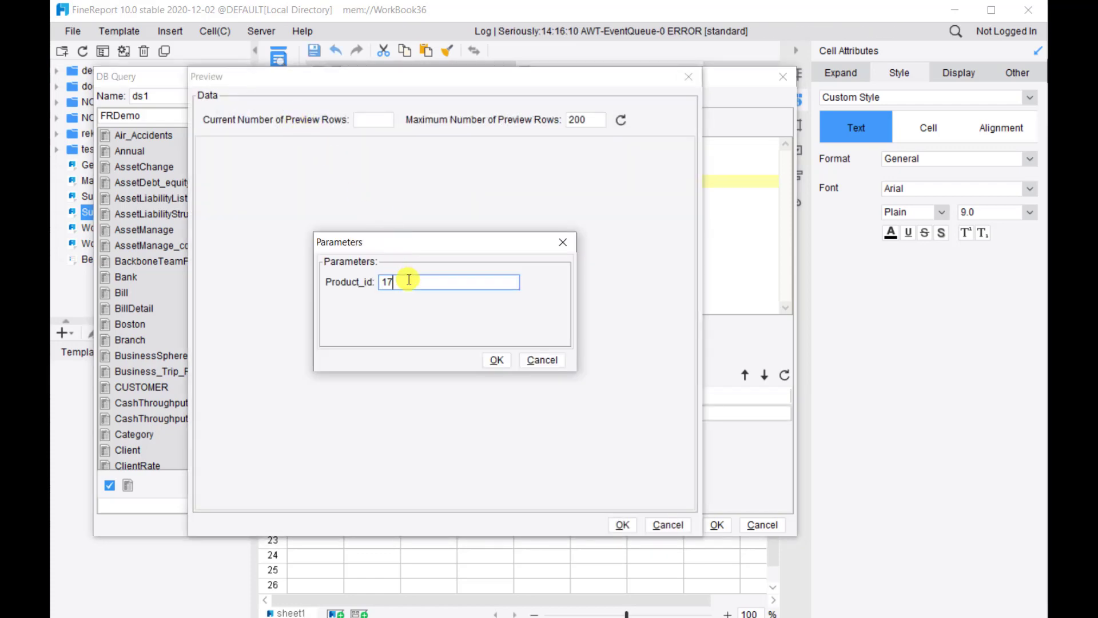
click(496, 359)
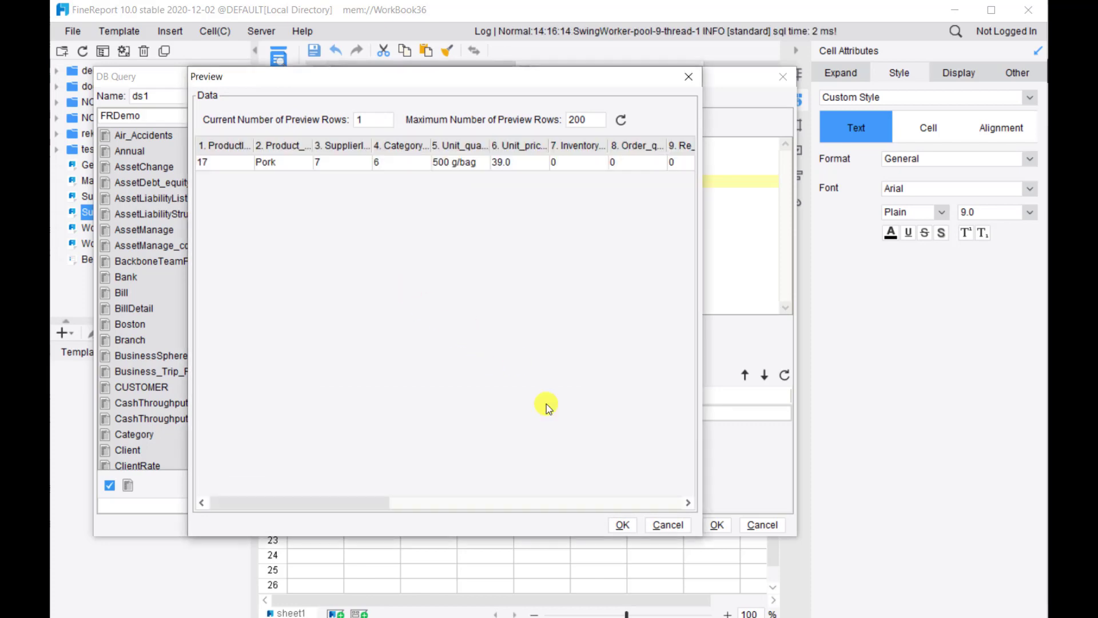
click(622, 524)
click(585, 412)
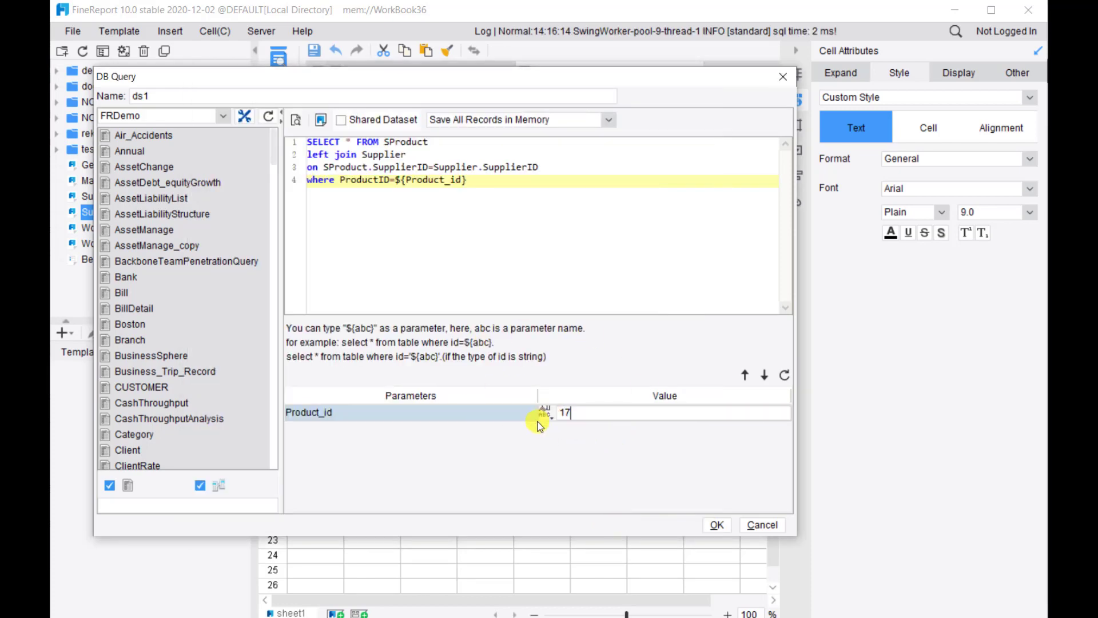
click(717, 524)
Step: Place the ds1 fields ProductID, Product_name, SupplierID, Unit_price, Company_name, Contact_name, Address and Telephone_number from left to right in cells A3 to H3
double_click(73, 370)
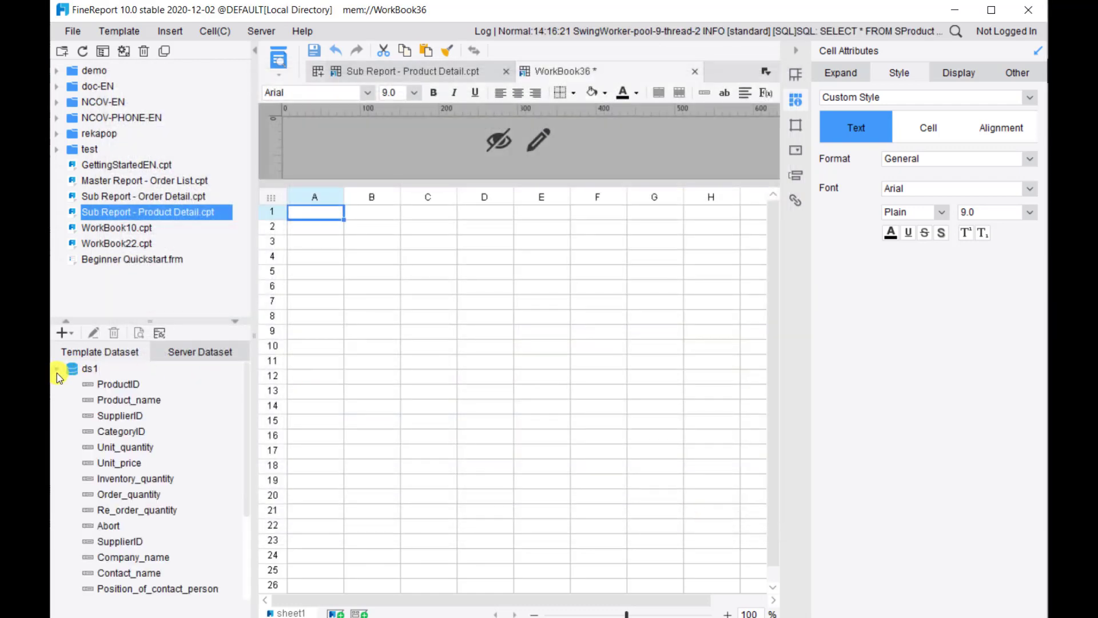
click(112, 385)
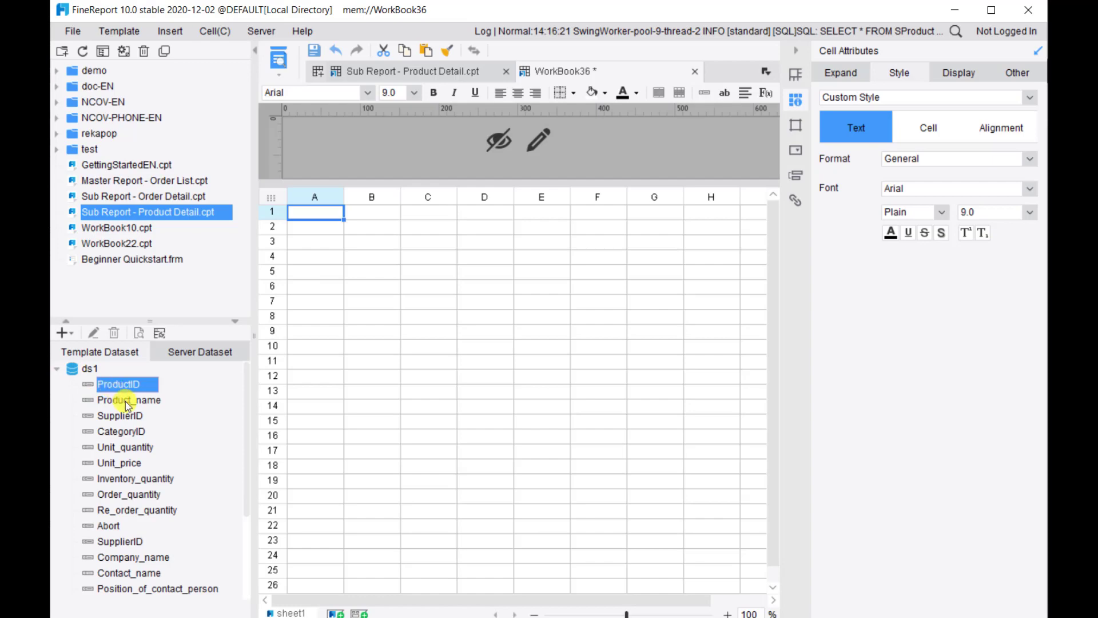
shift+click(125, 400)
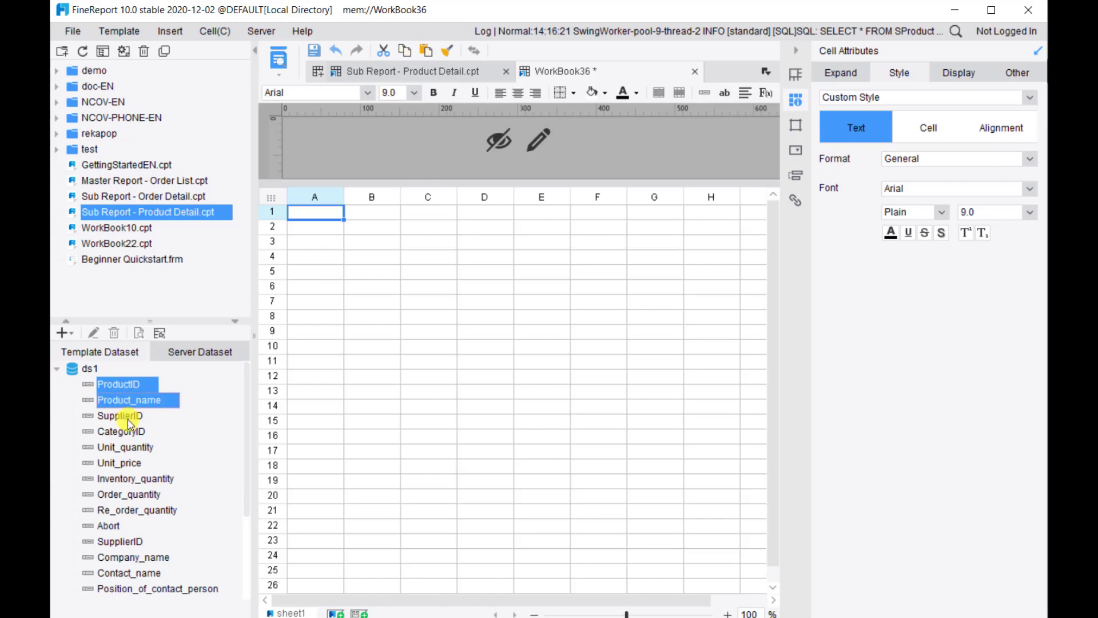
shift+click(129, 416)
ctrl+click(136, 465)
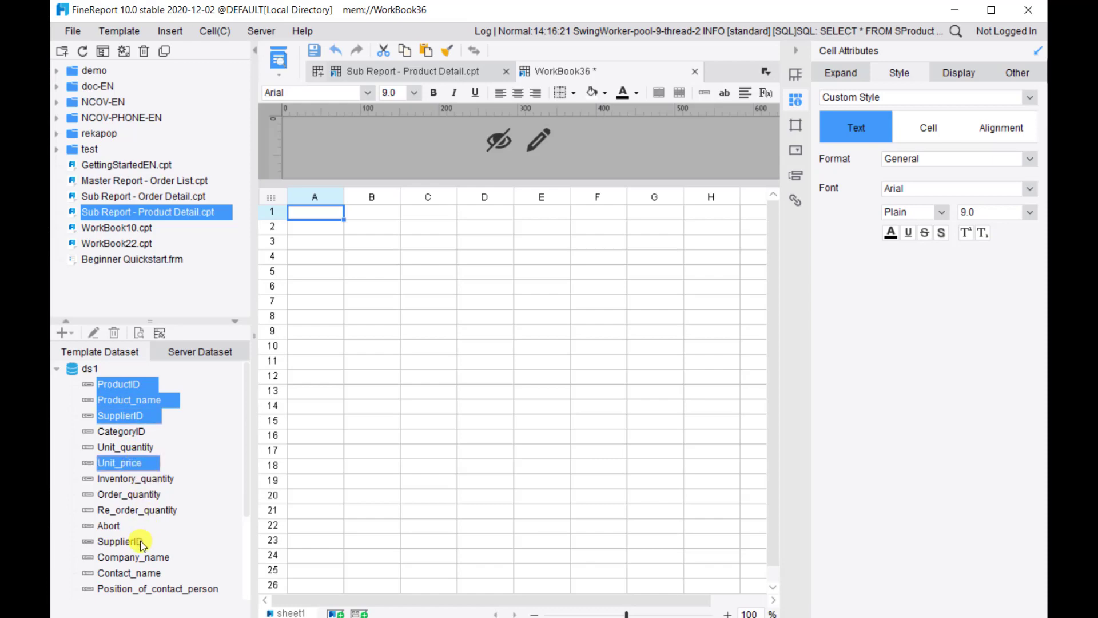
ctrl+click(144, 557)
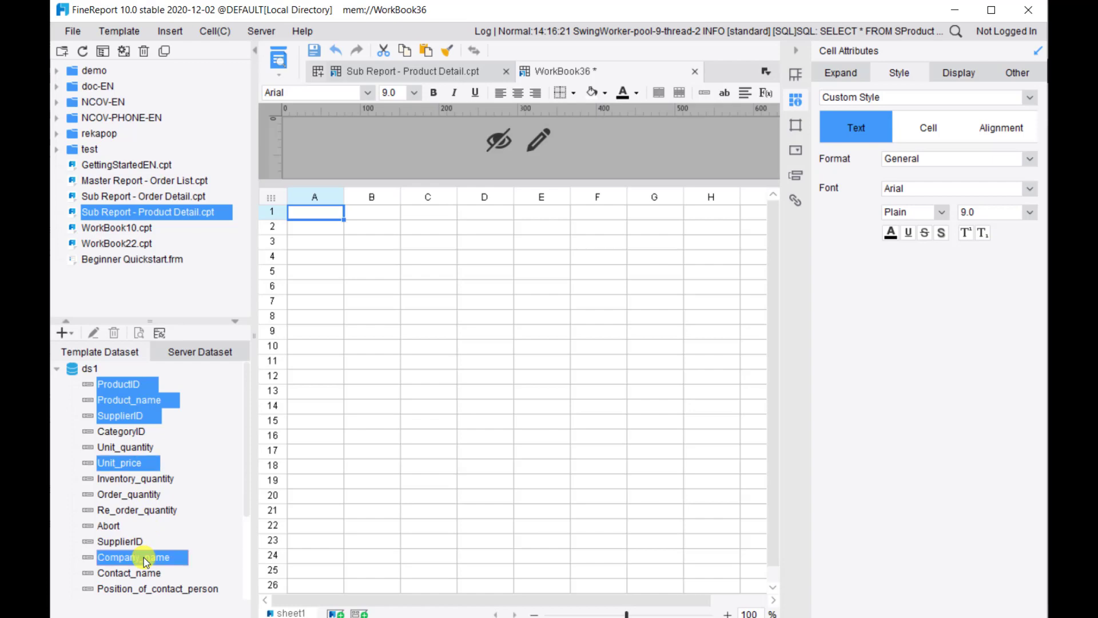
ctrl+click(144, 575)
scroll(143, 572, down, 3)
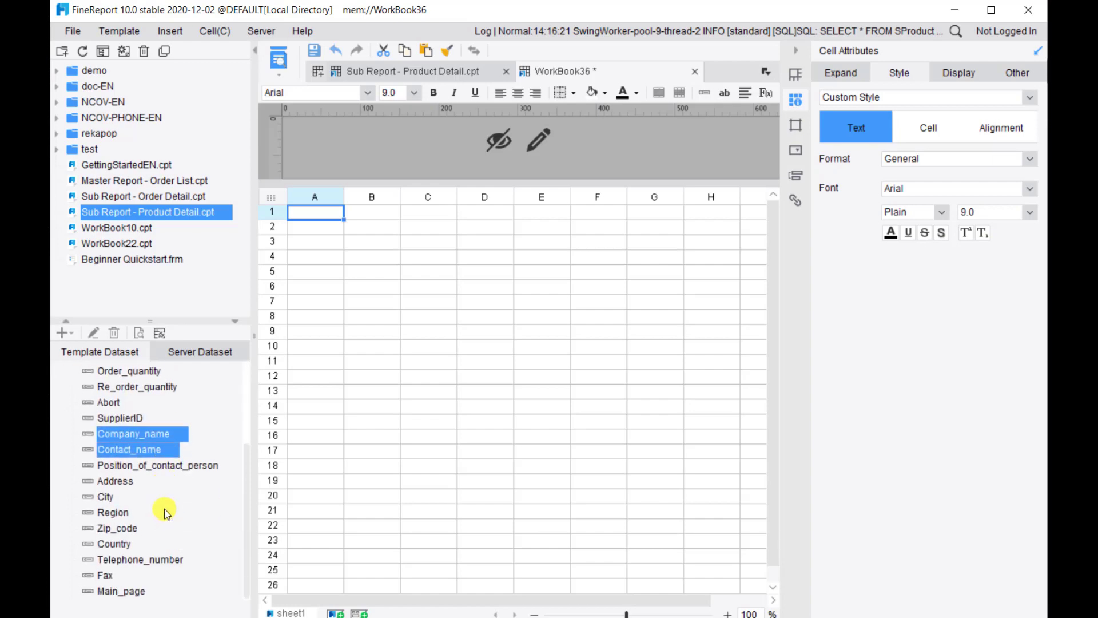
ctrl+click(116, 482)
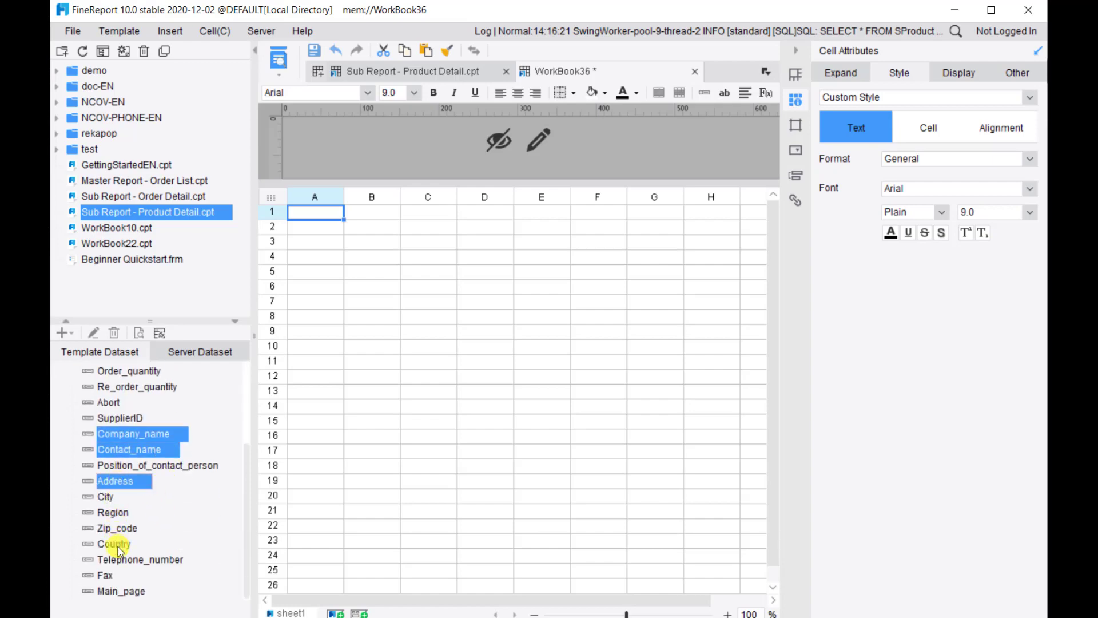
ctrl+click(128, 564)
drag(114, 436, 308, 246)
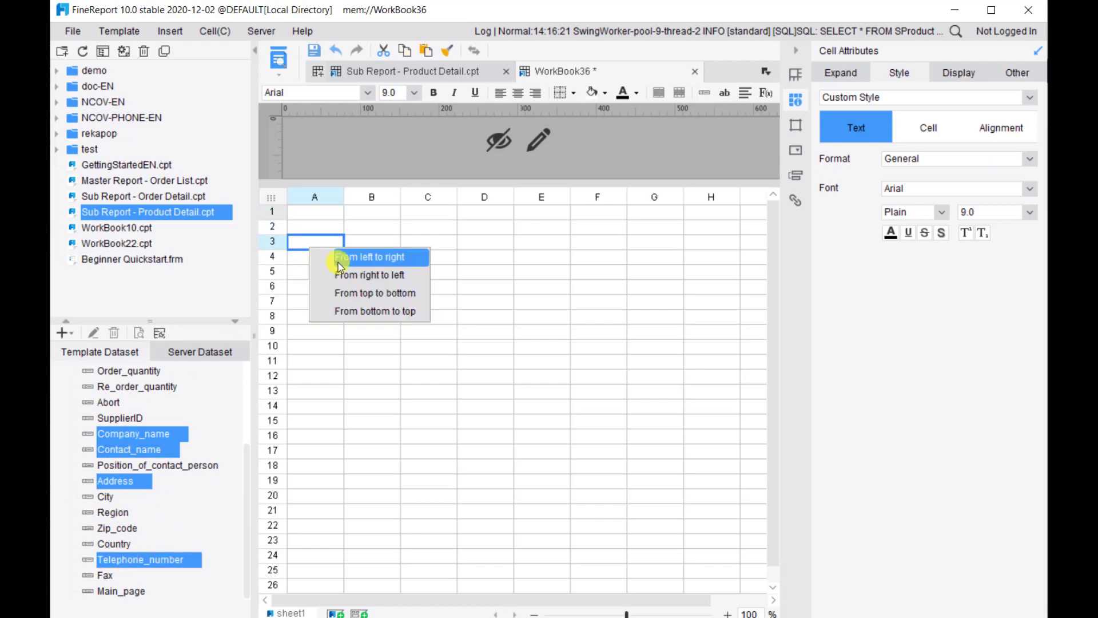
click(344, 252)
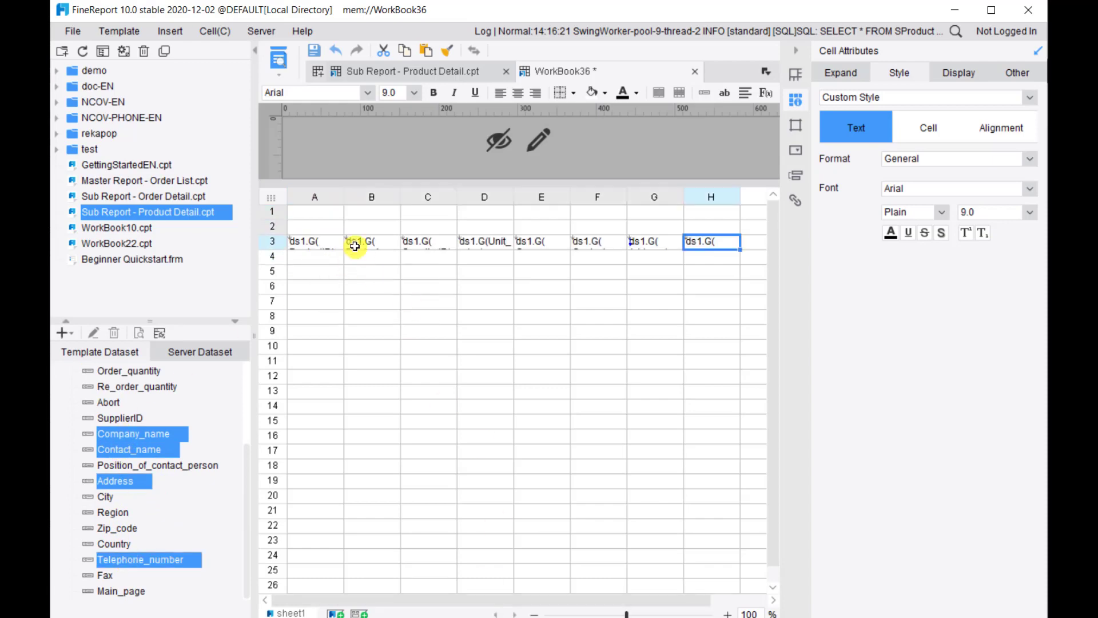
Step: Set the height of rows 2 and 3 to 7 mm
drag(272, 225, 272, 241)
right_click(273, 241)
click(309, 295)
text(7)
click(496, 359)
Step: Enter the headings Product ID, Product, Supplier ID and Unit Cost in cells A2 to D2
click(324, 234)
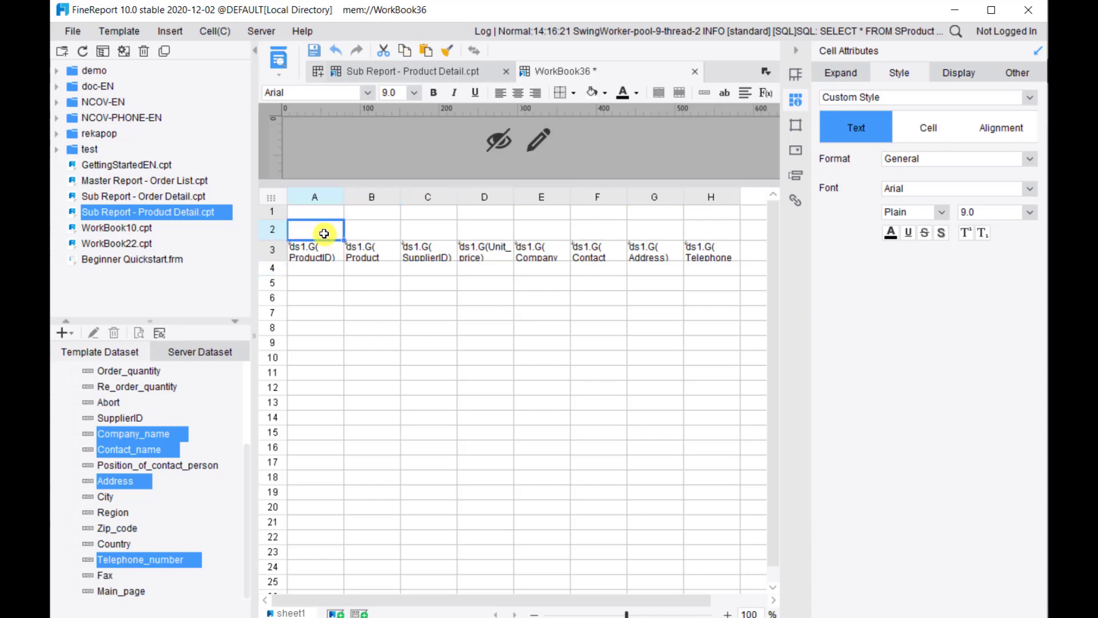
text(ProductID)
key(Tab)
text(Pr)
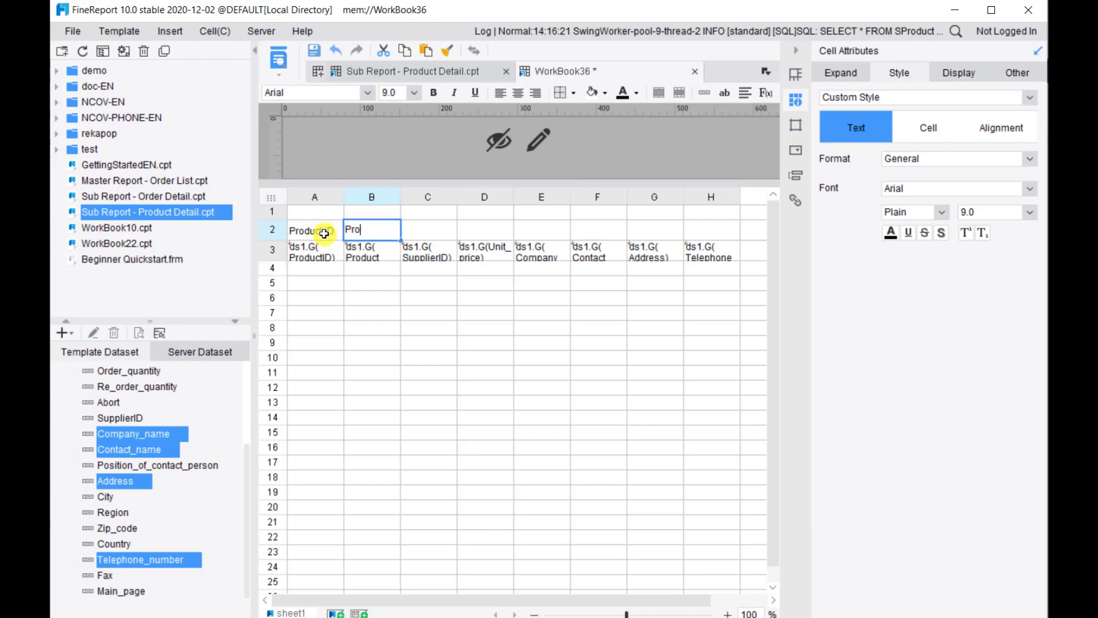
text(oduct)
key(Tab)
text(Supplier ID)
key(Tab)
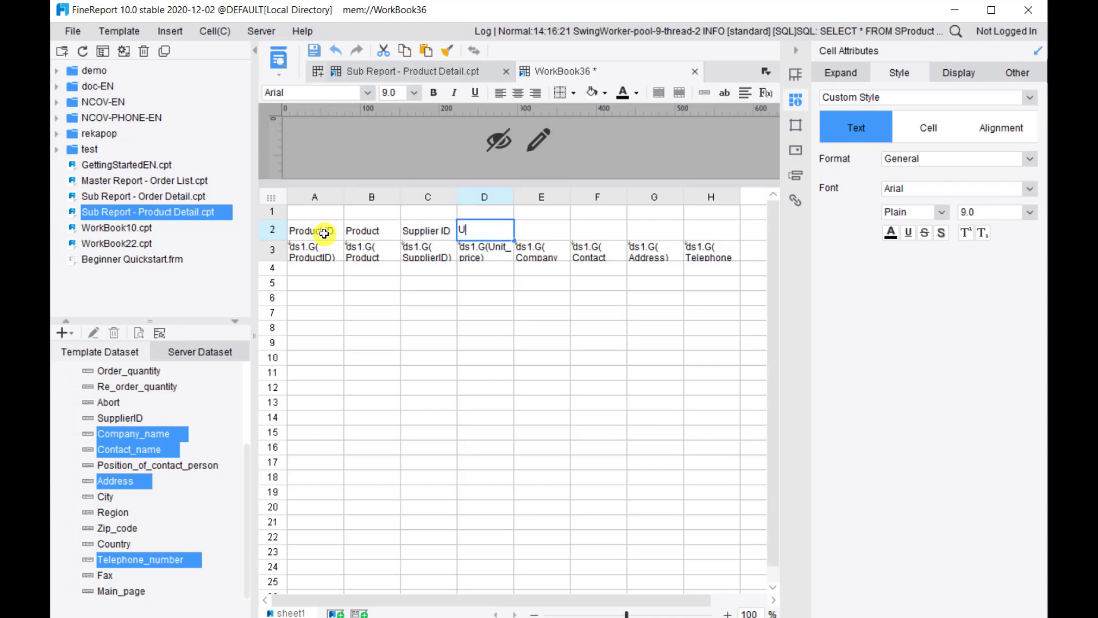
text(Unit Cost)
key(Tab)
Step: Enter the headings Supplier, Contact, Address and Phone in cells E2 to H2
text(S)
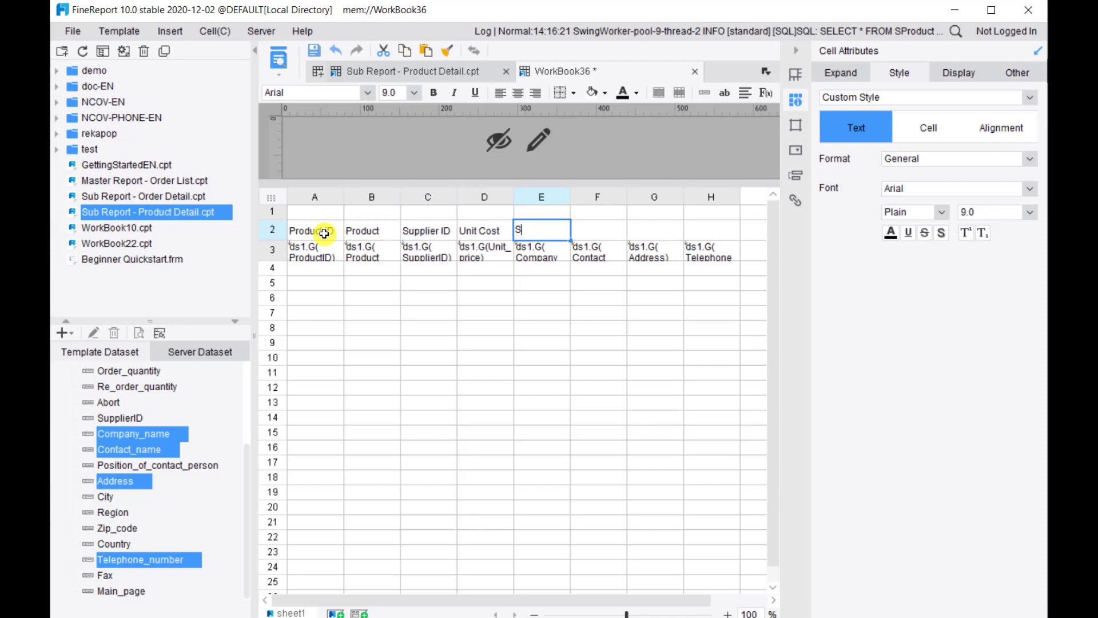
key(Tab)
text(Contact)
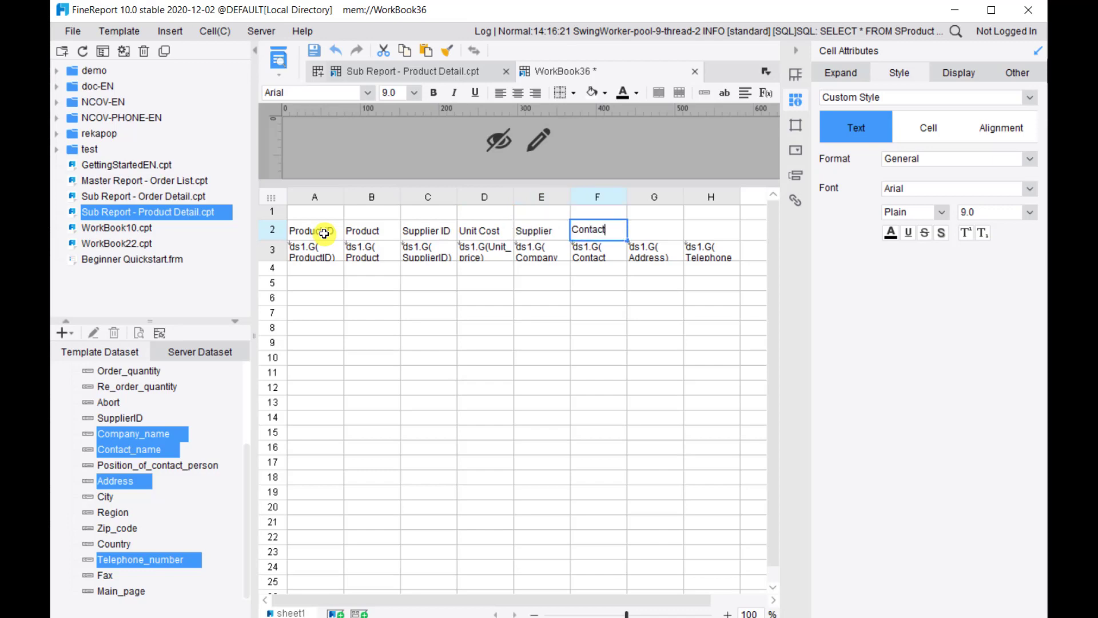
key(Tab)
text(Address)
key(Tab)
text(Phone)
click(321, 211)
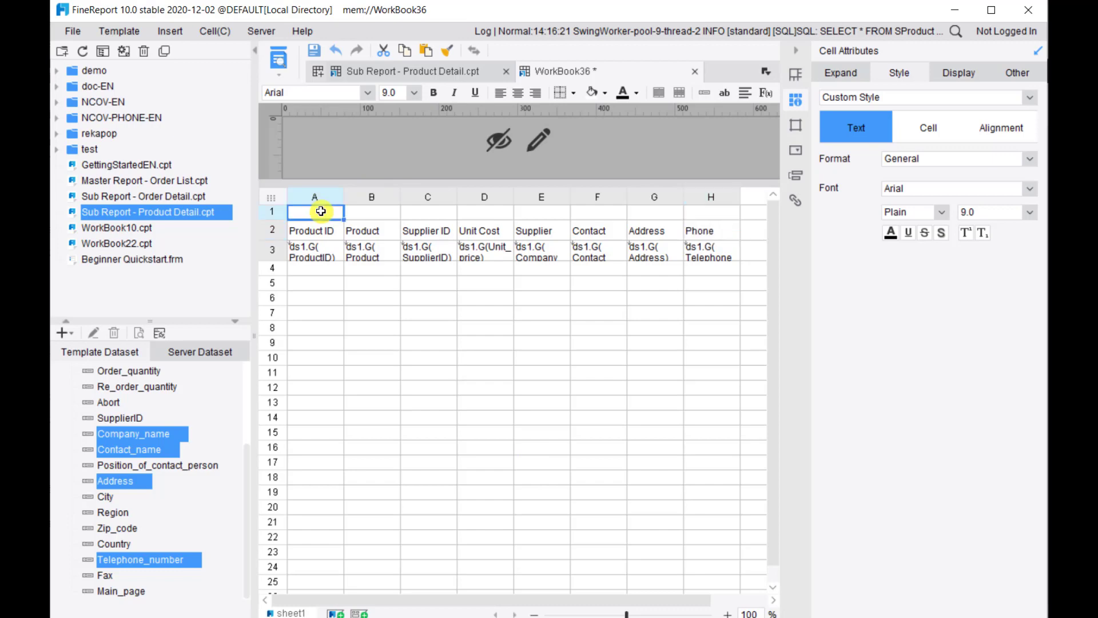
Step: Enter the title "Sub Report - Product Detail" in cell A1 and merge cells A1 to H1
text(Sub r)
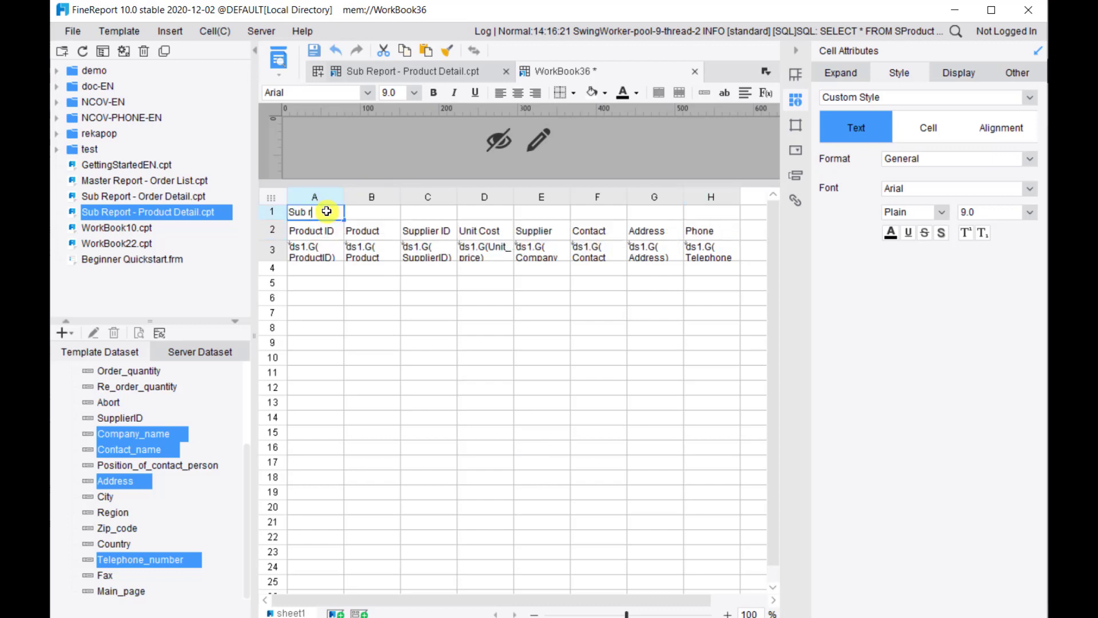
text(eport - Product Detail)
click(397, 303)
drag(334, 230, 709, 225)
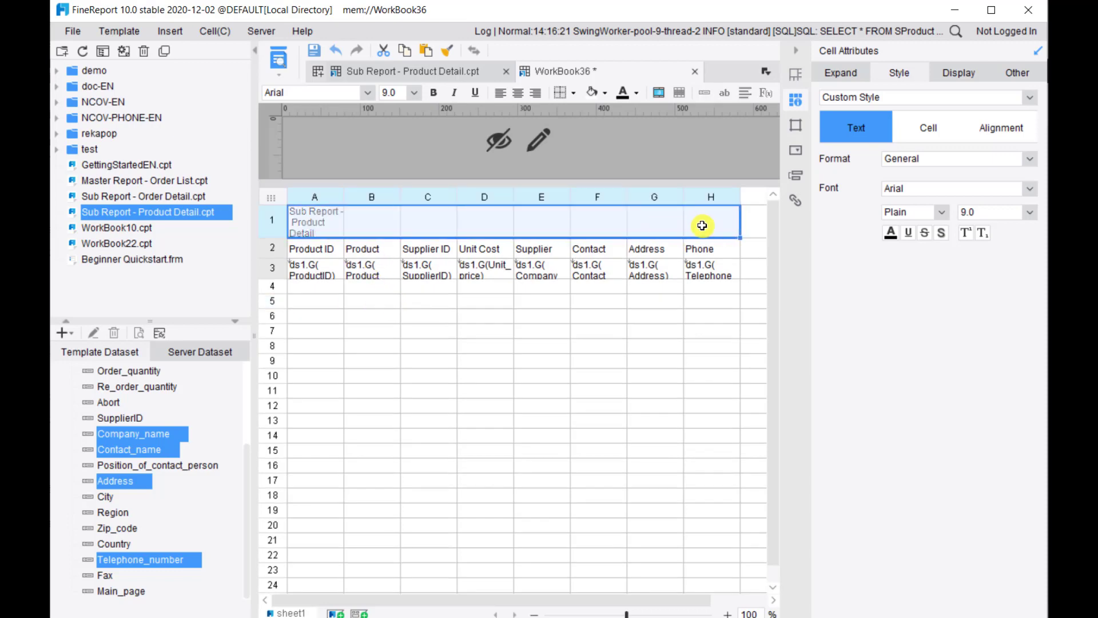
click(658, 92)
Step: Set the title's font size to 12 and adjust the height of row 1
click(413, 92)
click(392, 177)
right_click(272, 221)
click(309, 267)
click(496, 359)
Step: Make the column headings in cells A2 to H2 bold
drag(337, 249, 709, 248)
click(436, 93)
Step: Give the title cell a dark blue background and white text
click(410, 220)
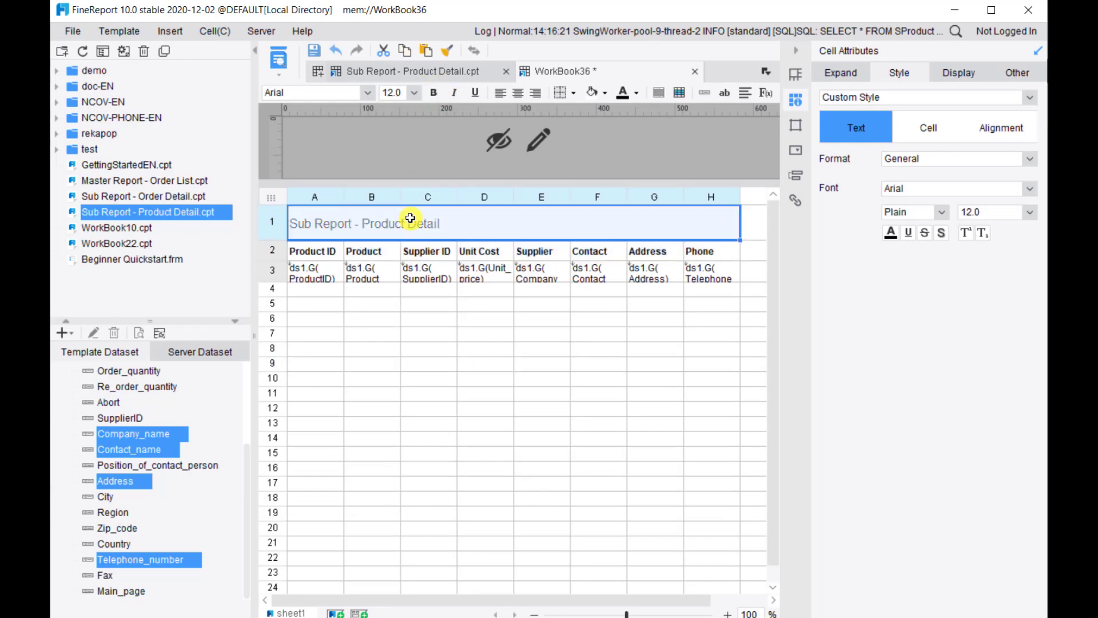
click(604, 93)
click(649, 130)
click(636, 93)
click(718, 183)
Step: Fill the heading cells A2 to H2 with light blue
drag(318, 248, 713, 251)
click(605, 93)
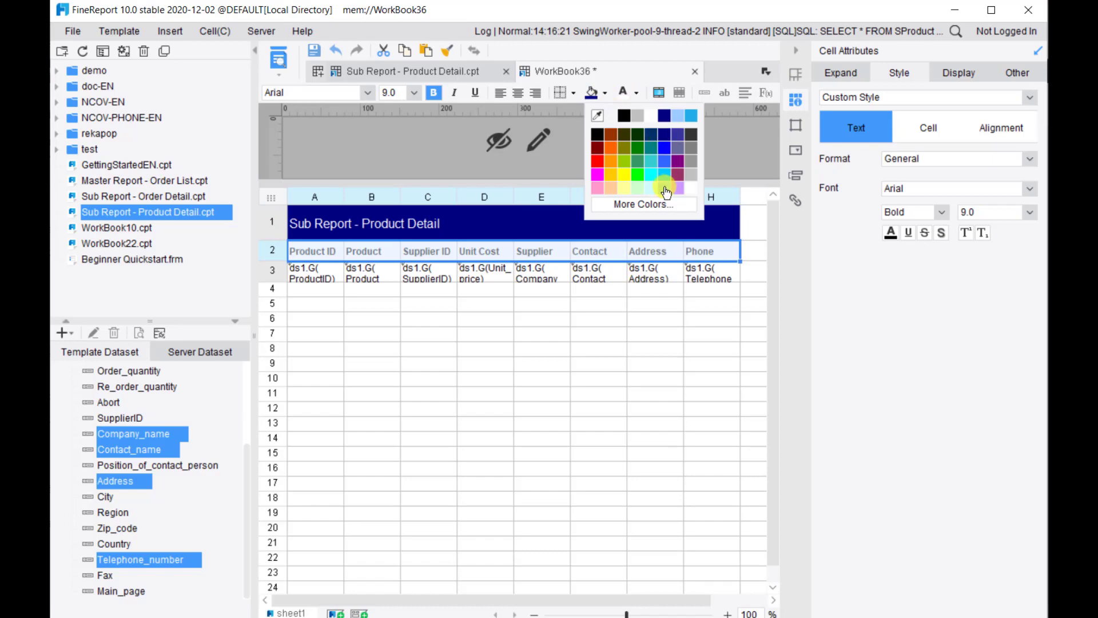
click(664, 188)
Step: Apply thin grey outer and inner borders to cells A1 to H3
drag(319, 219, 491, 280)
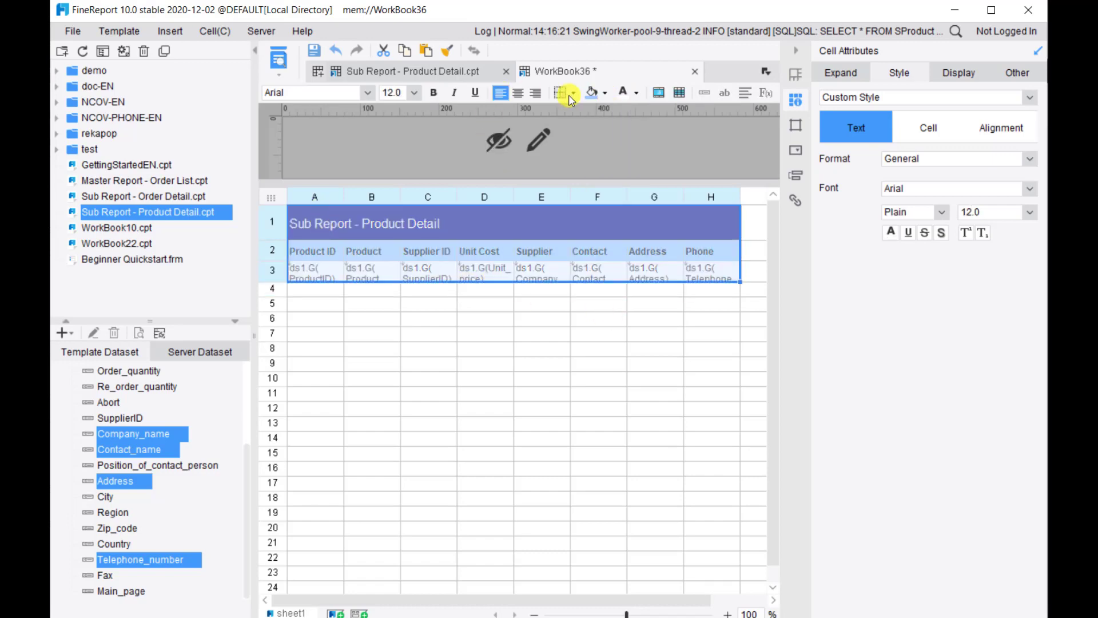
click(574, 93)
click(595, 169)
click(433, 207)
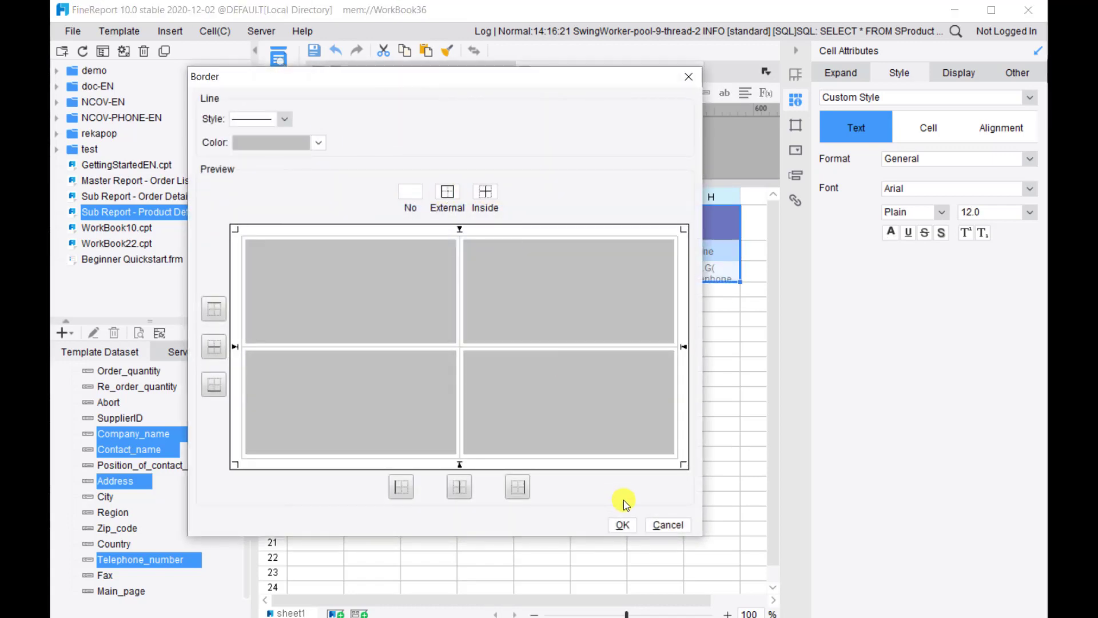
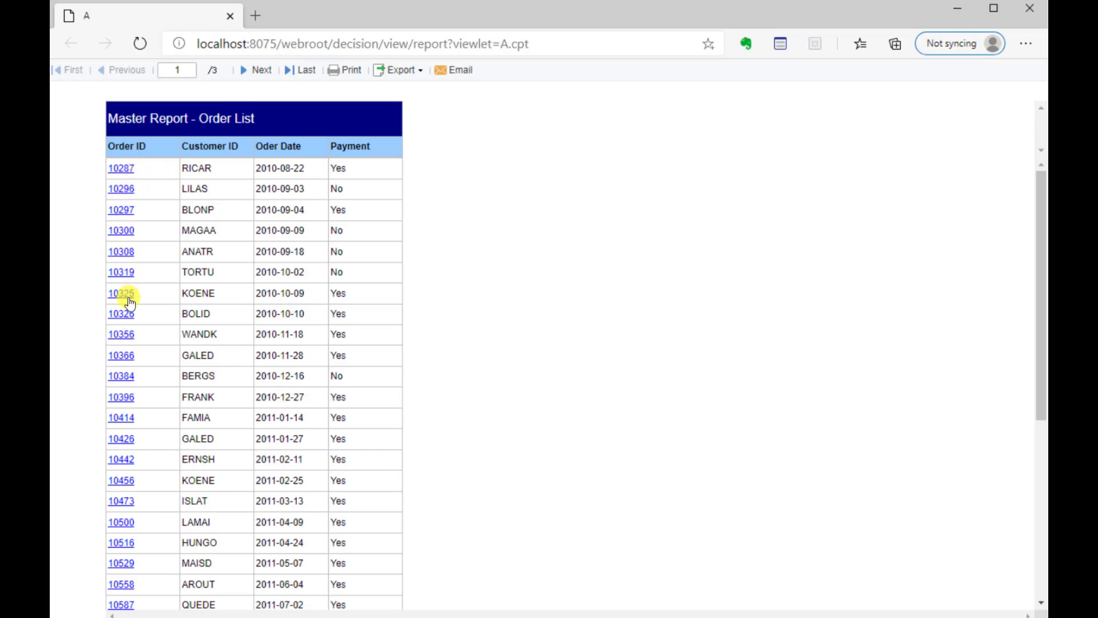
Step: Open the order dated 2010-11-28 from the master report preview and examine how the GET transfer mode passes the parameter in the web address
click(125, 360)
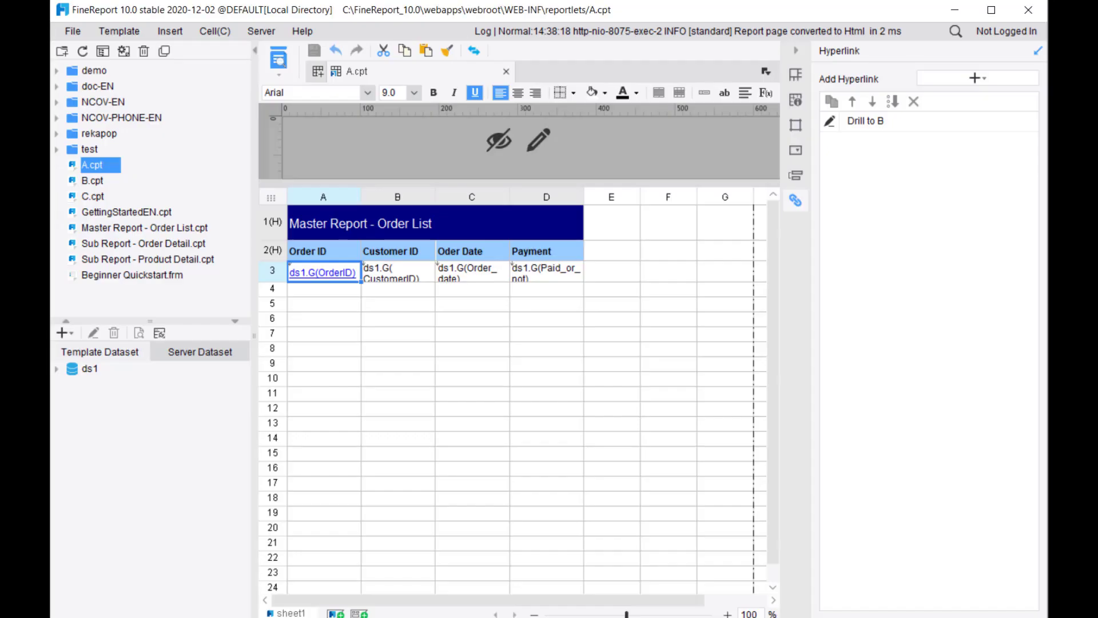
click(830, 121)
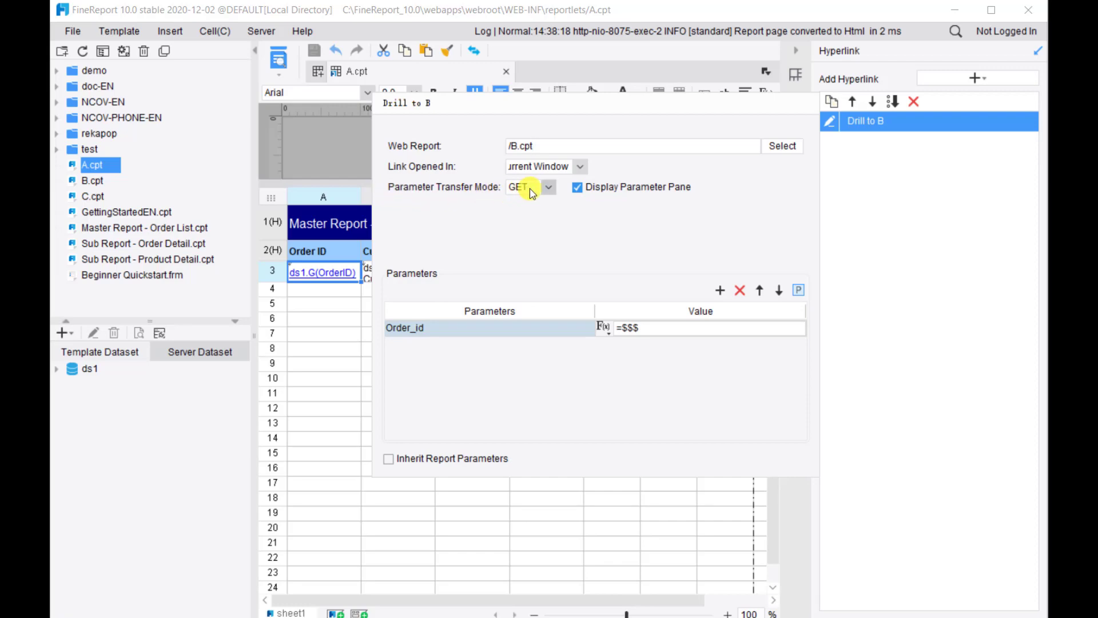
click(548, 187)
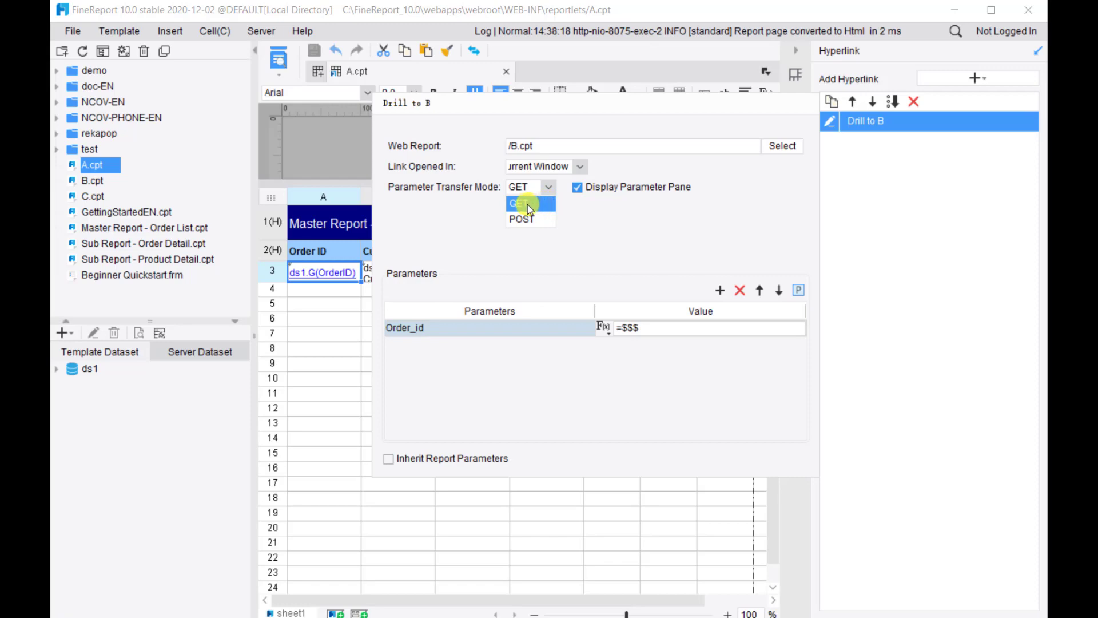
click(591, 209)
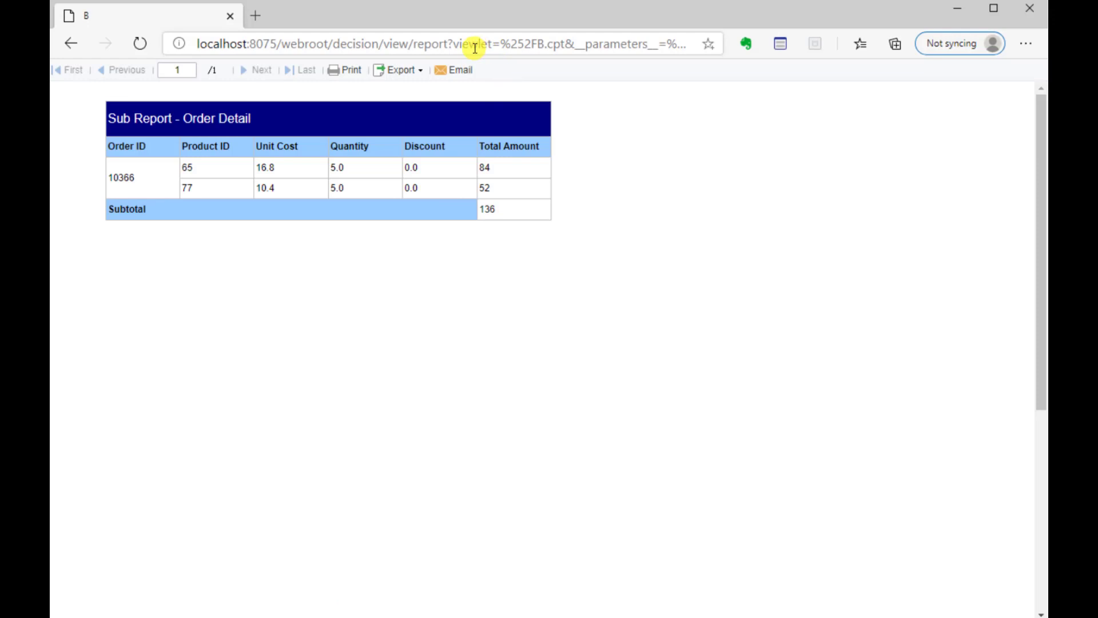
drag(470, 48, 713, 59)
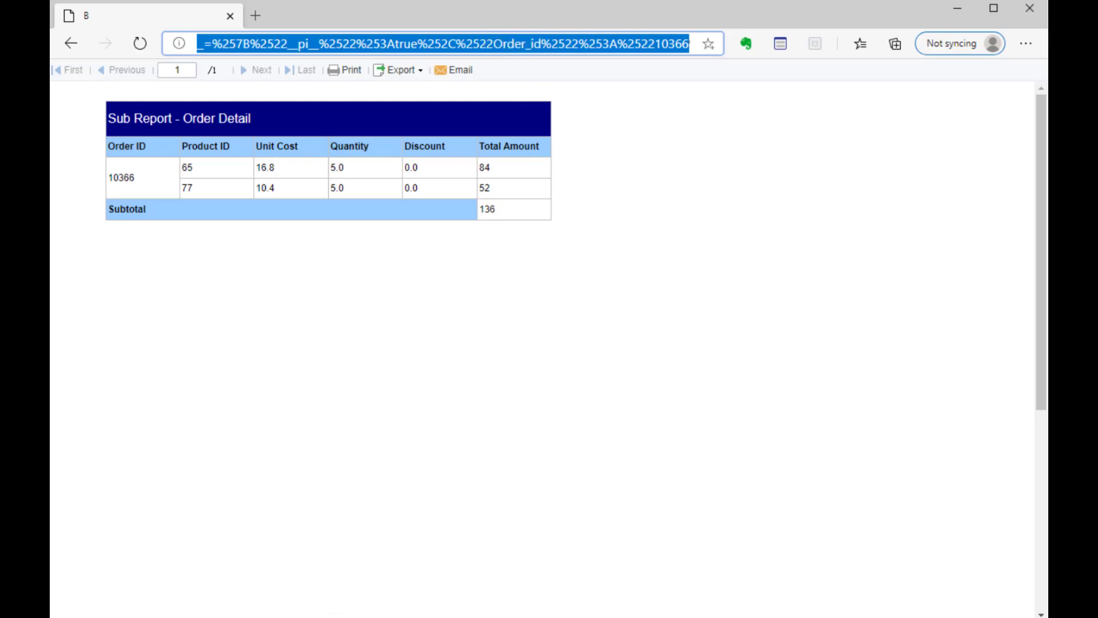
Step: Switch back to FineReport and set the parameter transfer mode of the Drill to B hyperlink to POST
key(alt+Tab)
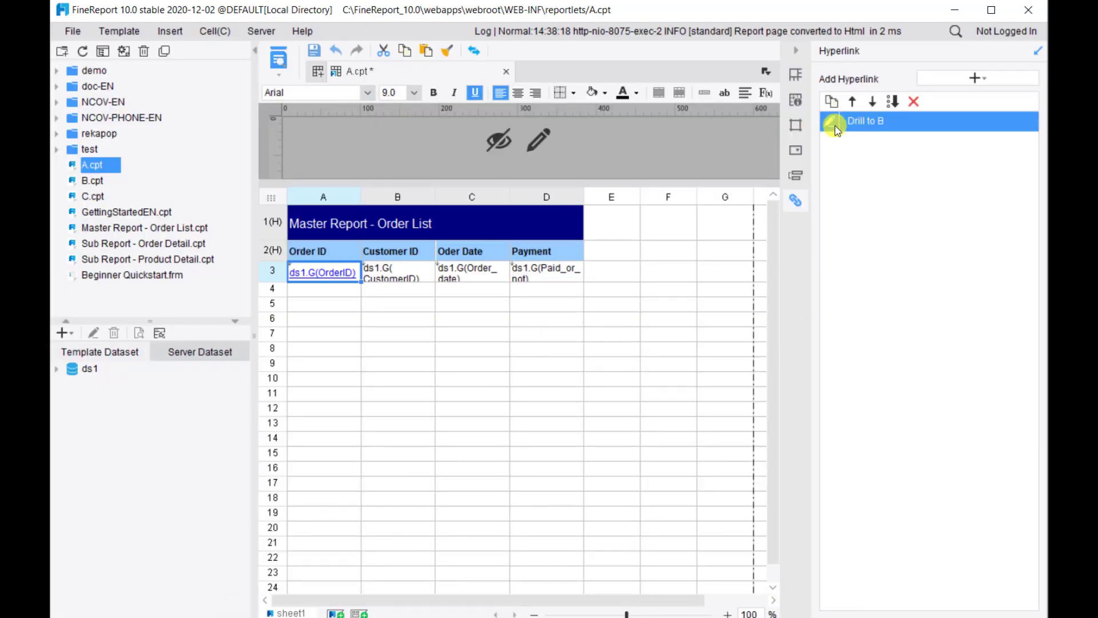
click(832, 124)
click(548, 187)
click(524, 220)
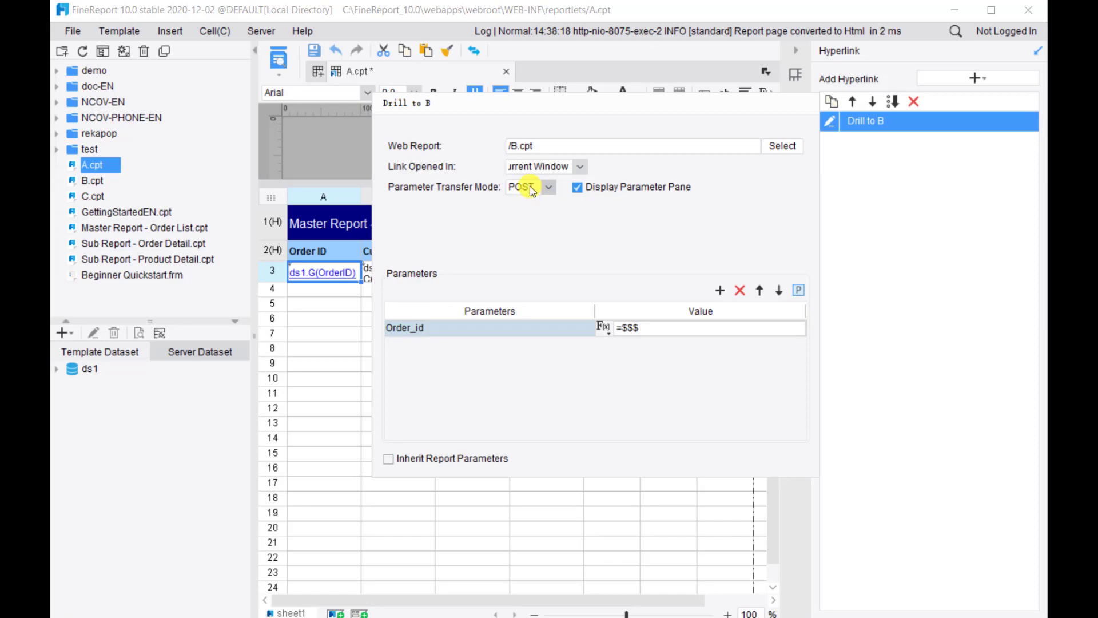
click(879, 212)
Step: Preview the master report in the browser and drill into the order dated 2010-11-28
click(293, 60)
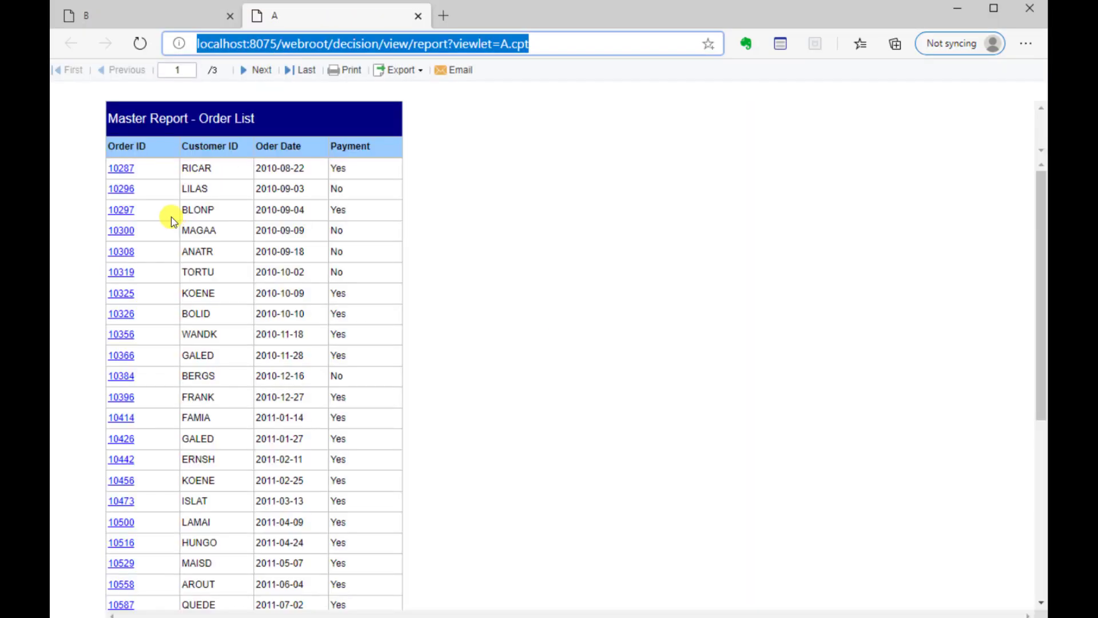
click(128, 356)
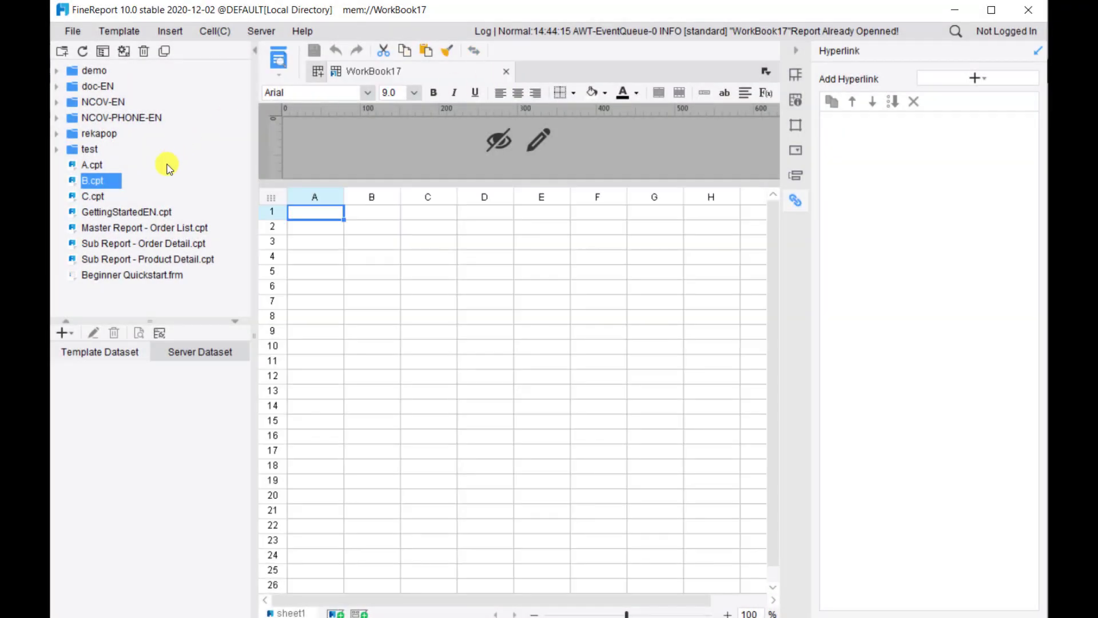
Step: Open B.cpt and add a web report hyperlink to the ProductID data cell B3
click(297, 227)
double_click(102, 181)
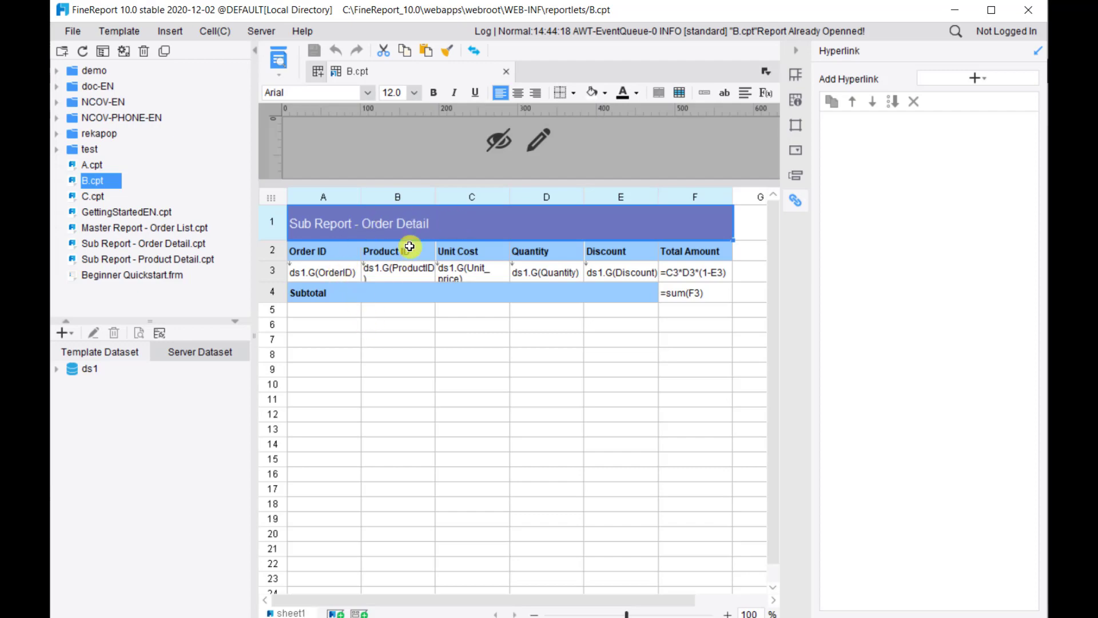
click(403, 270)
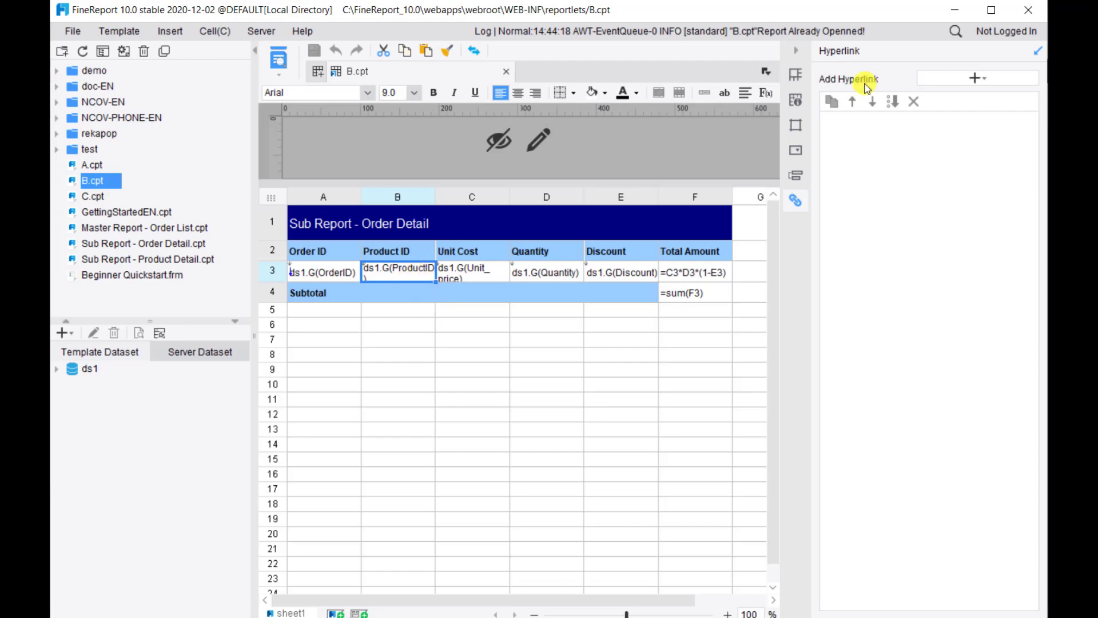
click(975, 77)
click(973, 95)
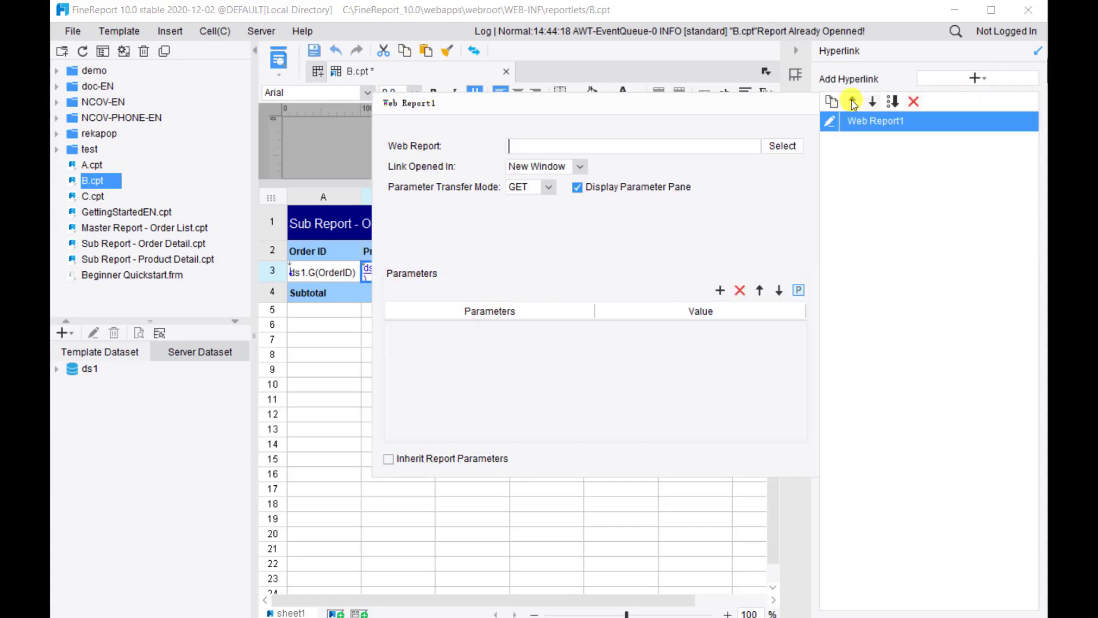
Step: Point the hyperlink to C.cpt and have it open in the current window
click(782, 145)
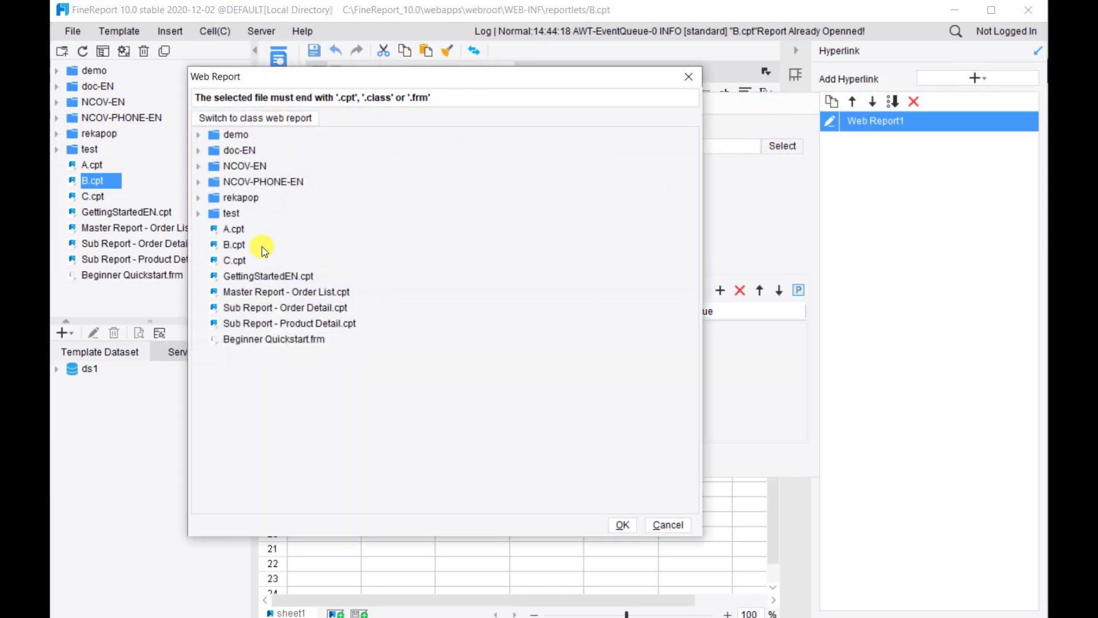
click(234, 261)
click(622, 525)
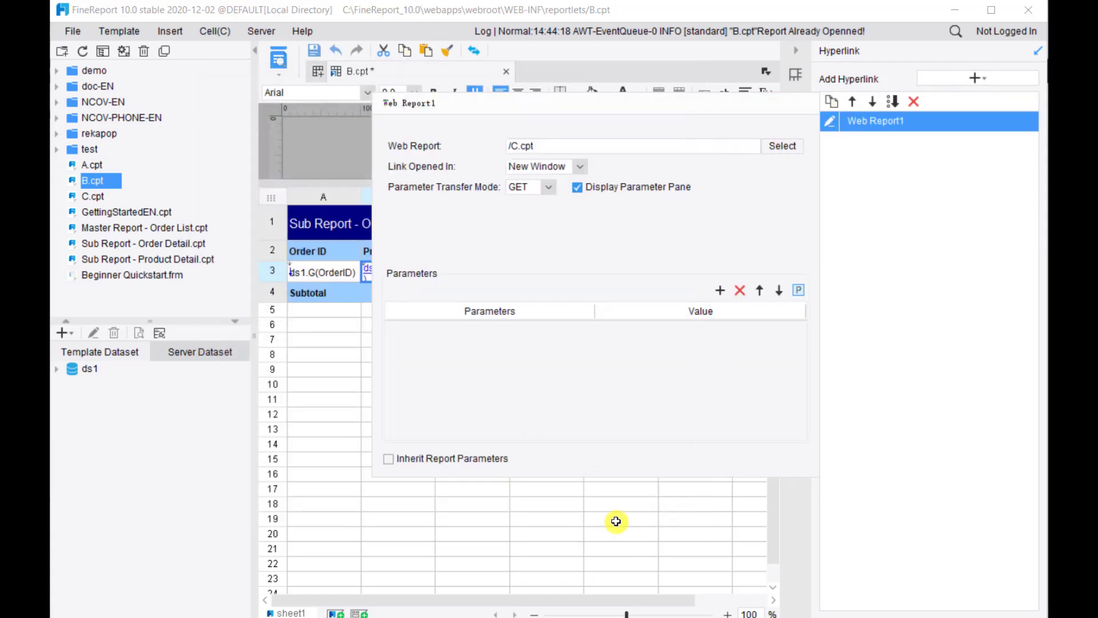
click(561, 167)
click(545, 222)
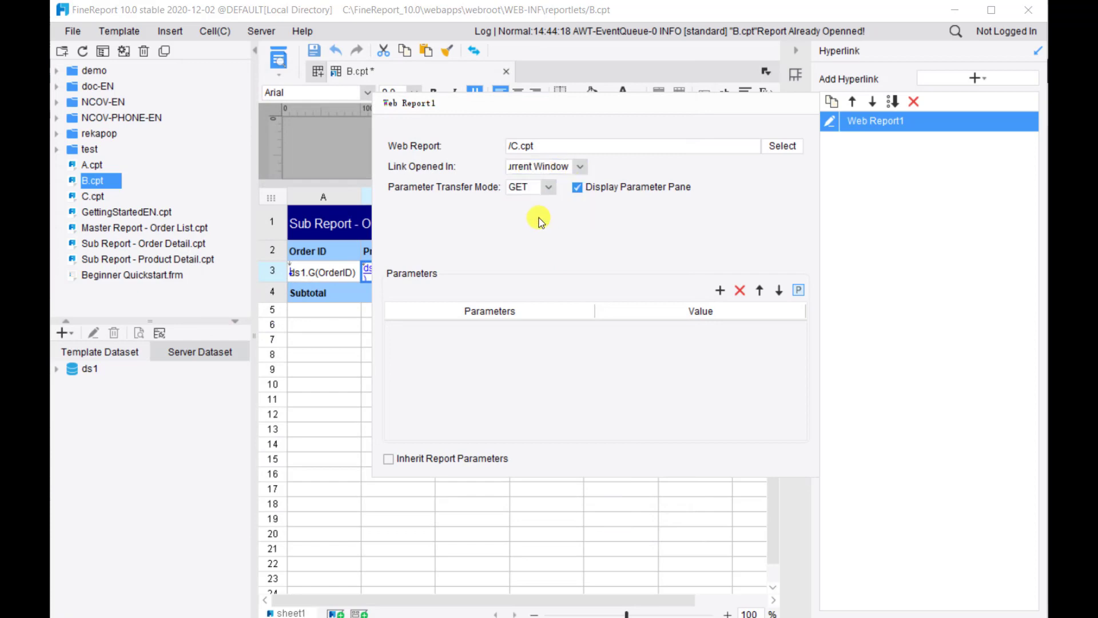
Step: Add the hyperlink parameter Order_id with the formula value $Order_id
click(721, 290)
double_click(508, 328)
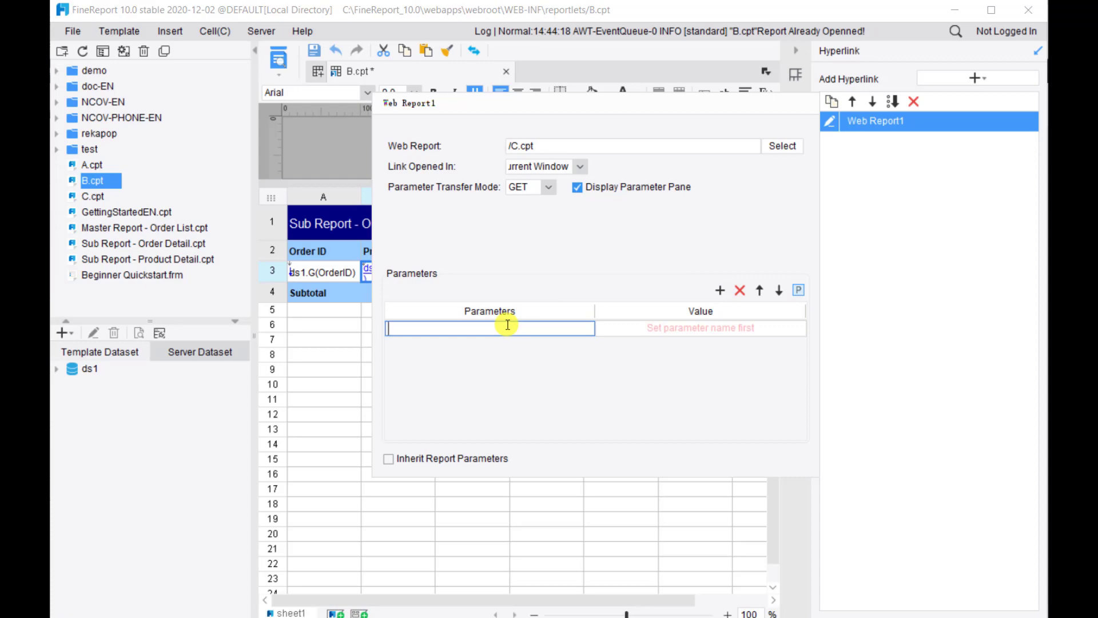
text(Order_id)
click(598, 327)
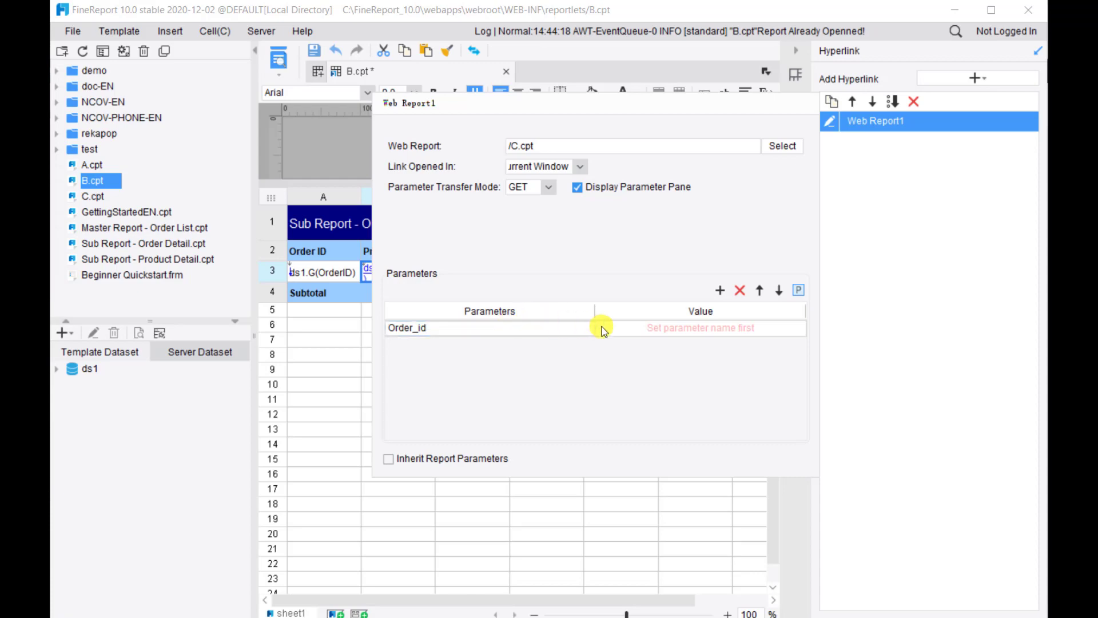
click(602, 329)
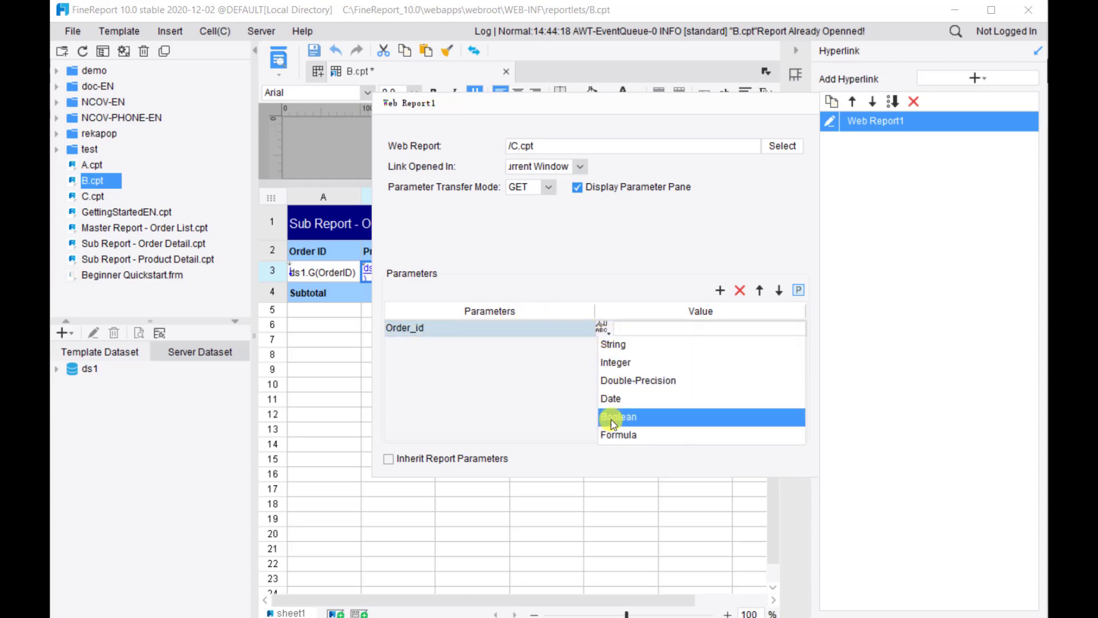
click(612, 430)
drag(299, 77, 384, 93)
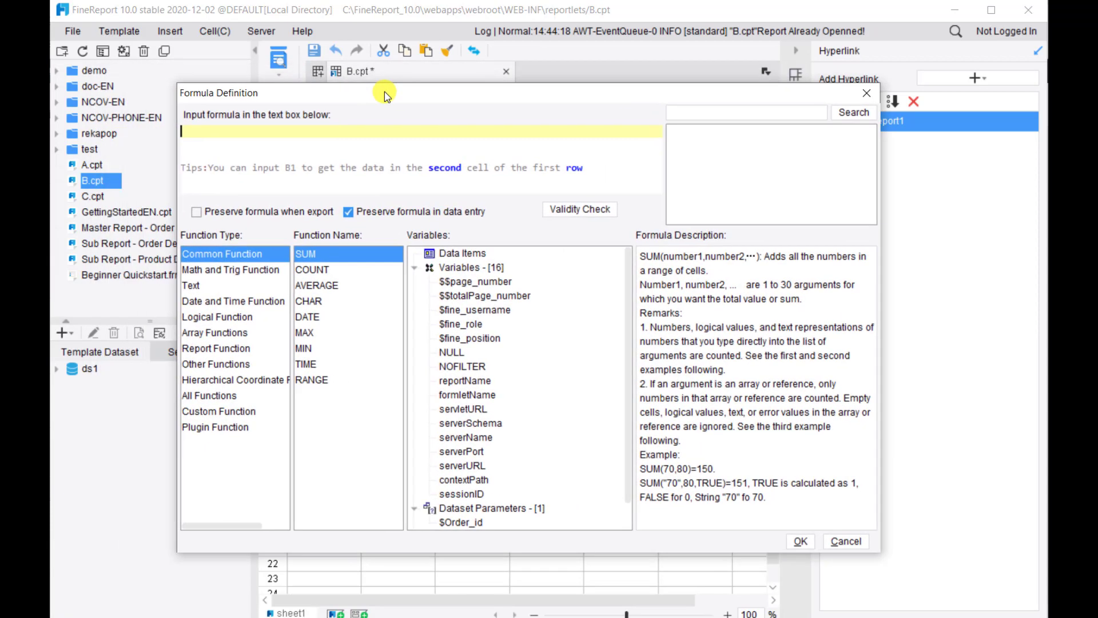
text($)
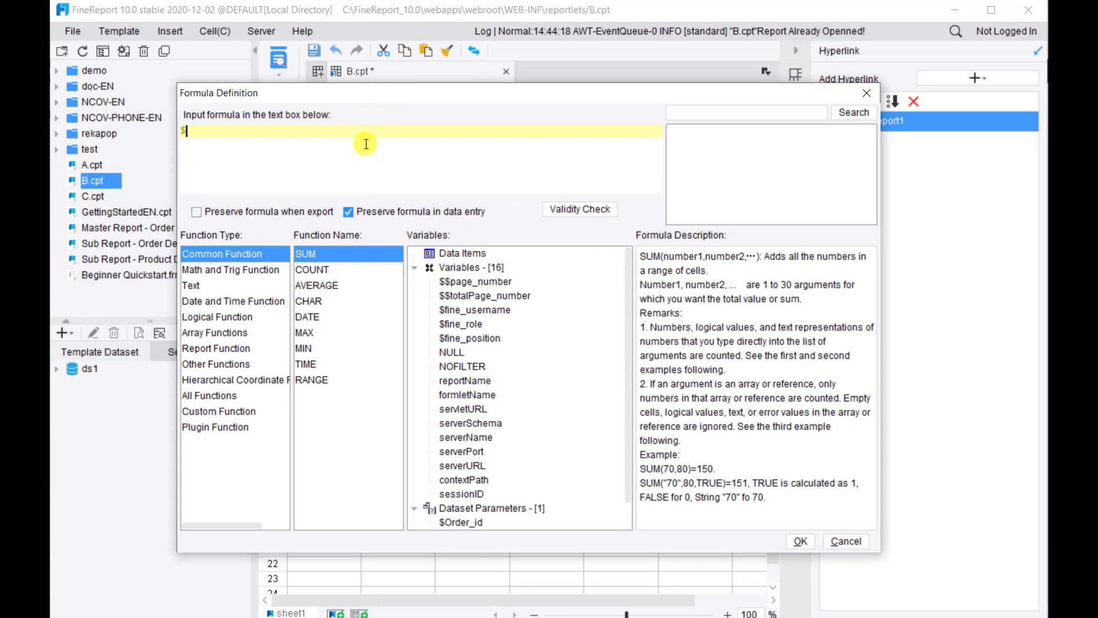
text(O)
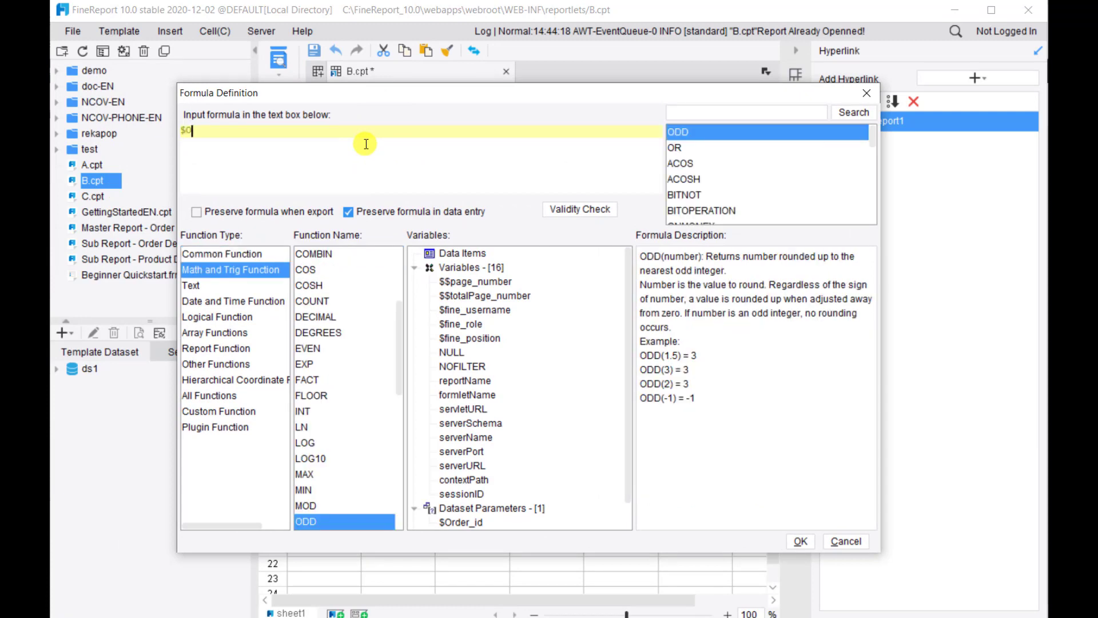
text(rder_id)
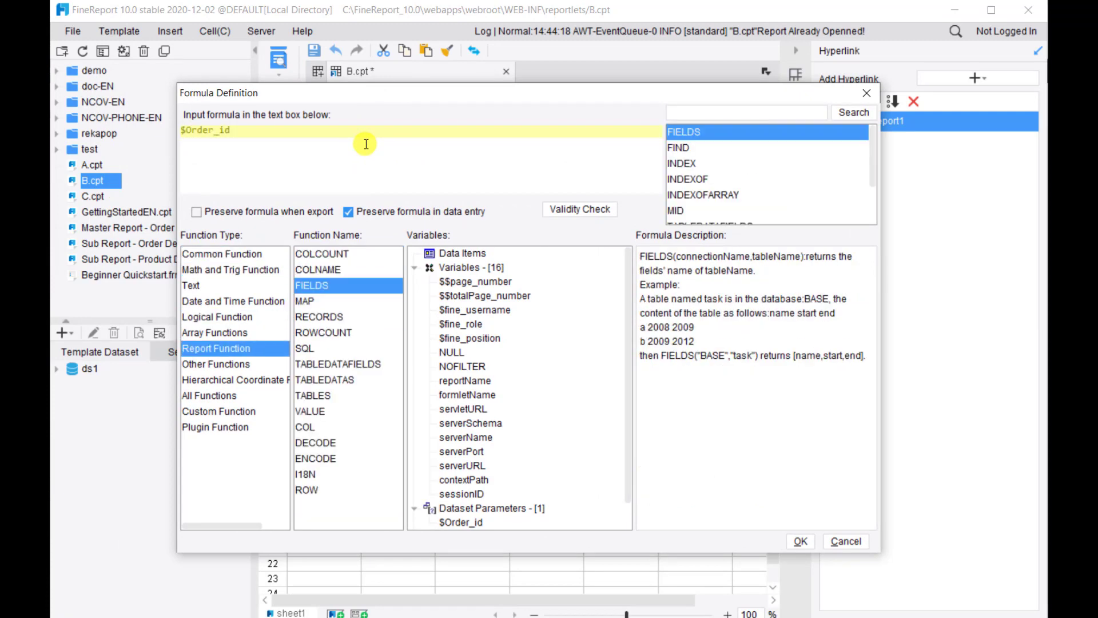
drag(230, 131, 214, 133)
click(214, 132)
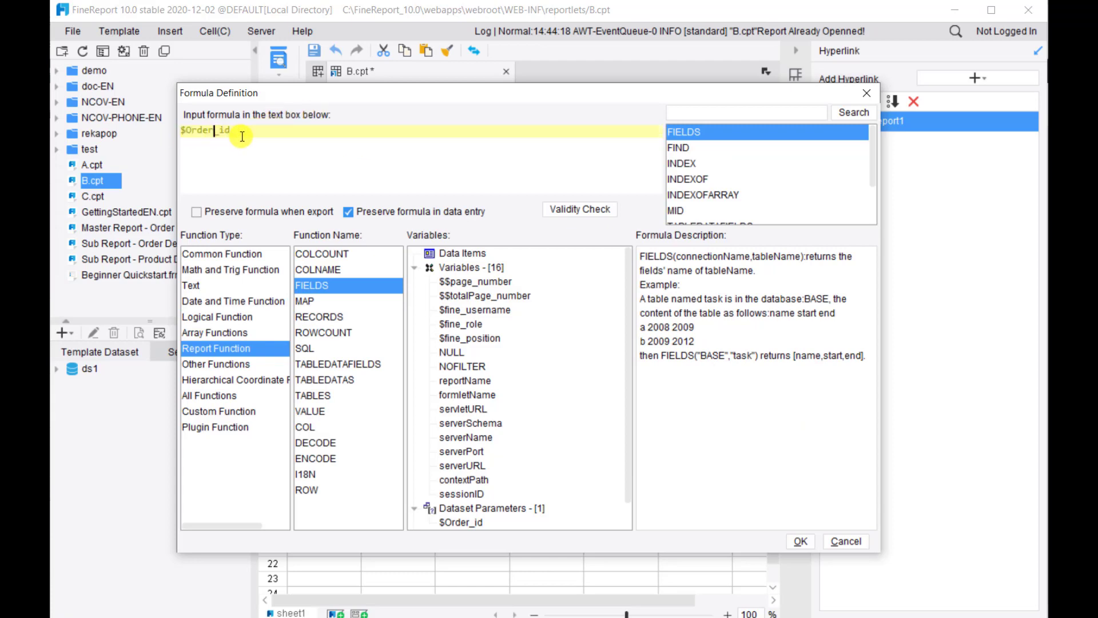
click(794, 543)
Step: Add a second hyperlink parameter Product_id with the formula value $$$
click(720, 290)
double_click(444, 342)
text(Produ)
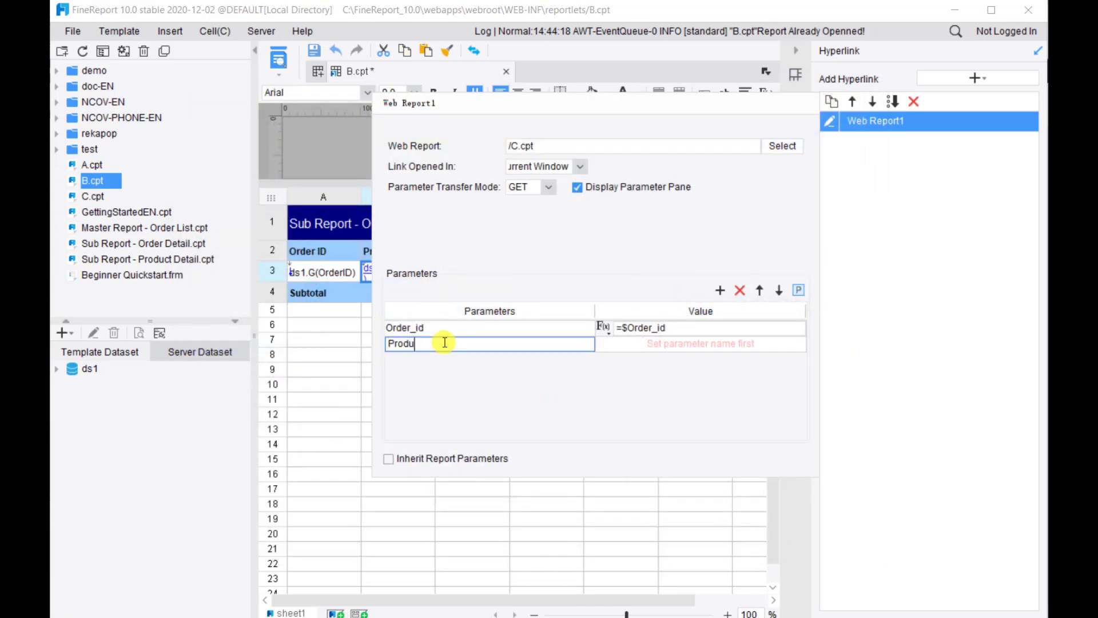
text(ct_id)
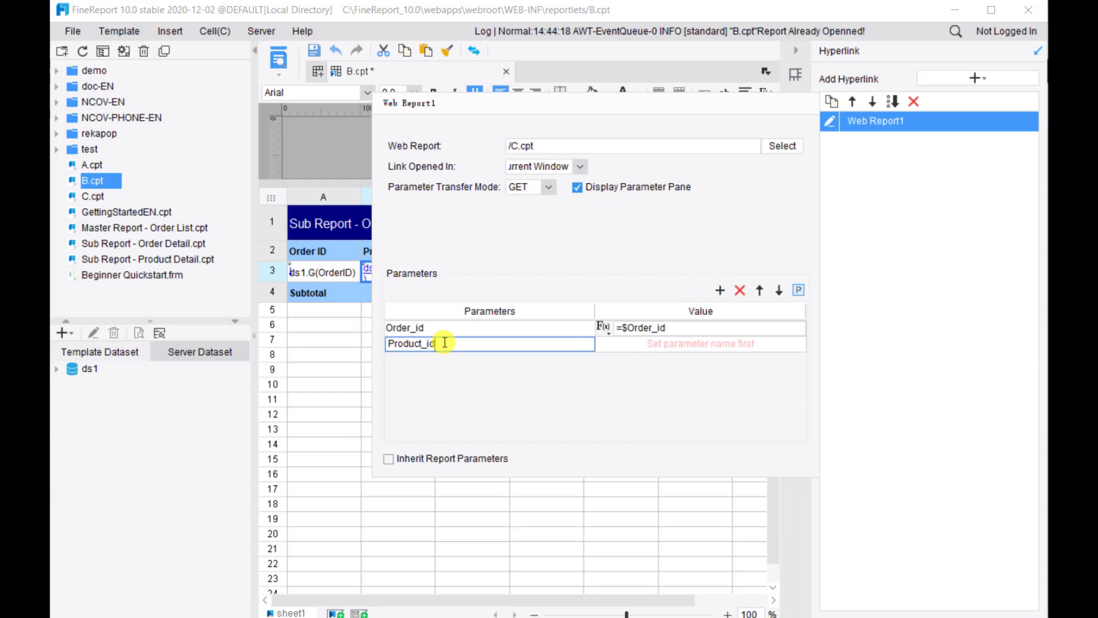
click(604, 344)
click(623, 451)
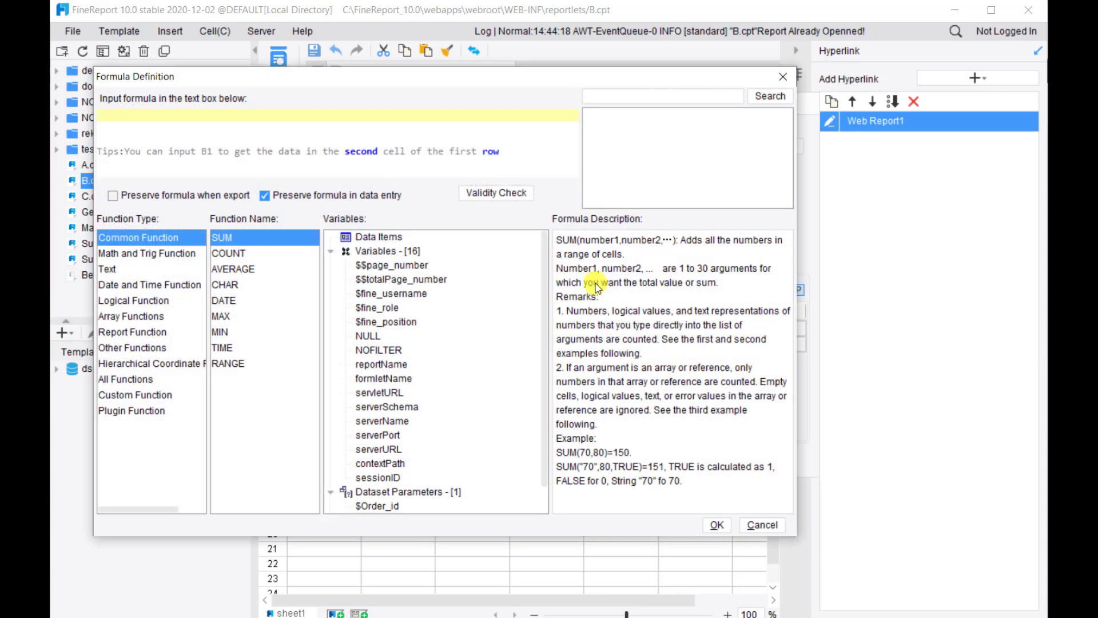
text($$$)
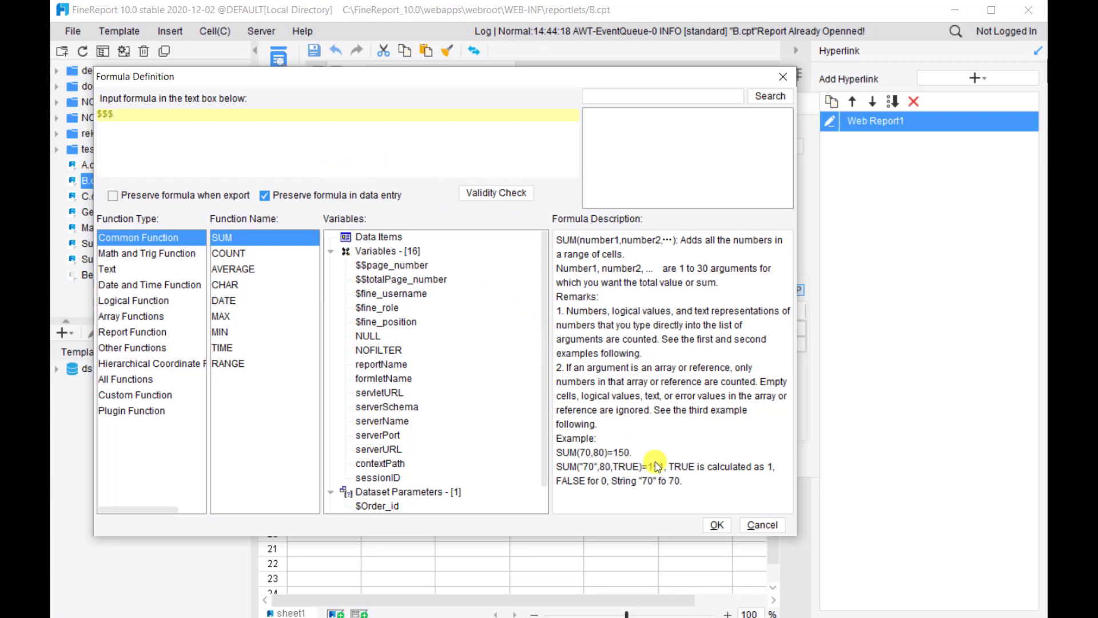
click(717, 524)
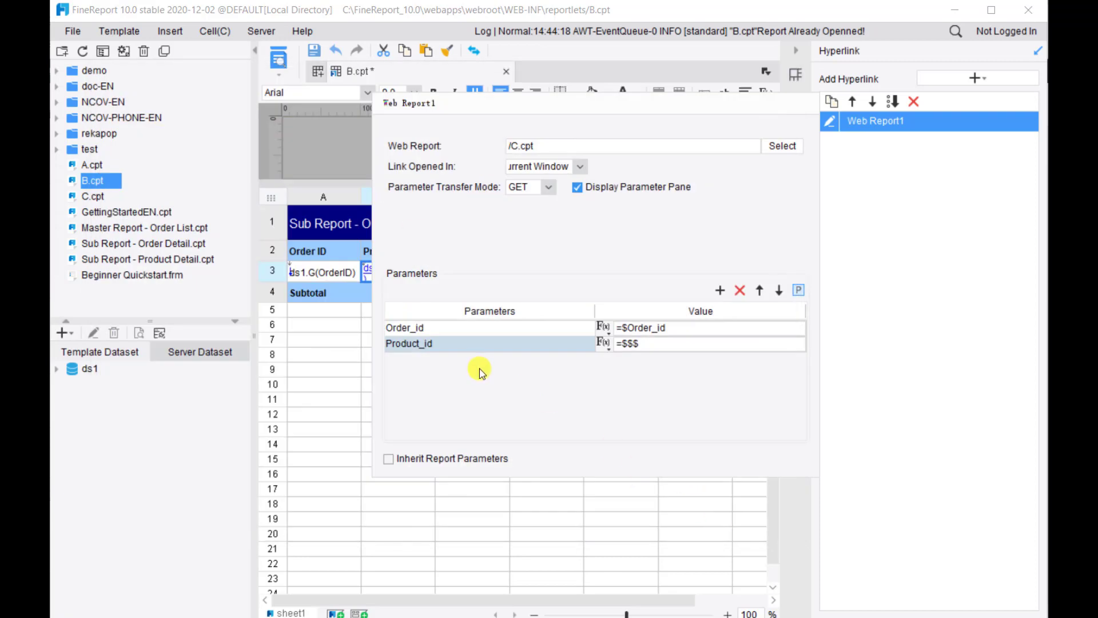
Step: Close the parameter settings and rename the web report hyperlink as Drill to C
click(941, 237)
double_click(867, 121)
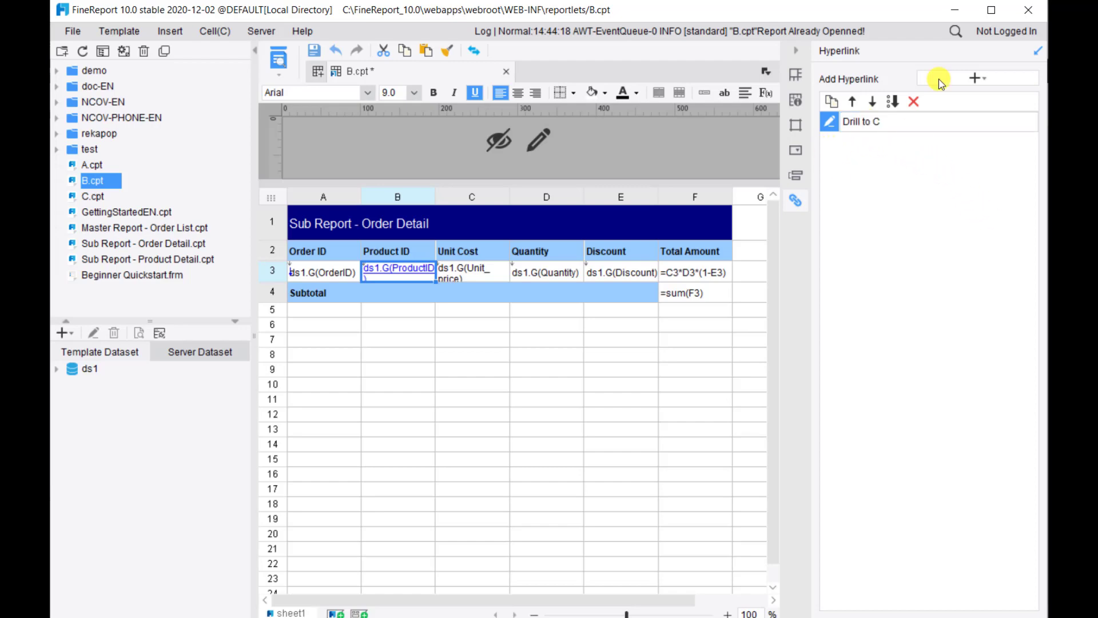
click(893, 176)
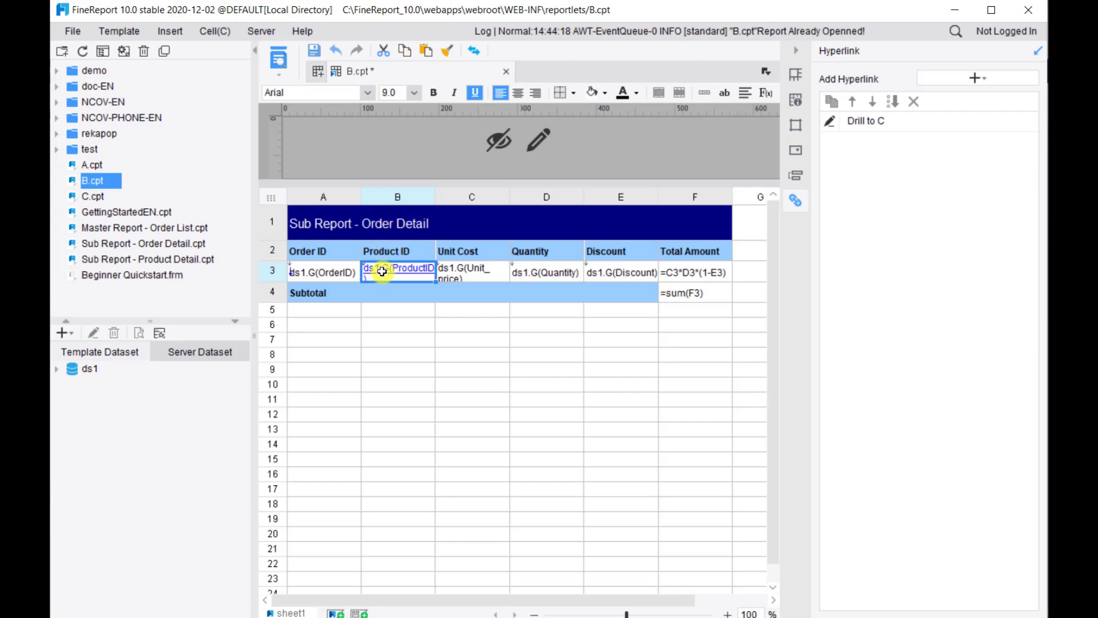
Step: Enter the text Back in cell F5, below the subtotal formula of the order detail report
click(641, 312)
click(701, 314)
text(Back)
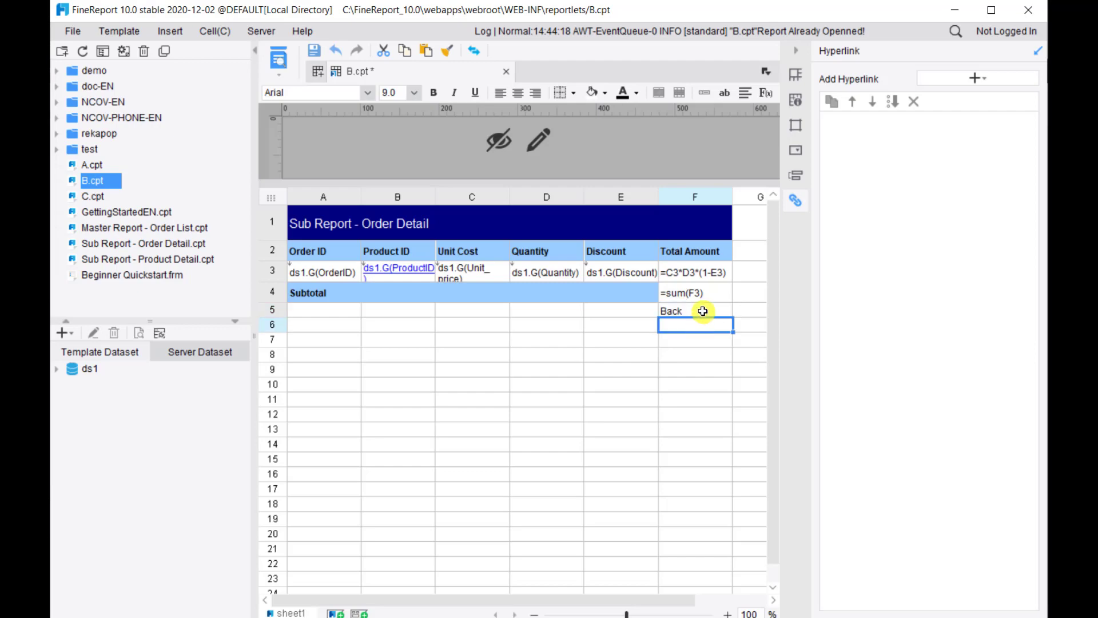
Step: Add a web report hyperlink to the Back cell F5 that opens A.cpt in the current window
click(701, 311)
click(941, 78)
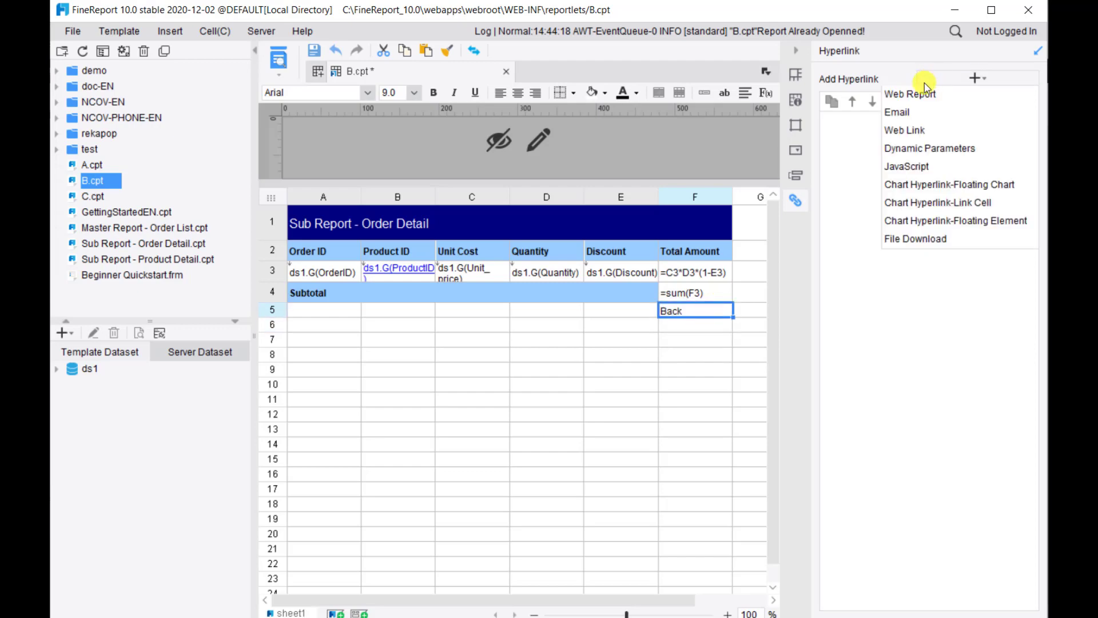
click(931, 96)
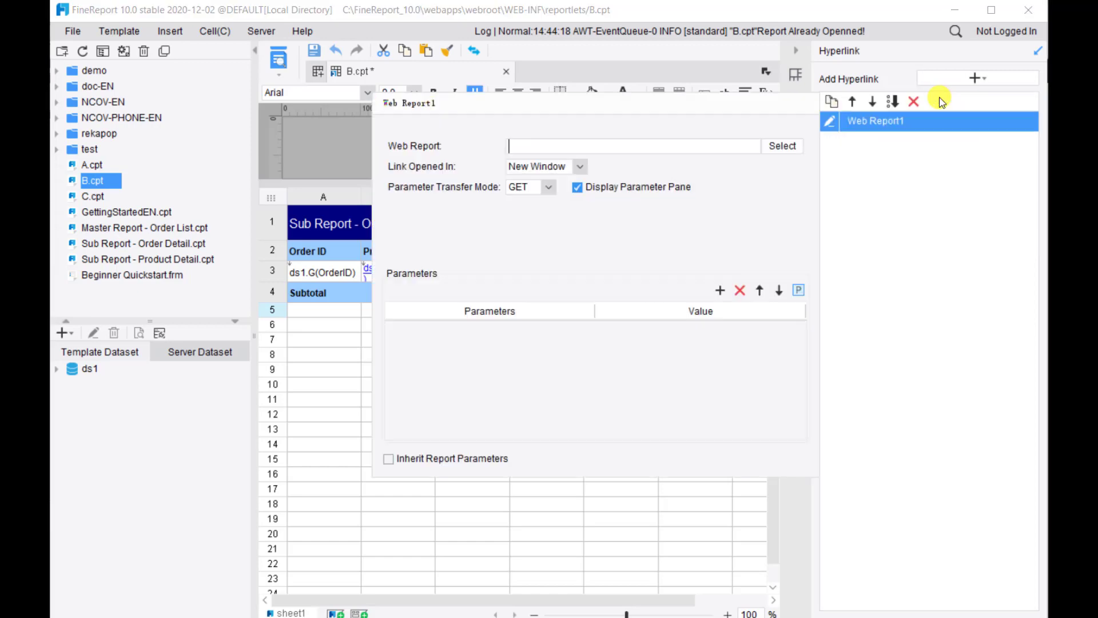
click(774, 146)
click(234, 229)
click(622, 524)
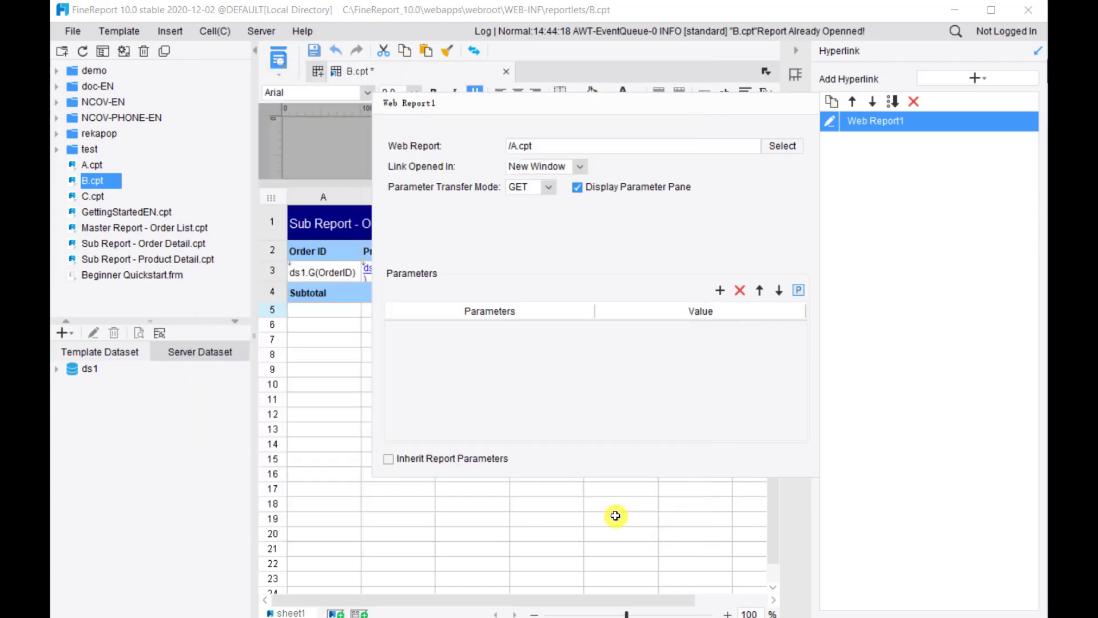
click(580, 166)
click(548, 216)
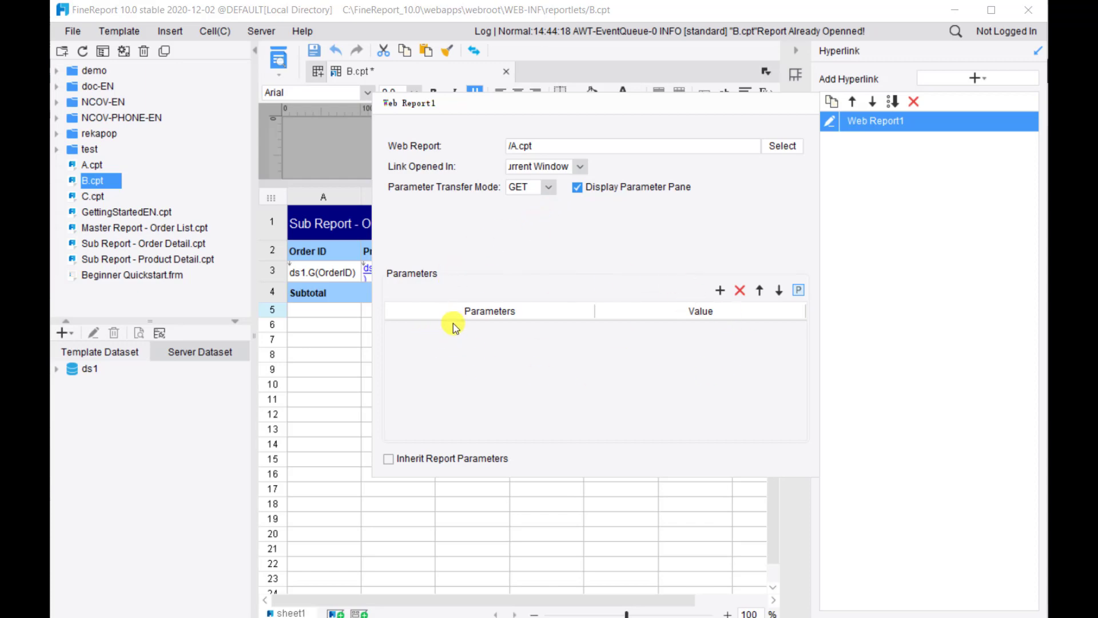
click(907, 245)
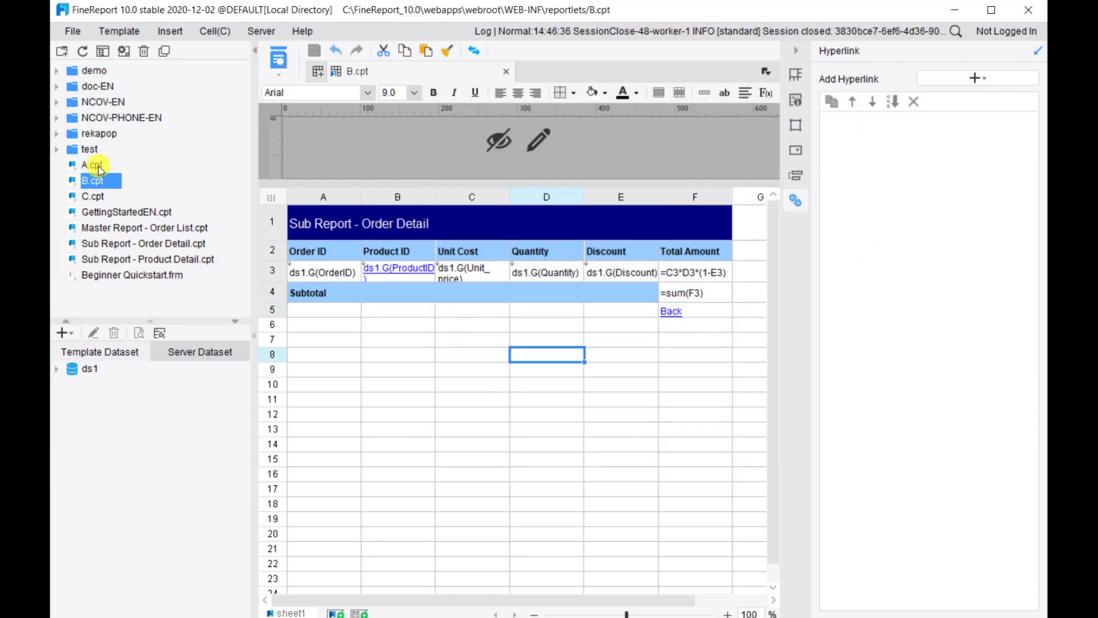
Step: Open A.cpt, preview it in the browser, and drill from an order ID into its order detail
double_click(96, 167)
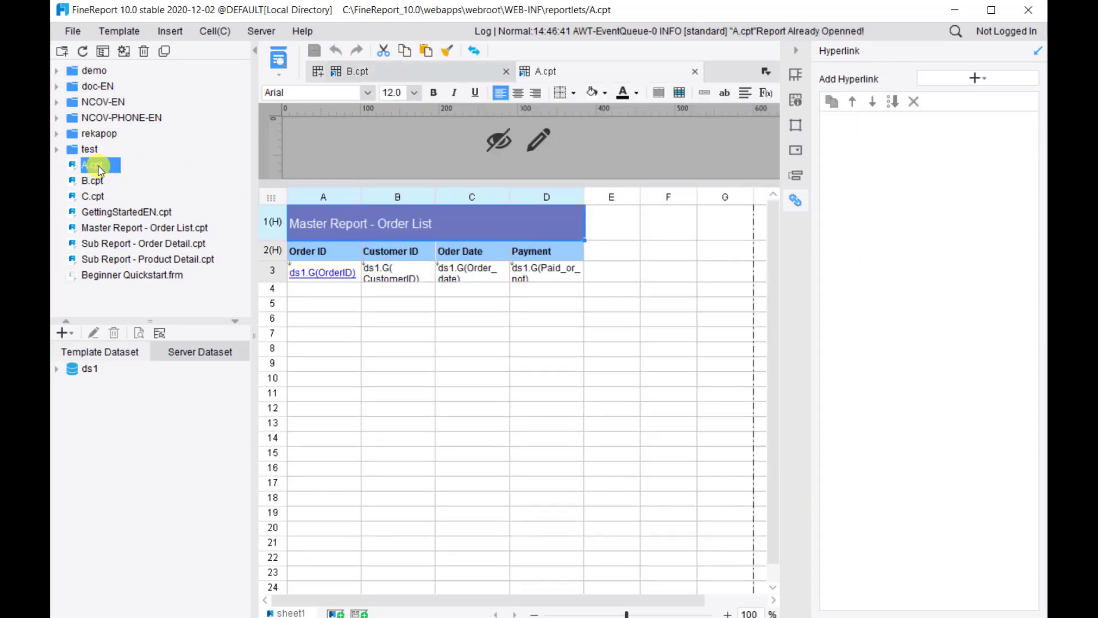
click(279, 57)
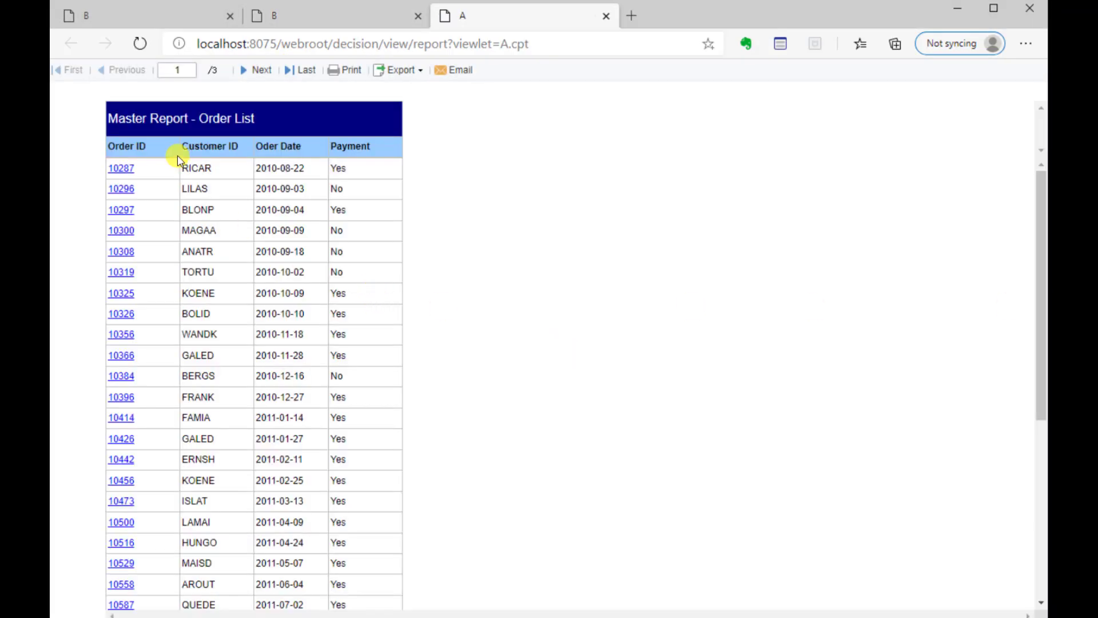
scroll(132, 274, down, 2)
scroll(156, 312, down, 2)
scroll(135, 276, up, 2)
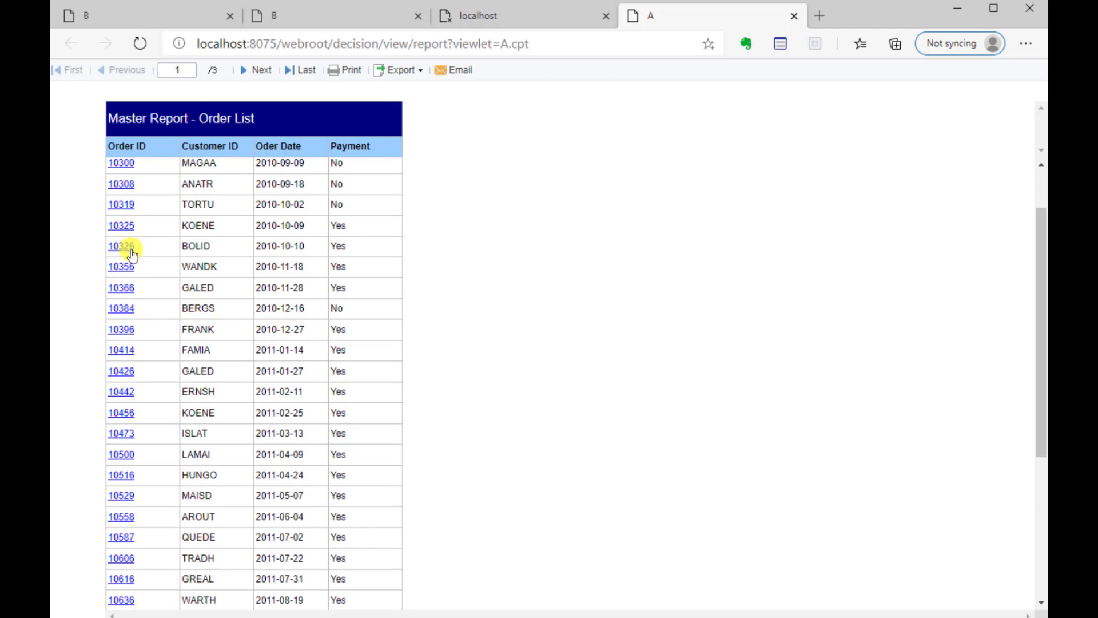
click(132, 251)
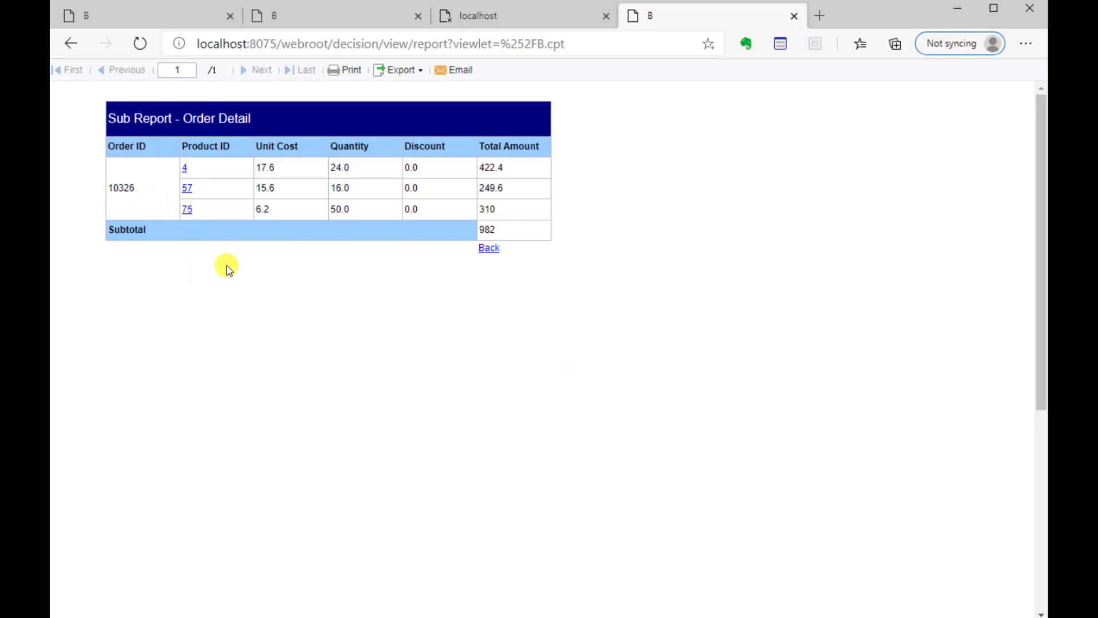
Step: Return to the order list through the Back link and drill through another order to its third product's detail
click(489, 249)
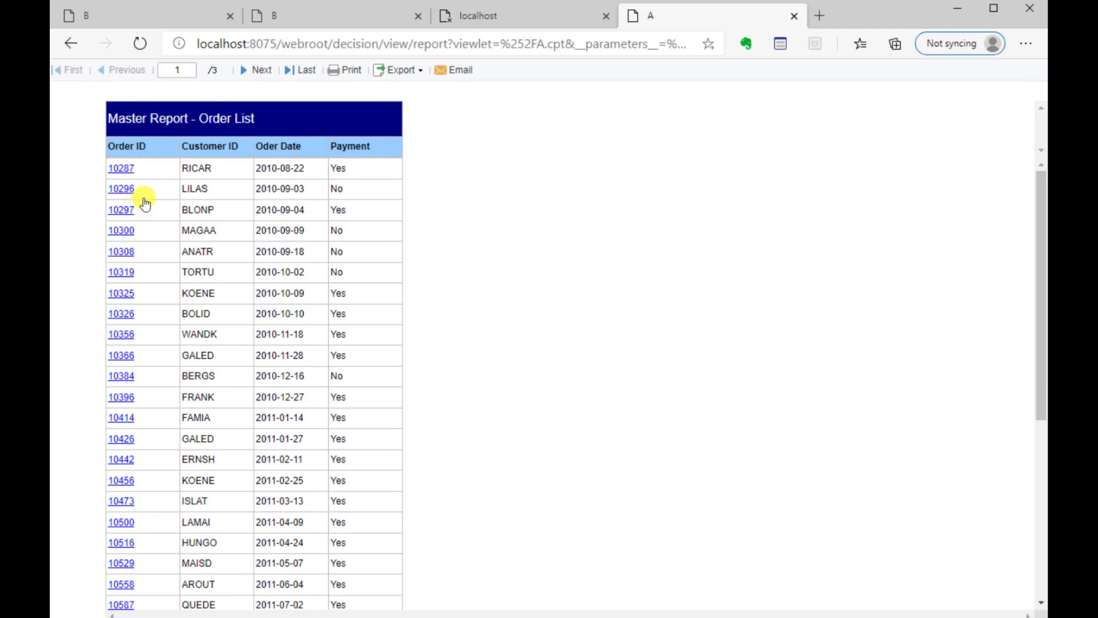
click(122, 273)
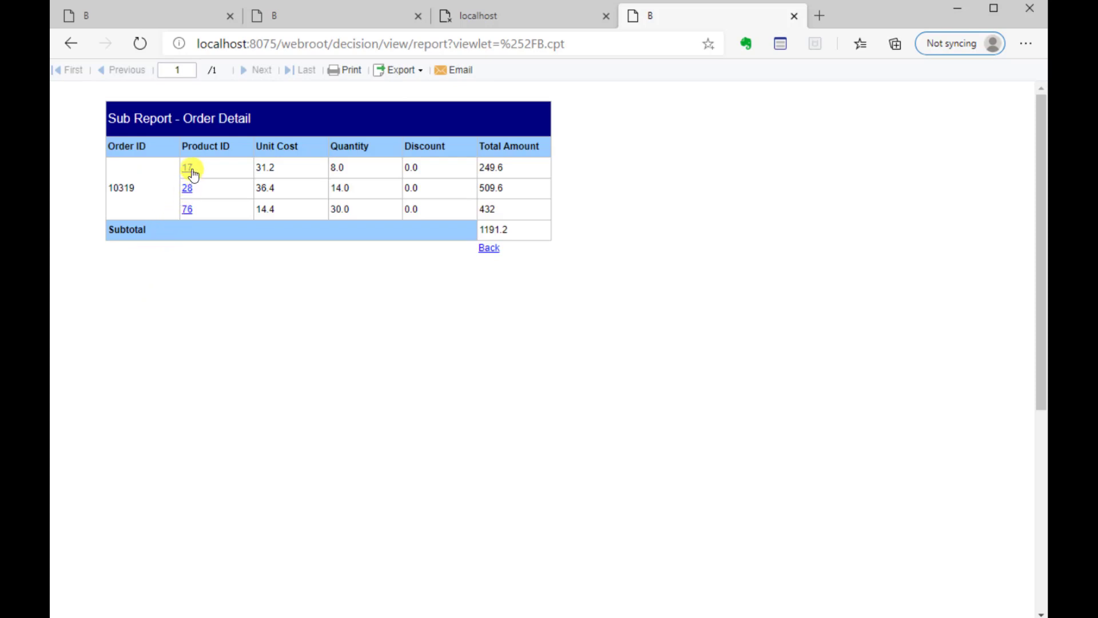
click(191, 215)
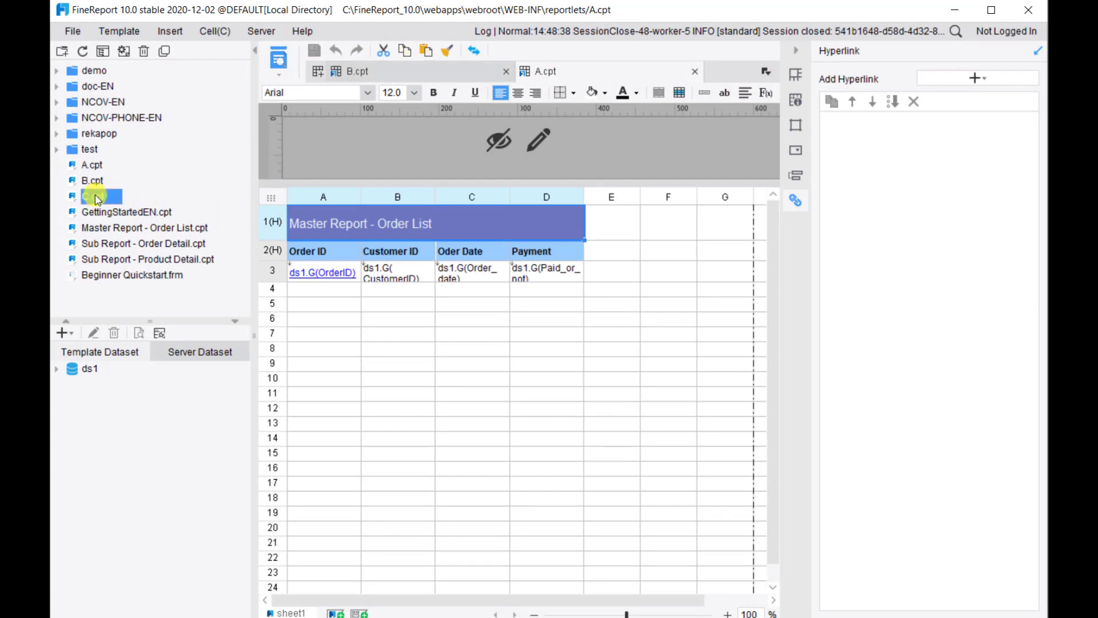
Step: Open C.cpt in the FineReport designer and enter the text Back in cell H4, below the phone data cell
double_click(93, 196)
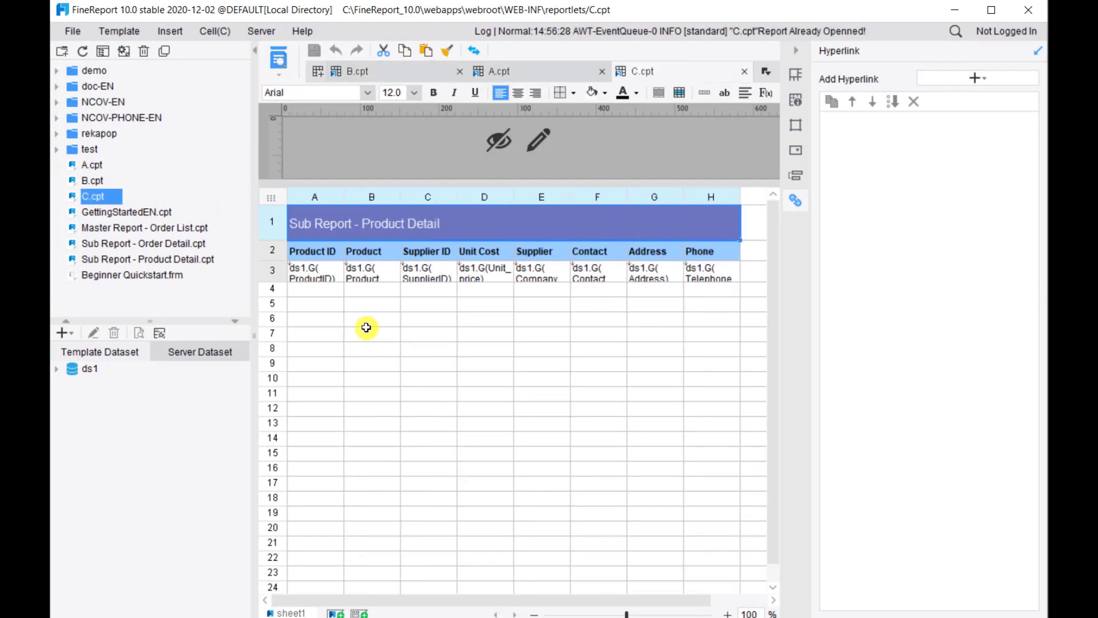
click(711, 292)
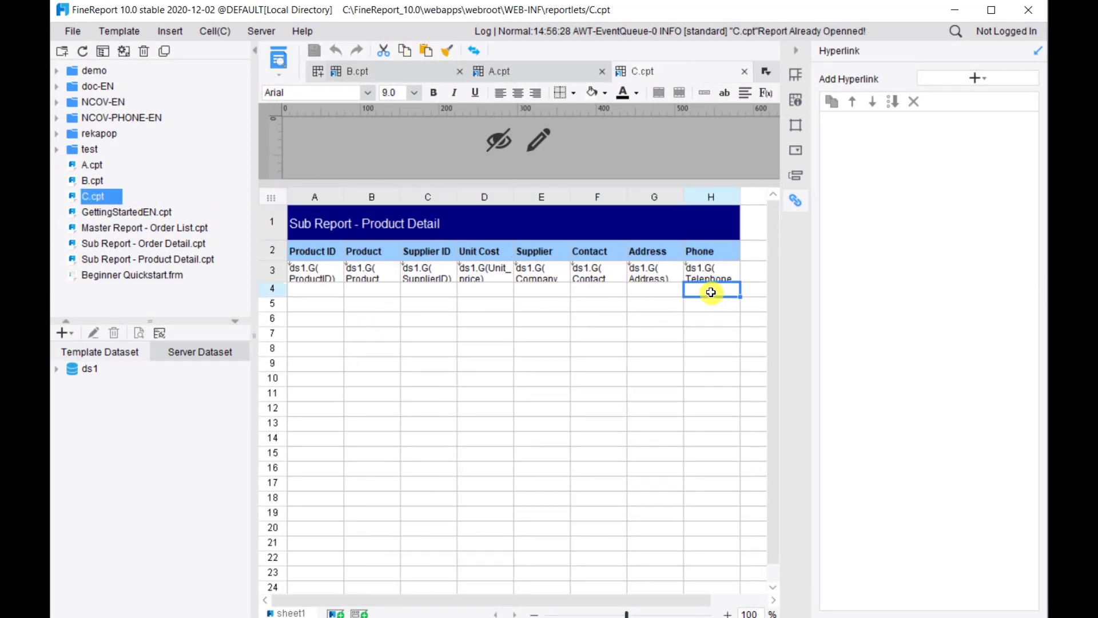
double_click(711, 293)
text(Back)
click(708, 310)
Step: Add a web report hyperlink to the Back cell H4 that opens B.cpt in the current window
click(713, 285)
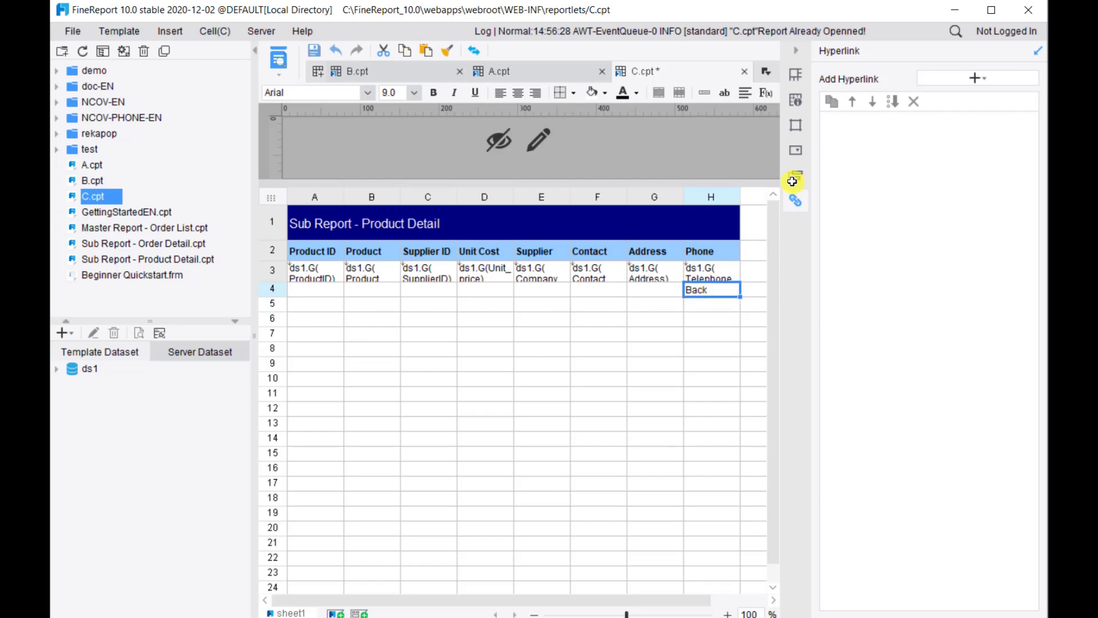
click(970, 78)
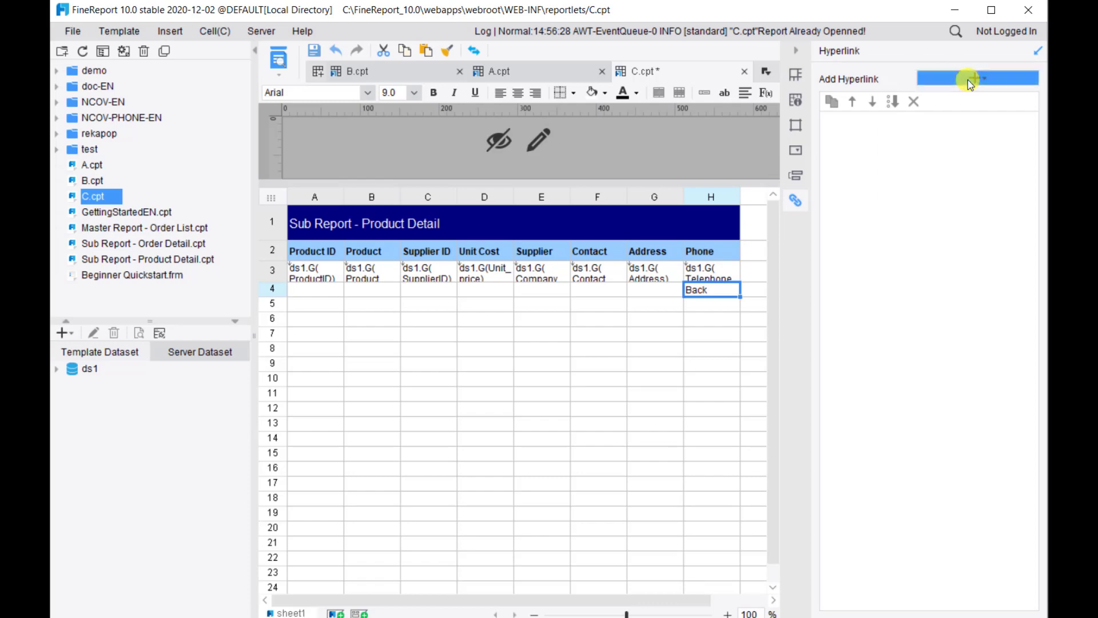
click(954, 95)
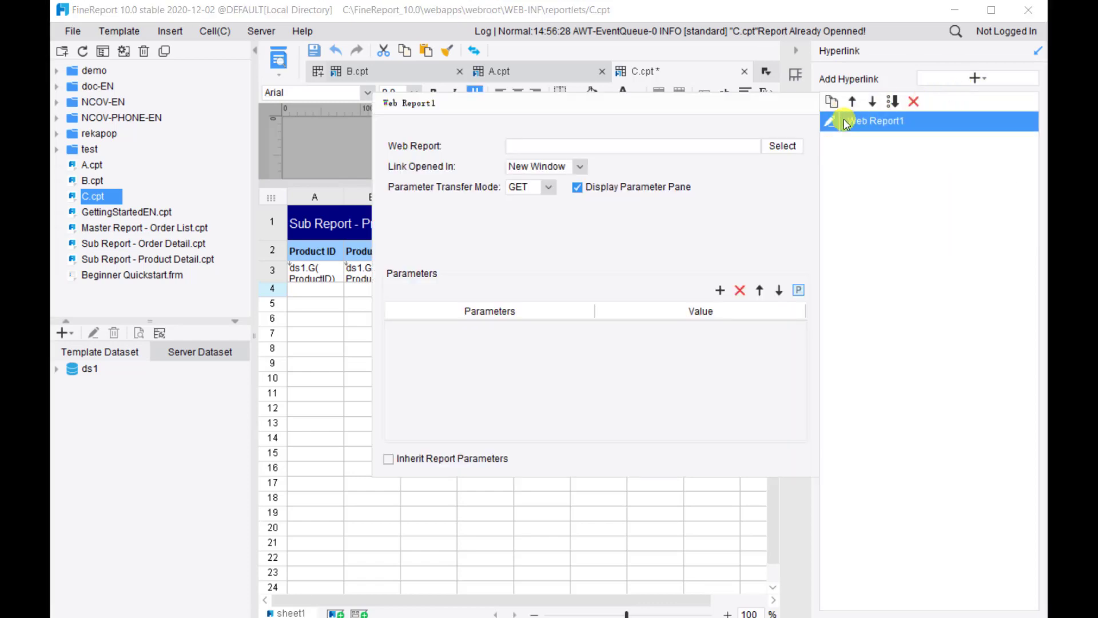
click(783, 146)
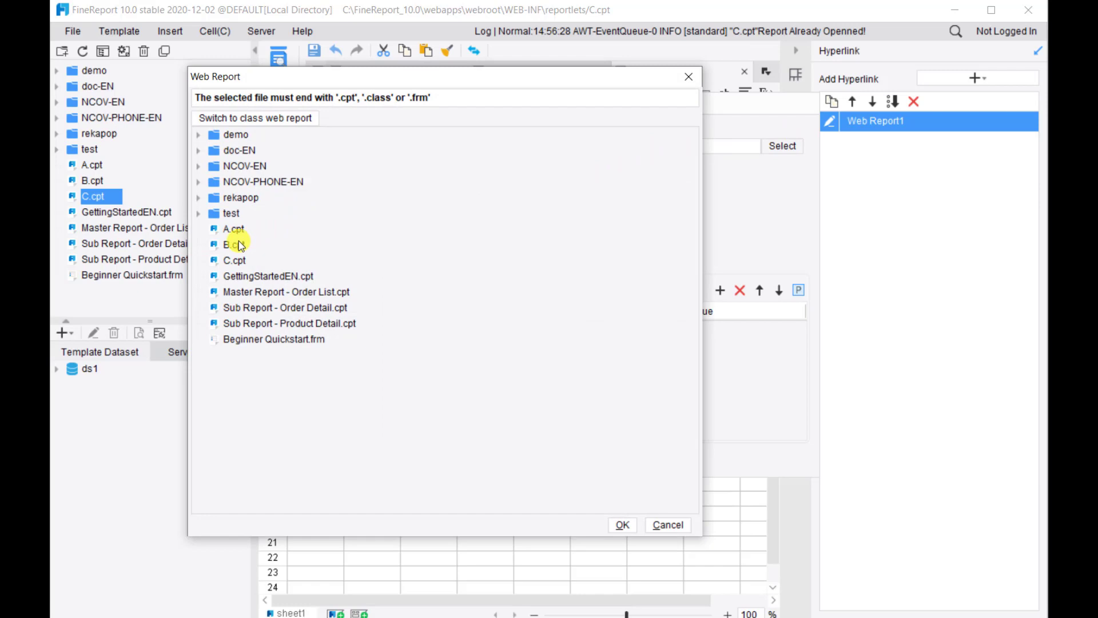
click(622, 524)
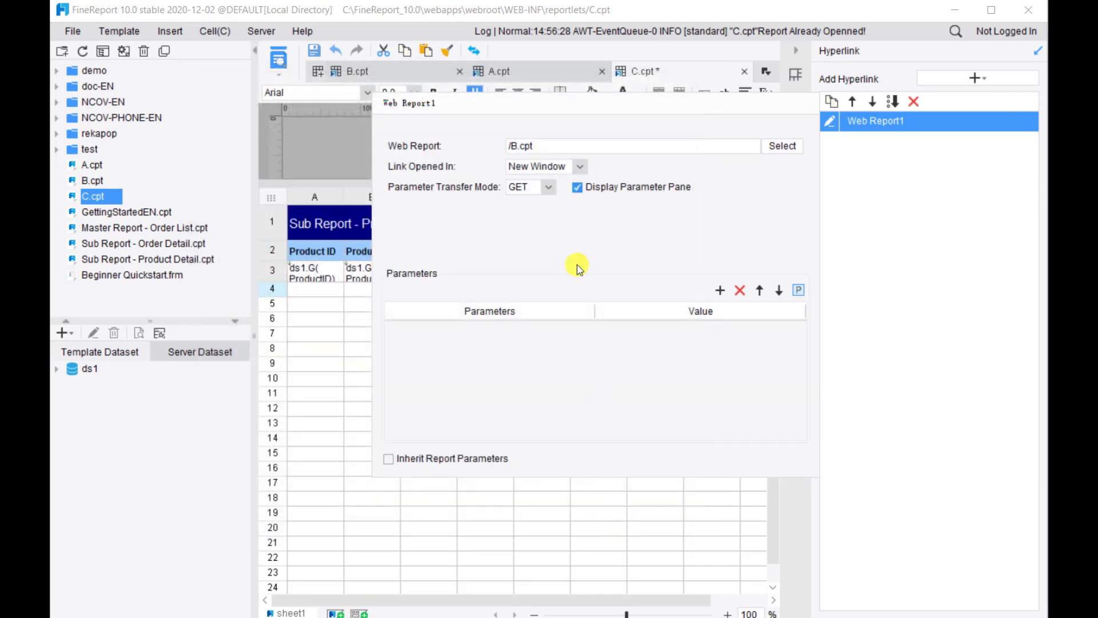
click(579, 167)
click(567, 211)
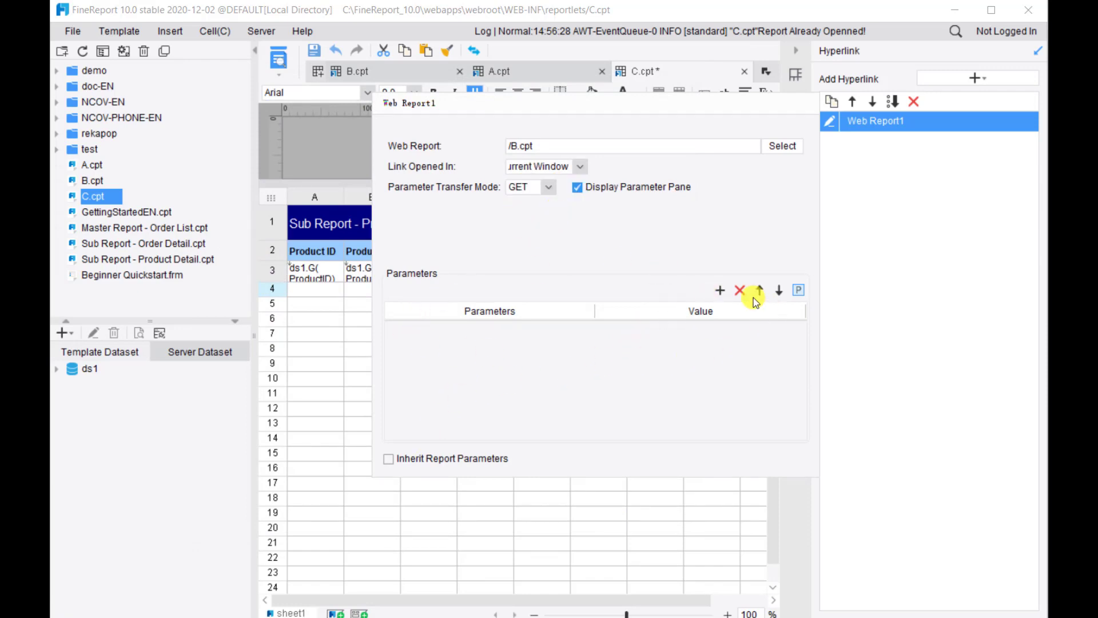
Step: Make the hyperlink to B.cpt inherit the report parameters
click(389, 458)
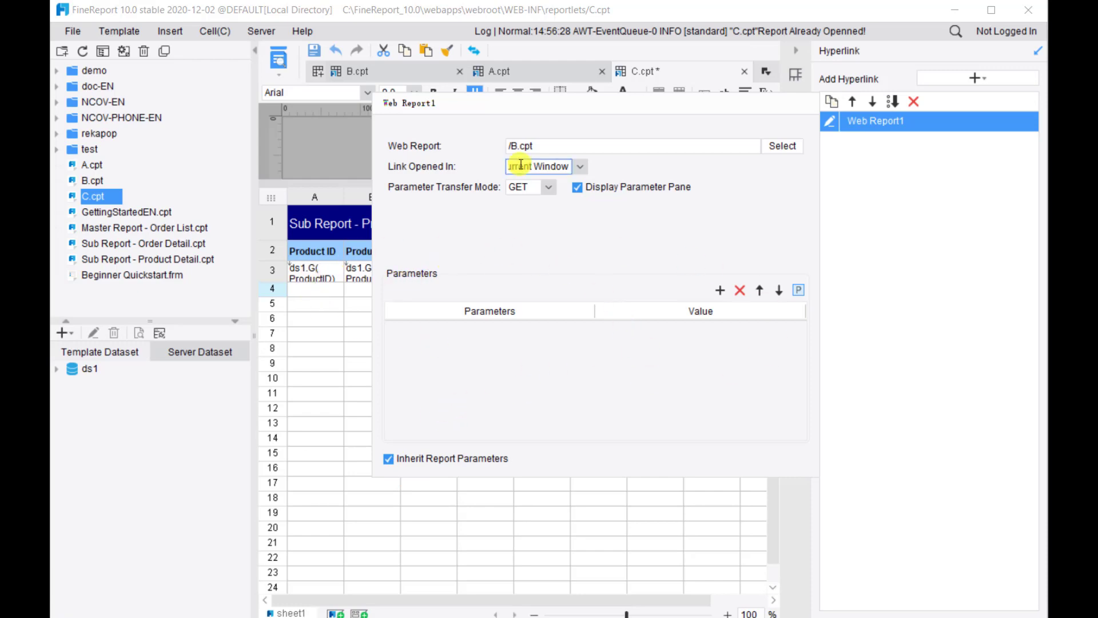
click(543, 147)
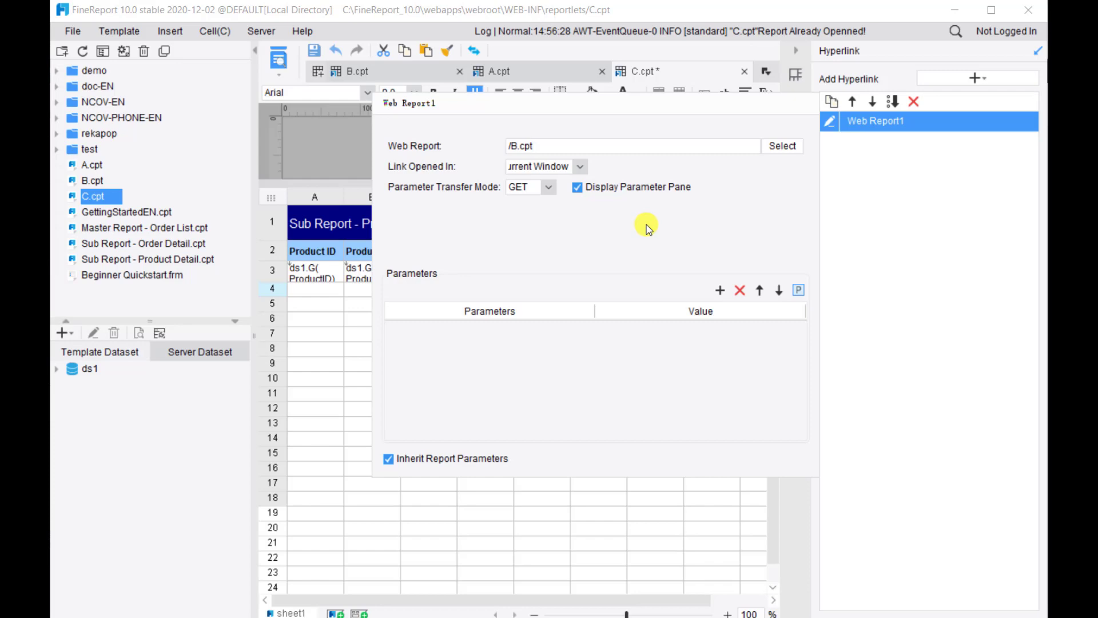
click(541, 146)
click(721, 291)
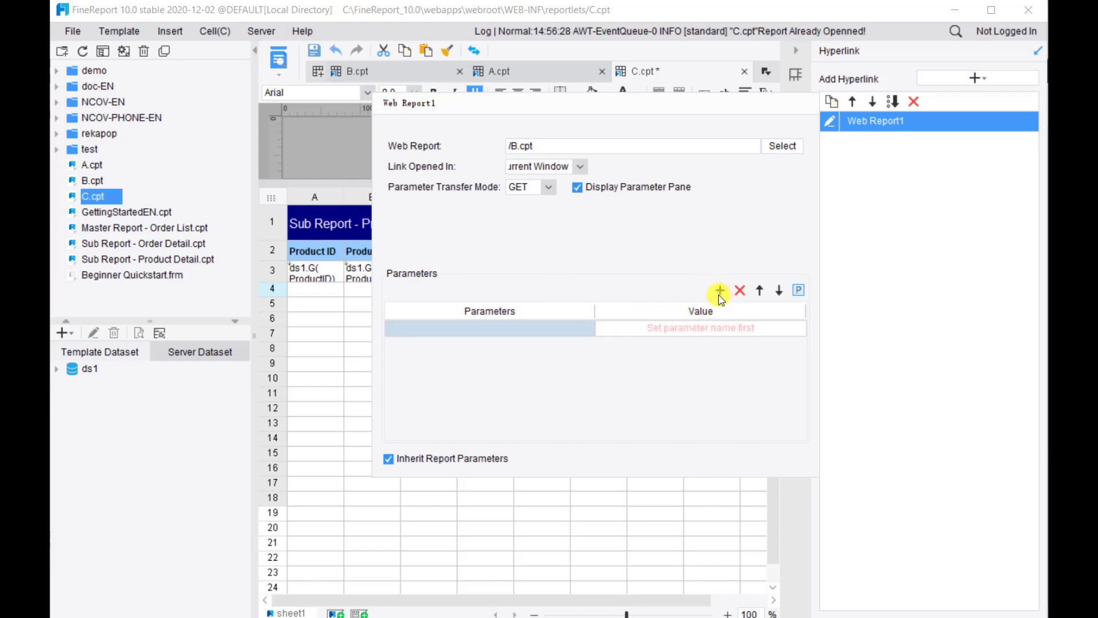
click(720, 291)
click(742, 291)
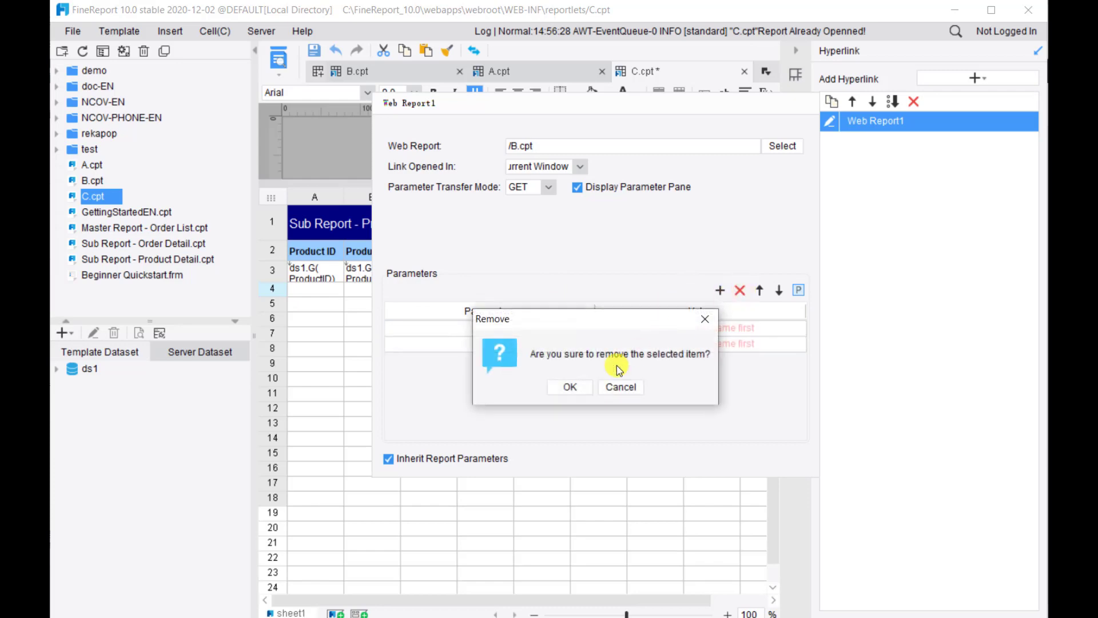
key(Return)
click(741, 291)
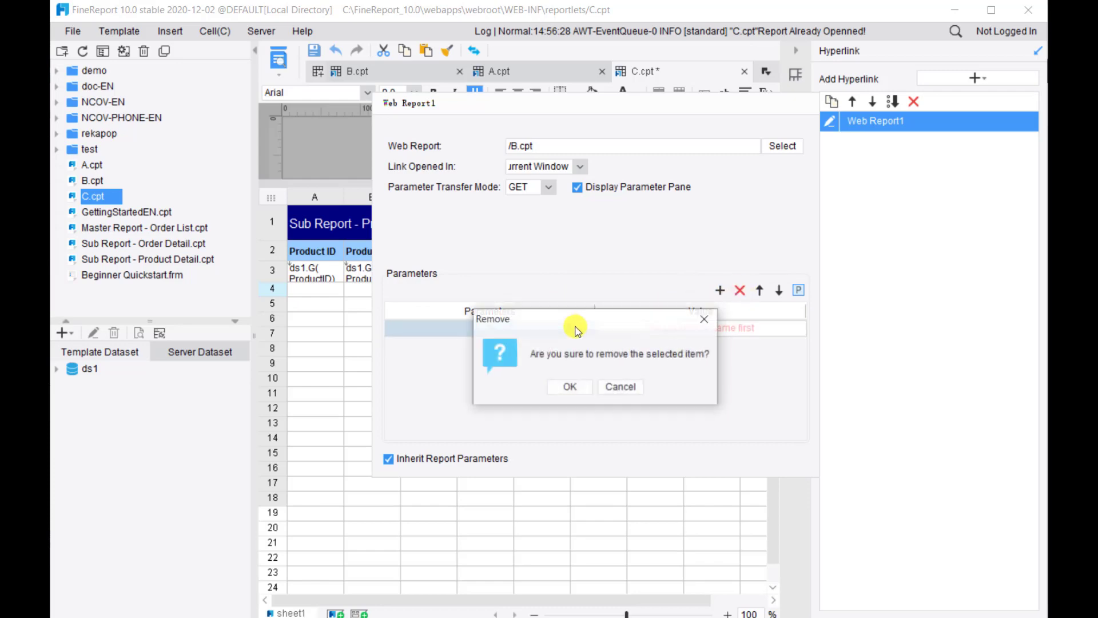
click(570, 386)
Step: Close the hyperlink settings, save C.cpt, and preview A.cpt in the browser
click(336, 351)
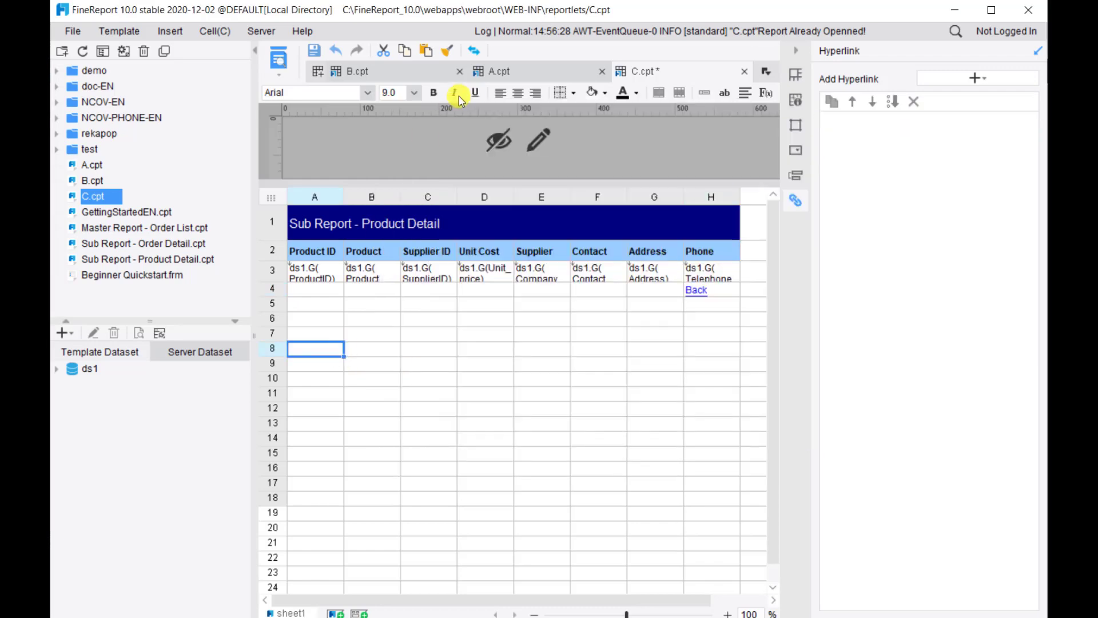
click(314, 51)
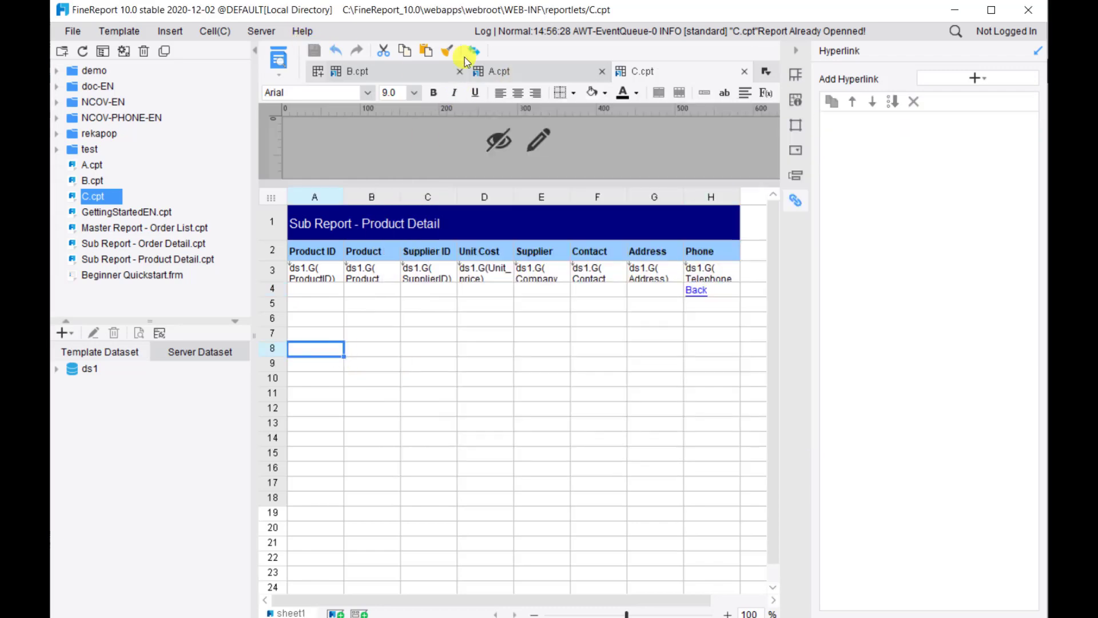
click(515, 72)
click(282, 55)
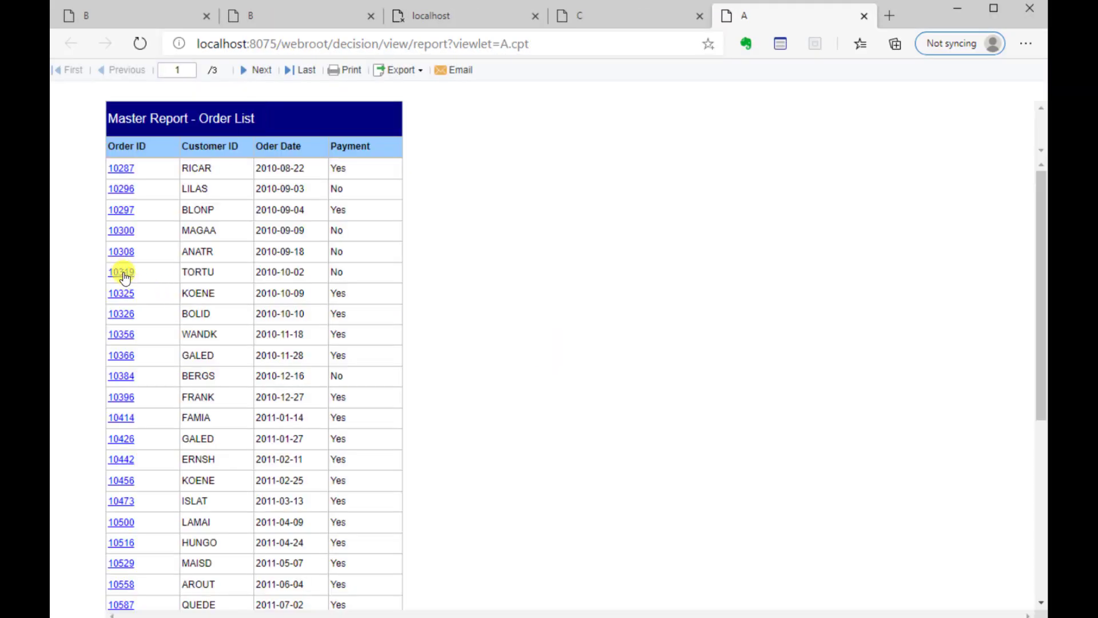
Step: Test drilling from an order to its first product's detail and returning to the order list through both Back links
click(129, 296)
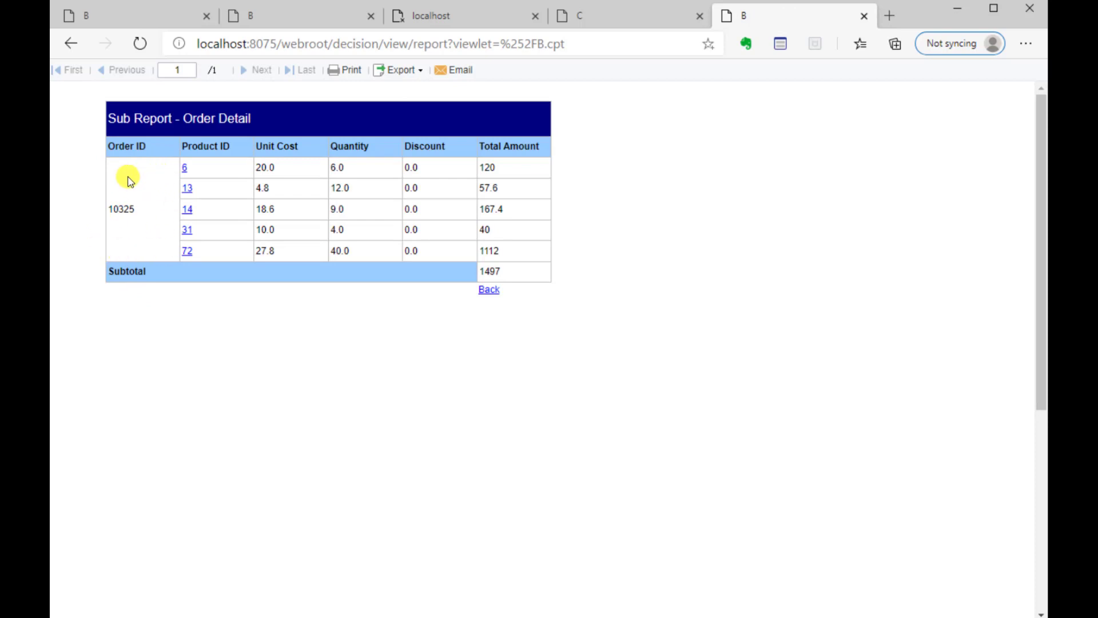
click(186, 170)
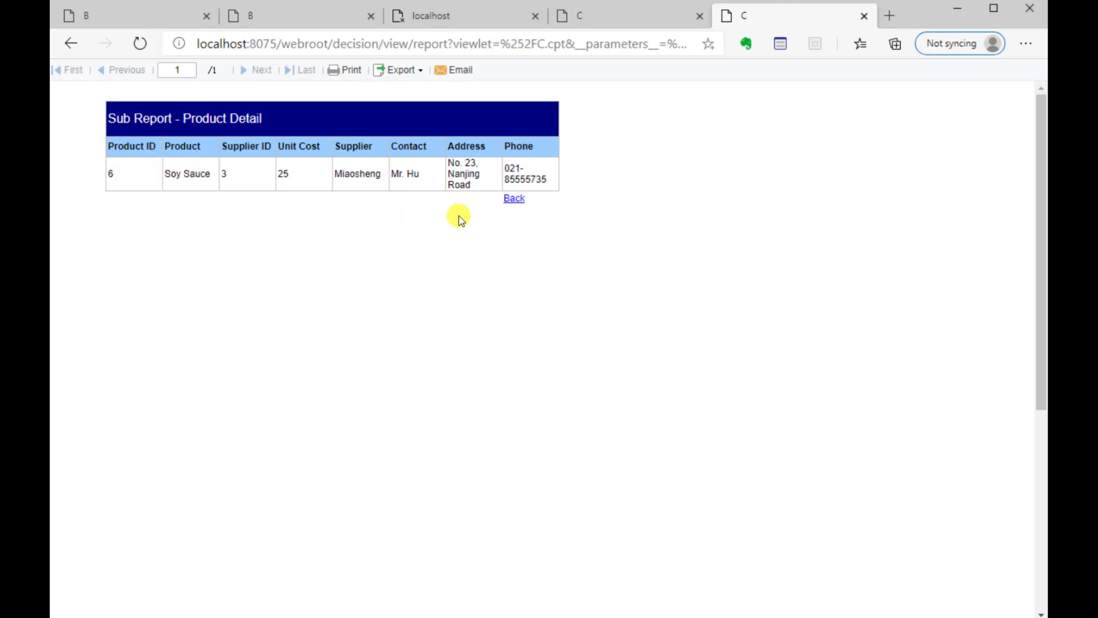
click(520, 201)
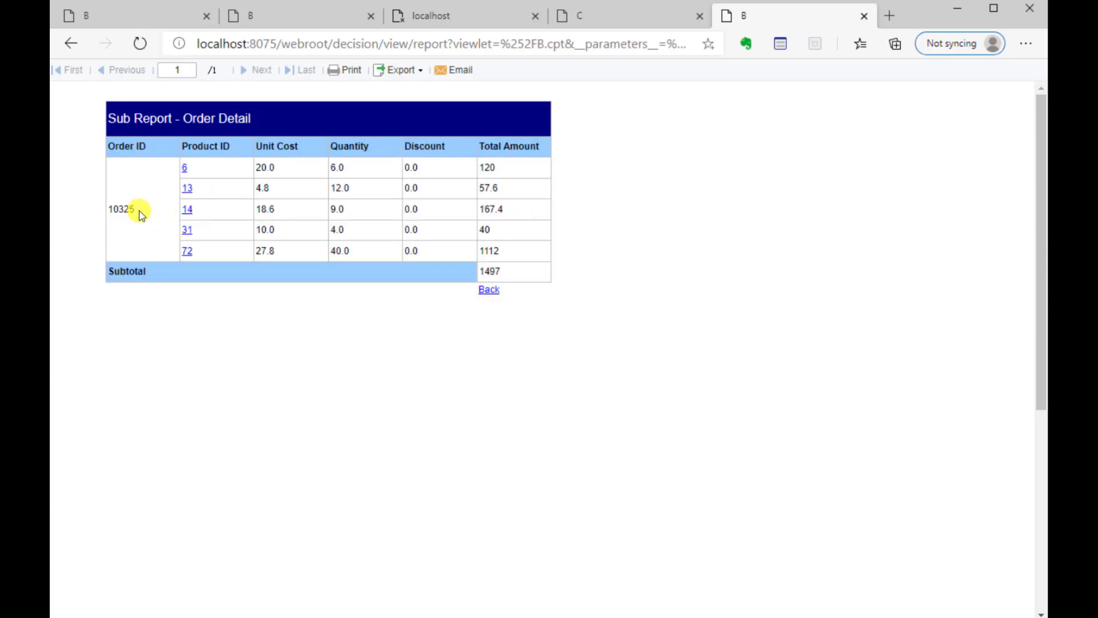
mouse_move(144, 216)
mouse_down()
mouse_move(110, 215)
mouse_move(141, 213)
mouse_up()
click(488, 290)
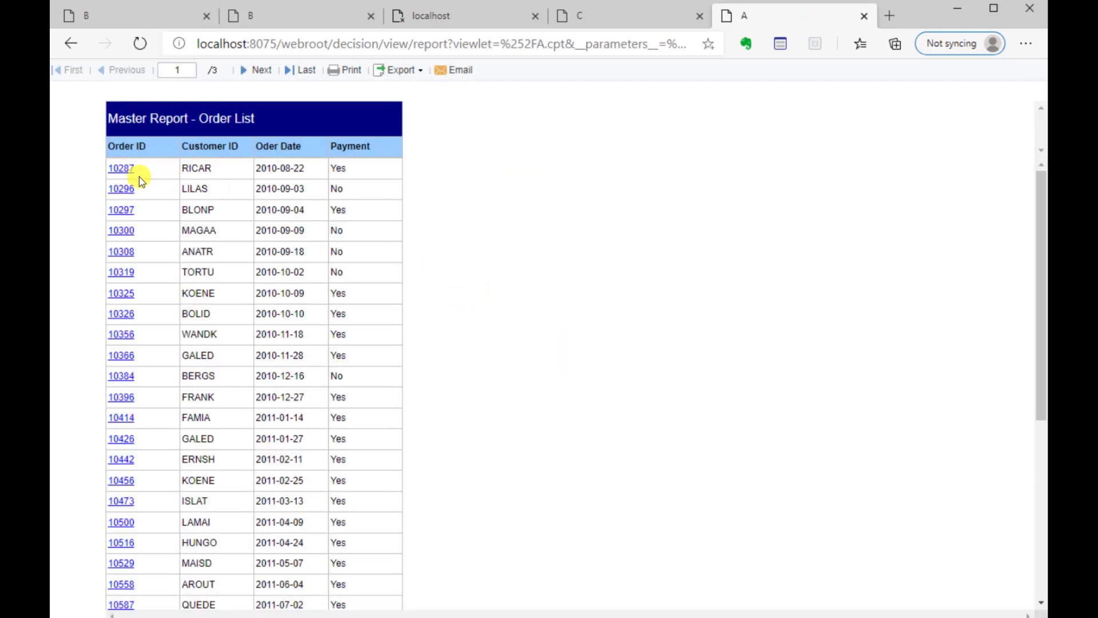